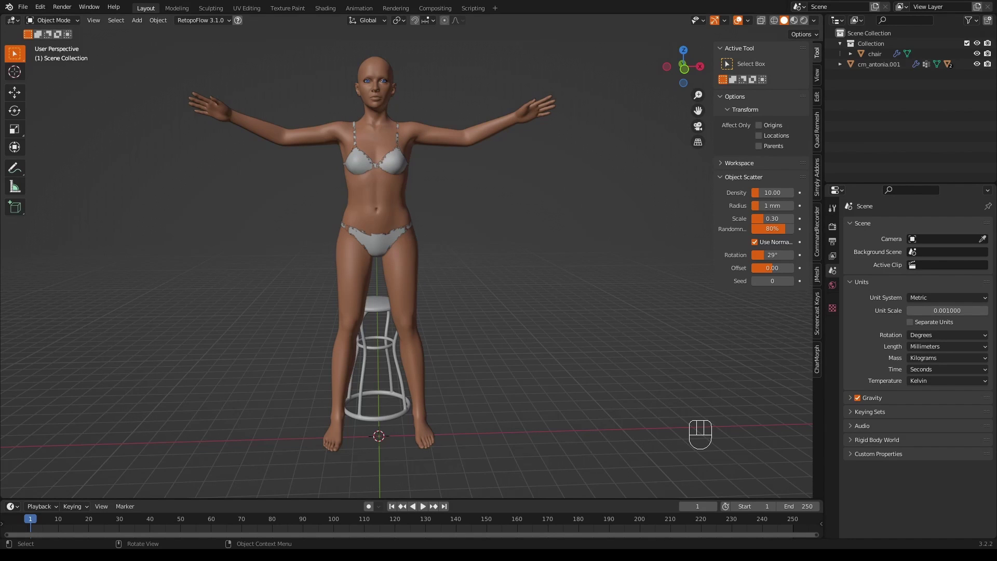
# Step: Select the character mesh cm_antonia.001 and remove the particles_eyelashes modifier from its modifier stack
pyautogui.moveTo(551, 314); pyautogui.dragTo(519, 310, button='middle')
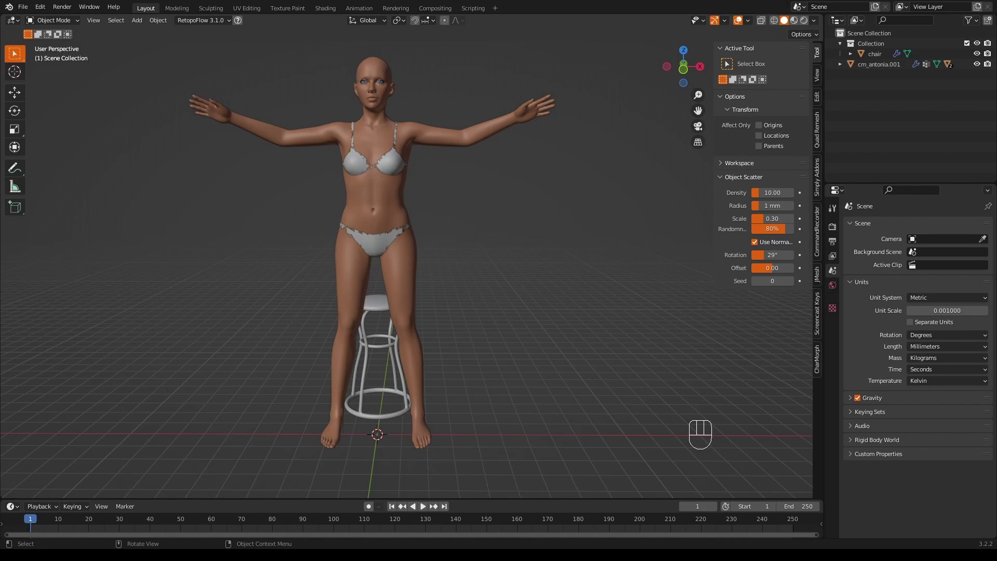
pyautogui.moveTo(527, 387); pyautogui.dragTo(527, 397, button='middle')
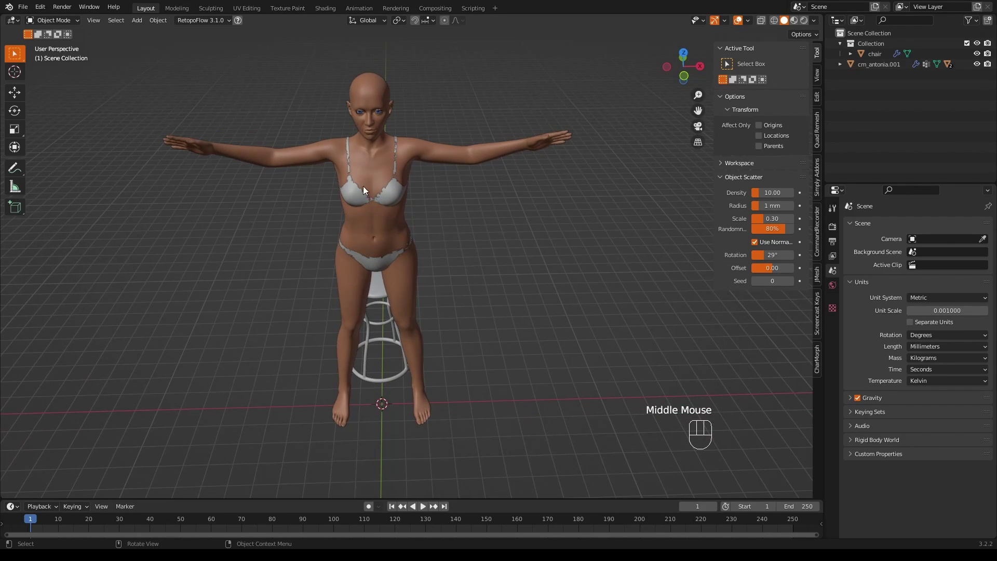
pyautogui.scroll(3, 405, 139)
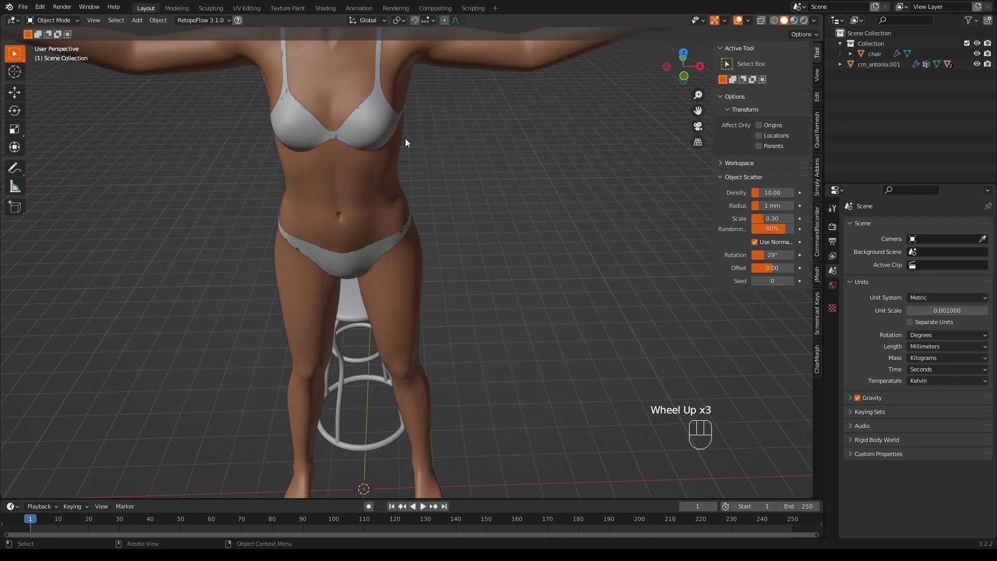
pyautogui.keyDown('shift'); pyautogui.moveTo(405, 138); pyautogui.dragTo(362, 244, button='middle'); pyautogui.keyUp('shift')
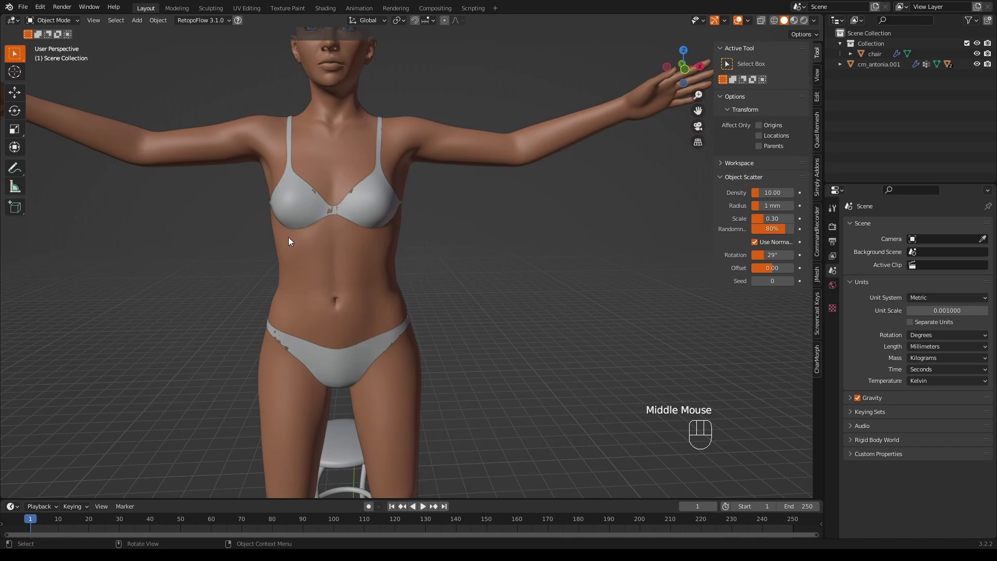
pyautogui.click(350, 257)
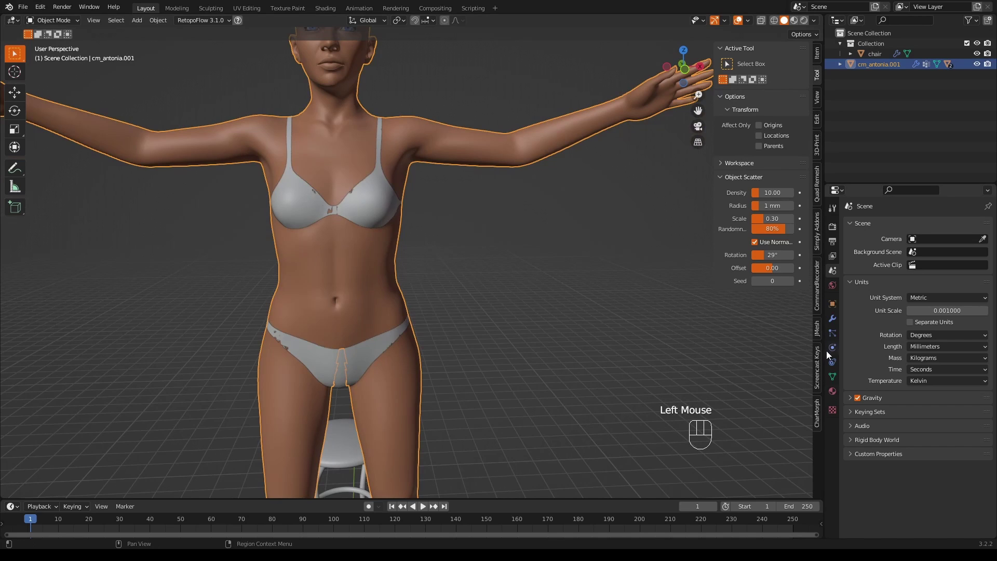
pyautogui.click(832, 319)
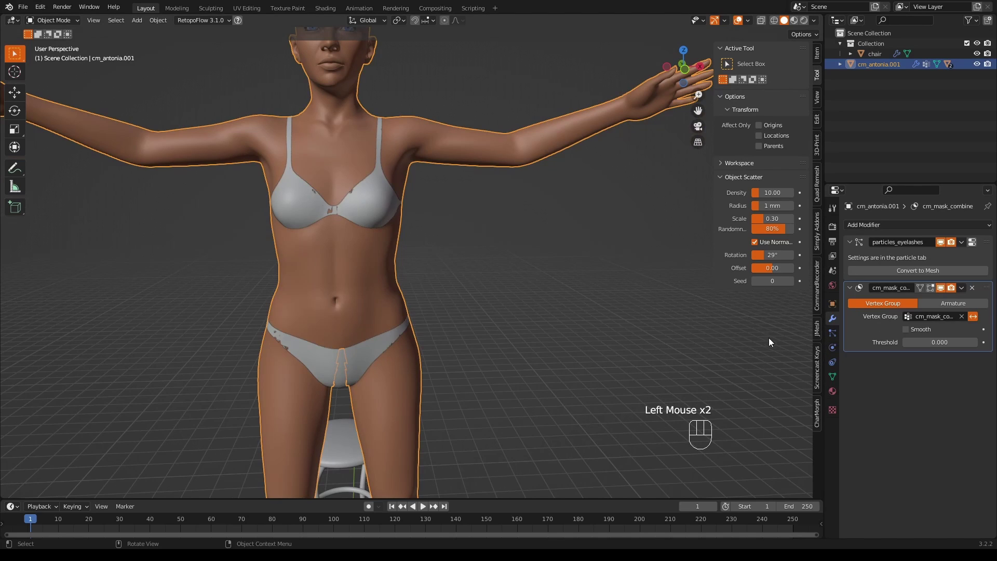
pyautogui.moveTo(961, 244); pyautogui.dragTo(930, 256)
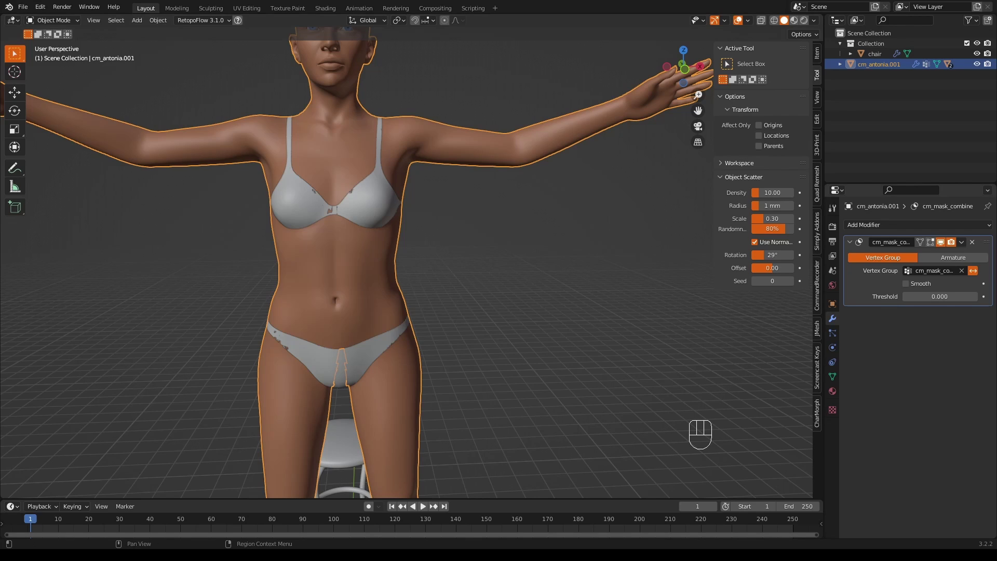
# Step: Add a Multiresolution modifier to the character and subdivide it twice, to level 2
pyautogui.click(865, 224)
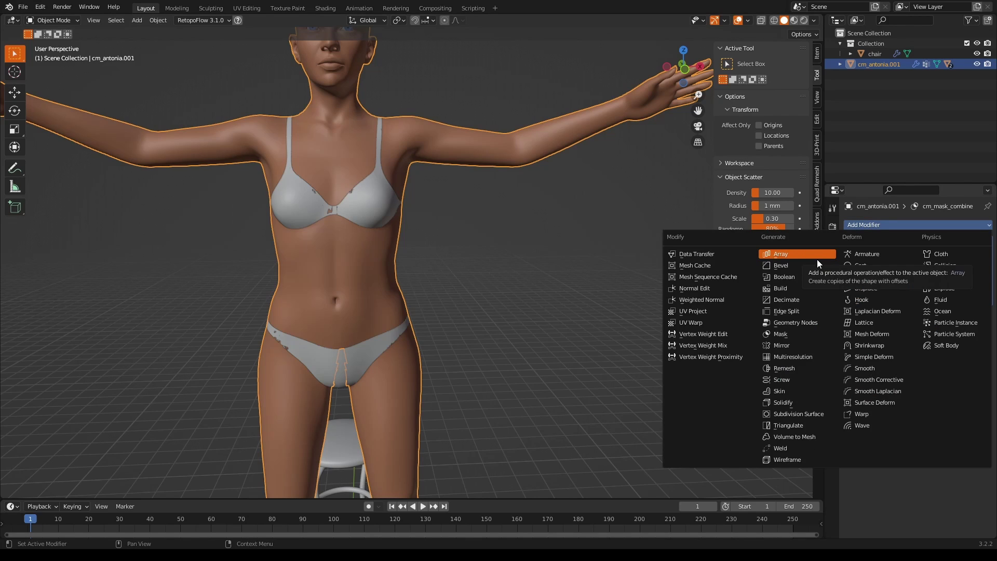
pyautogui.click(792, 356)
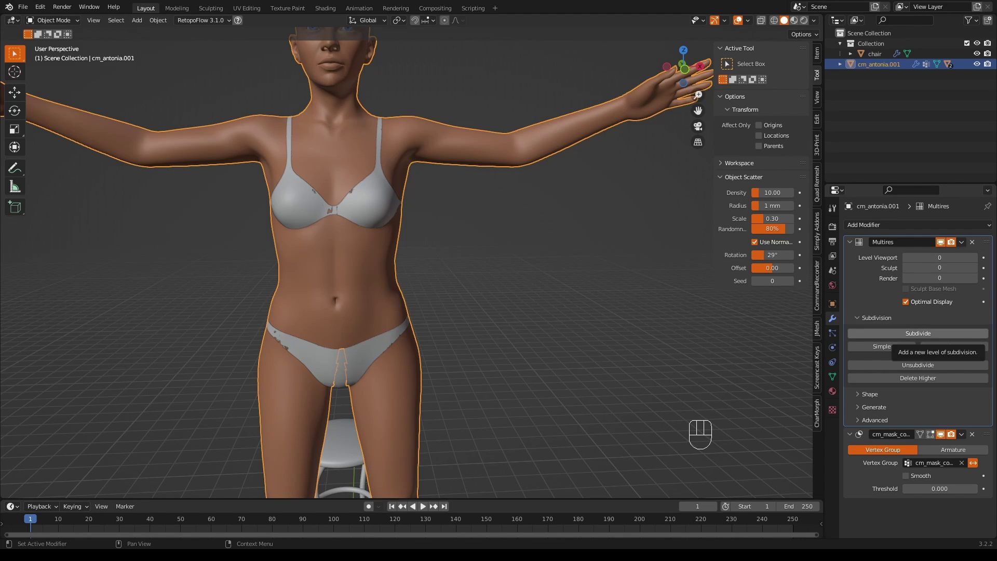
pyautogui.click(907, 333)
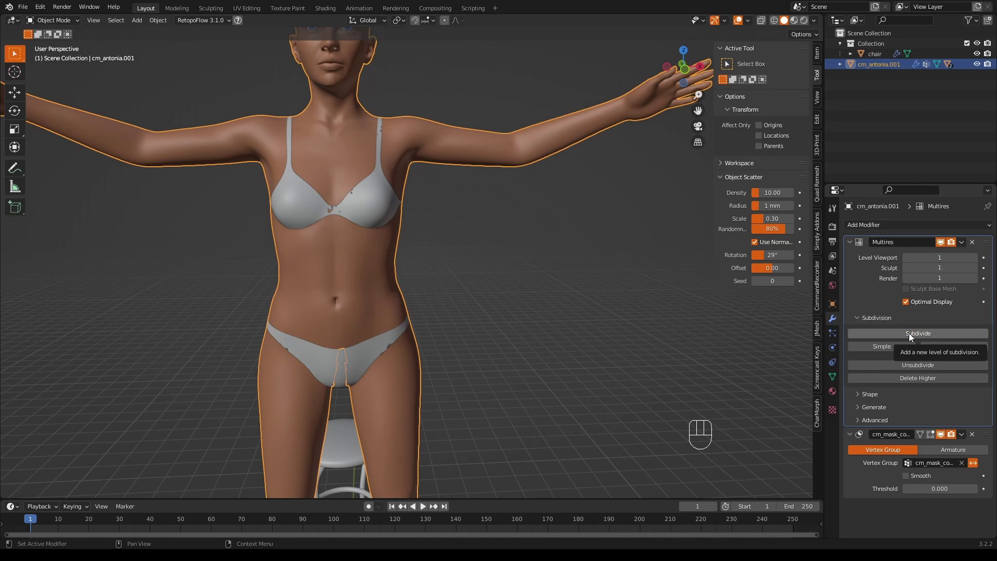
pyautogui.click(908, 333)
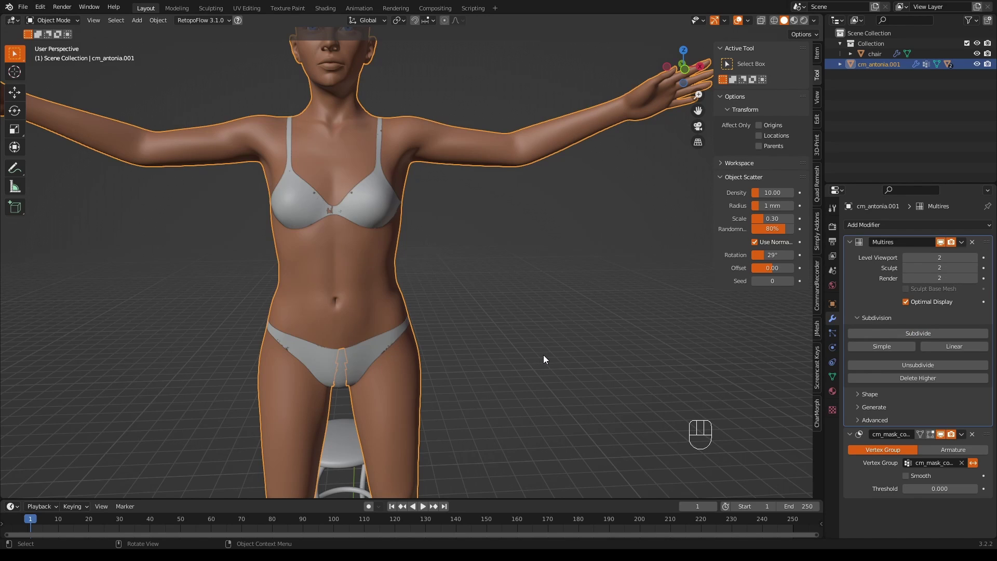
# Step: Switch the character to Sculpt Mode and activate the Draw Face Sets brush
pyautogui.click(71, 21)
pyautogui.click(66, 54)
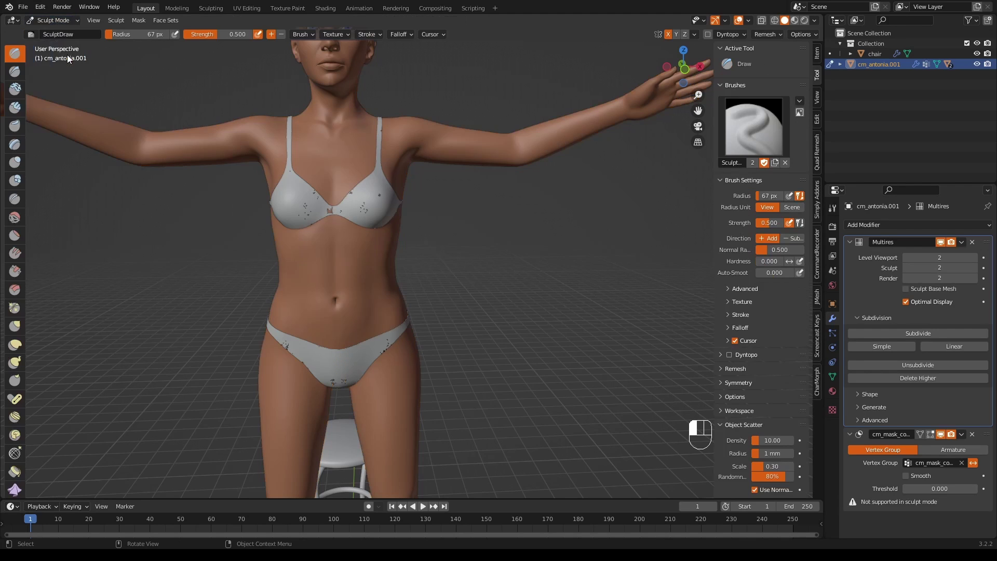
pyautogui.scroll(-4, 512, 297)
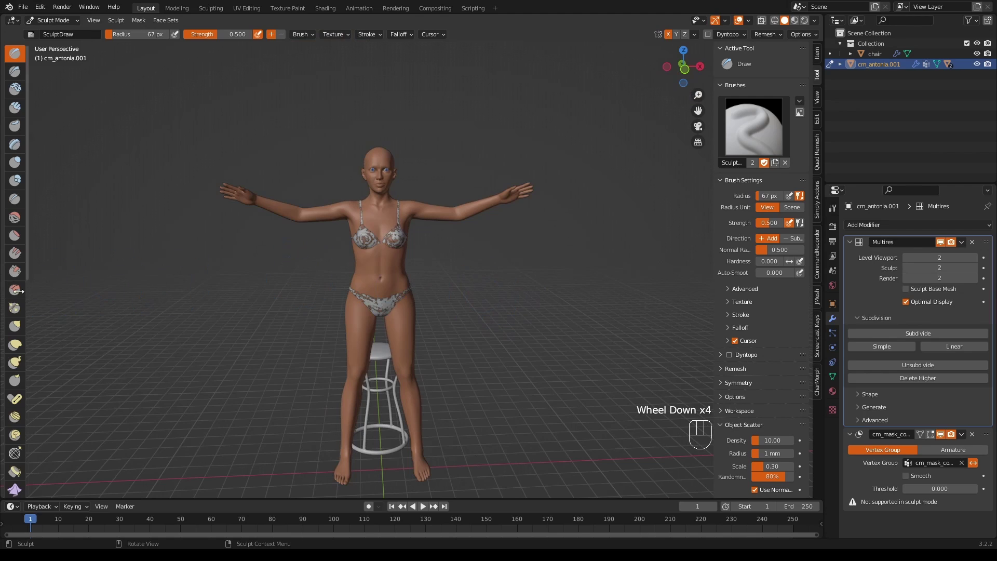
pyautogui.scroll(-7, 16, 310)
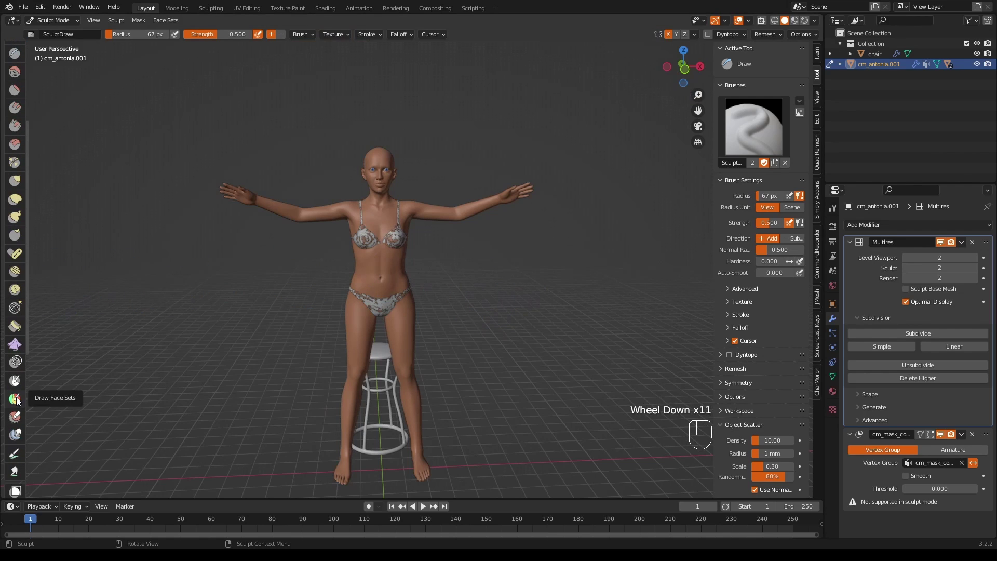
pyautogui.click(16, 400)
# Step: Expand a new face set from the character's left foot up the whole leg to the hip, using topology falloff
pyautogui.moveTo(514, 420); pyautogui.dragTo(512, 331, button='middle')
pyautogui.scroll(2, 509, 400)
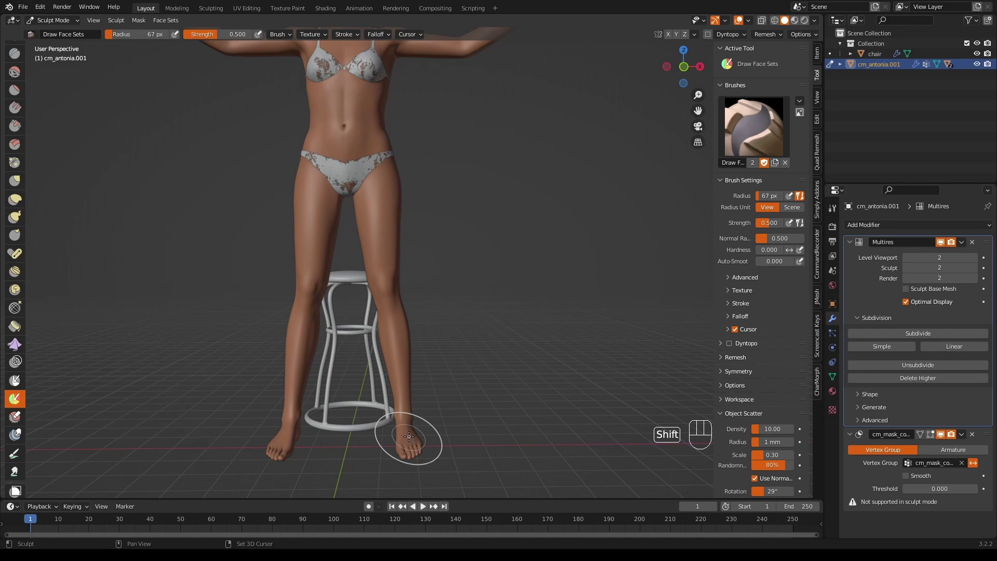
pyautogui.hotkey('shift', 'w')
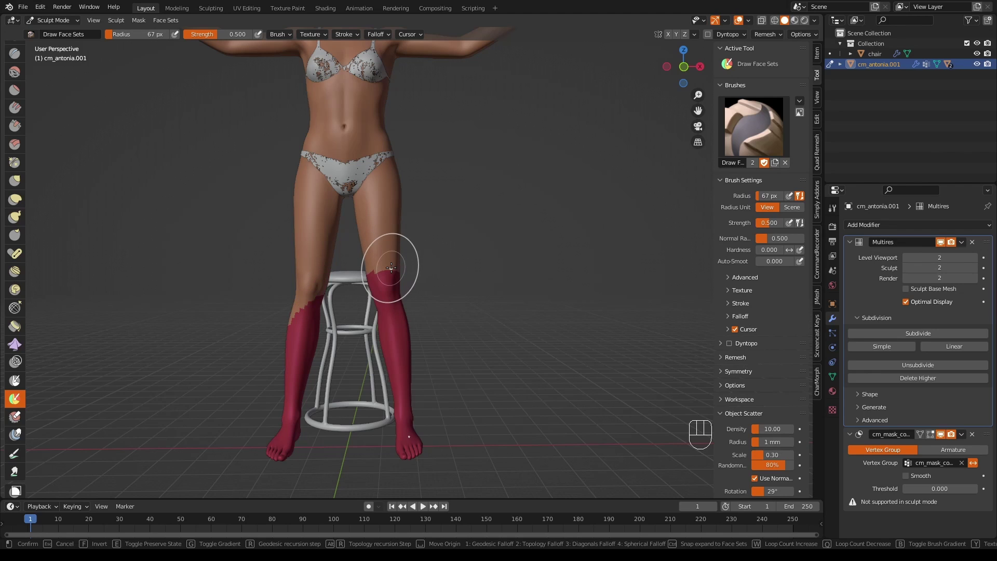
pyautogui.press('2')
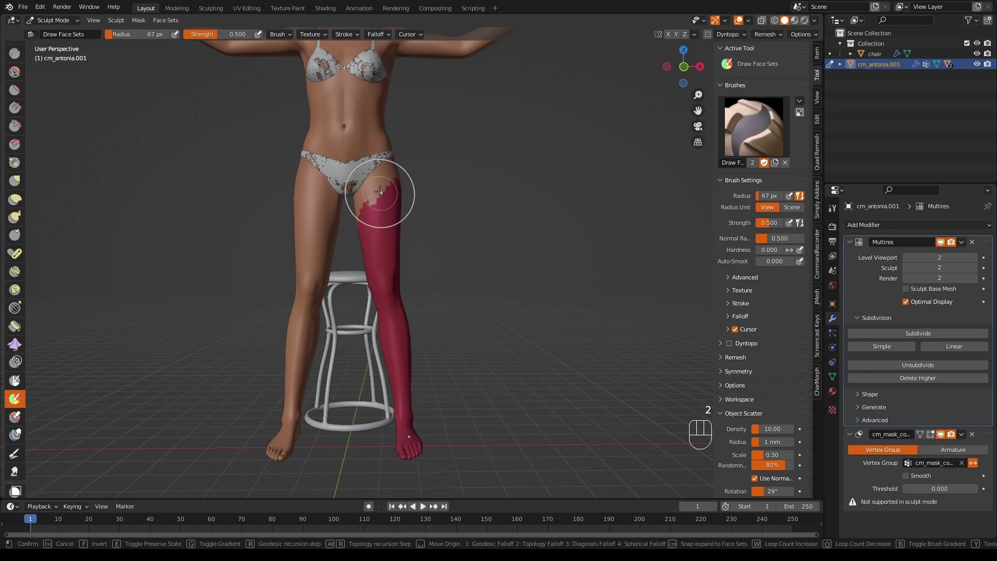
pyautogui.click(372, 140)
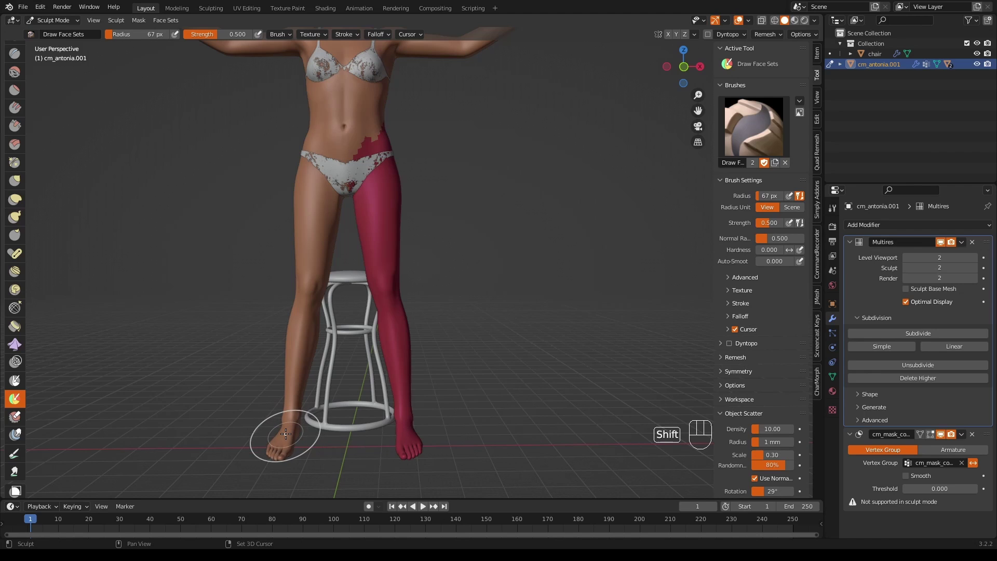
# Step: Expand a separate face set from the character's right foot up to the hip, using topology falloff
pyautogui.hotkey('shift', 'w')
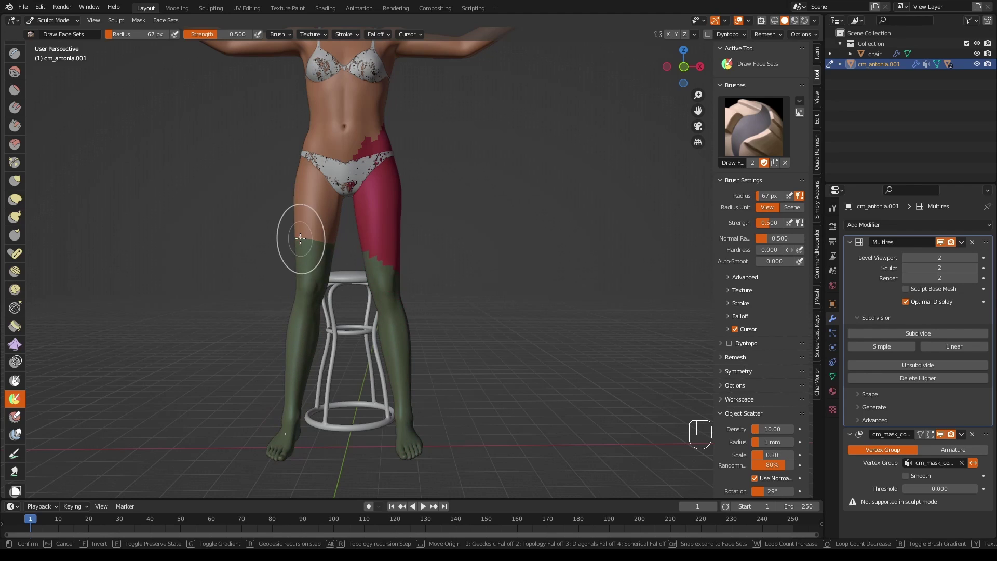
pyautogui.press('2')
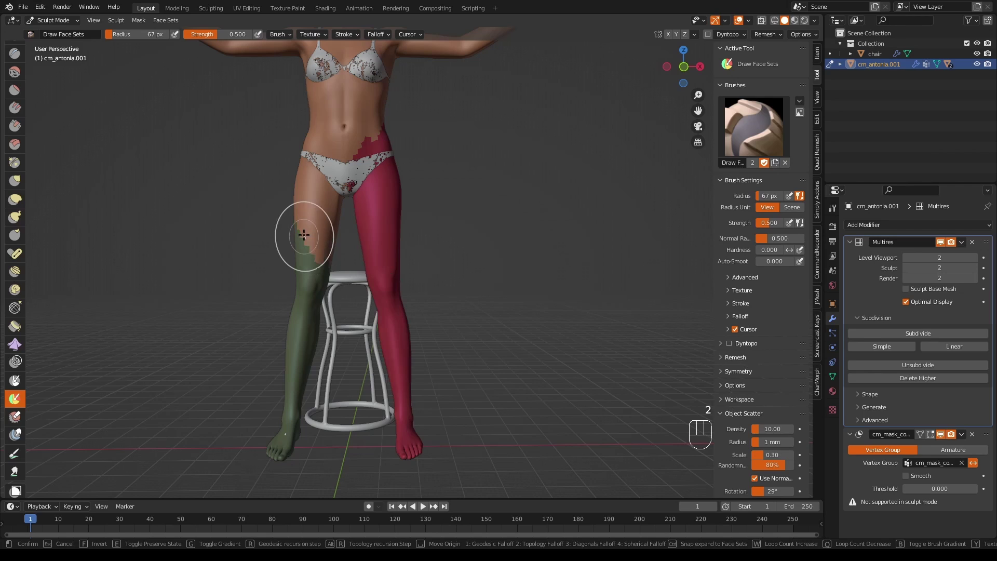
pyautogui.click(314, 142)
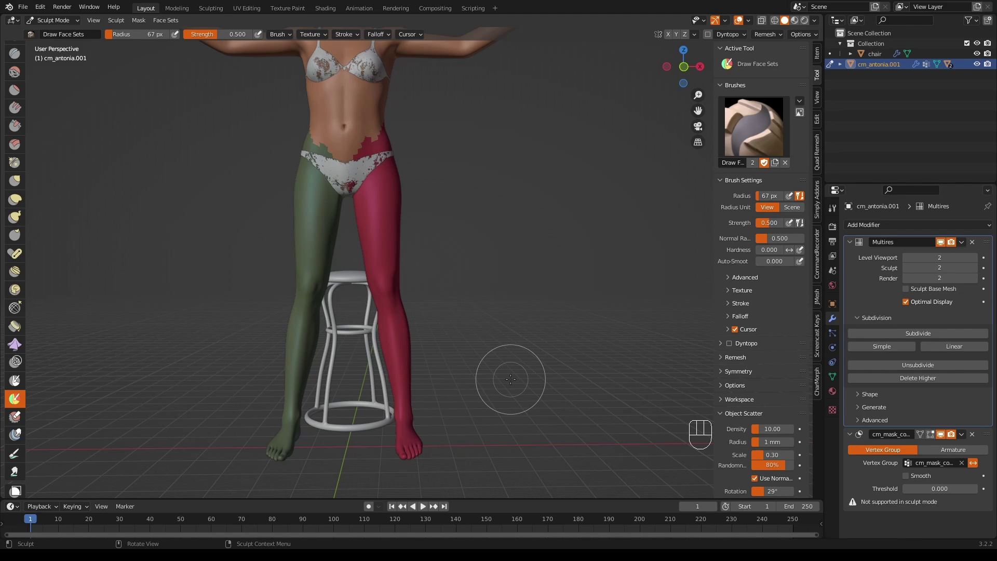
# Step: Extend the right leg's face set over the uncovered part of the right buttock, up to the underwear edge
pyautogui.moveTo(534, 338); pyautogui.dragTo(362, 335, button='middle')
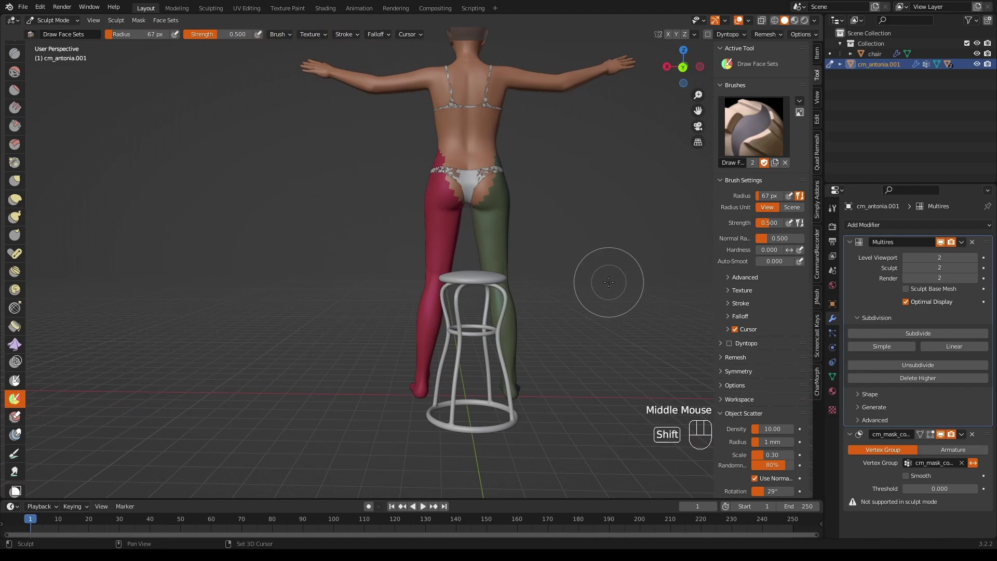
pyautogui.keyDown('shift'); pyautogui.moveTo(612, 285); pyautogui.dragTo(471, 363, button='middle'); pyautogui.keyUp('shift')
pyautogui.scroll(4, 493, 356)
pyautogui.scroll(2, 477, 353)
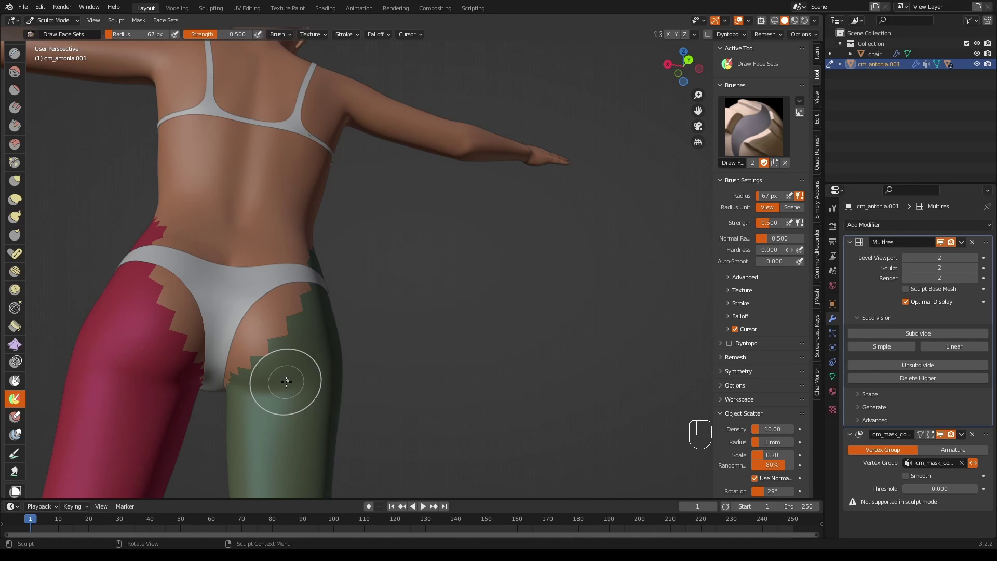
pyautogui.keyDown('ctrl'); pyautogui.moveTo(286, 381); pyautogui.dragTo(282, 371); pyautogui.keyUp('ctrl')
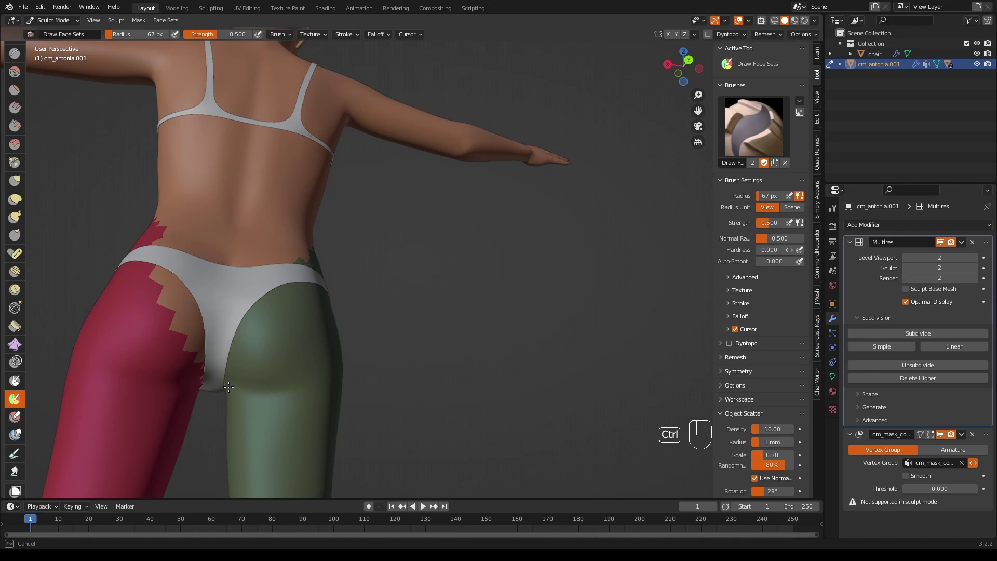
pyautogui.keyDown('ctrl'); pyautogui.moveTo(227, 387); pyautogui.dragTo(237, 393); pyautogui.keyUp('ctrl')
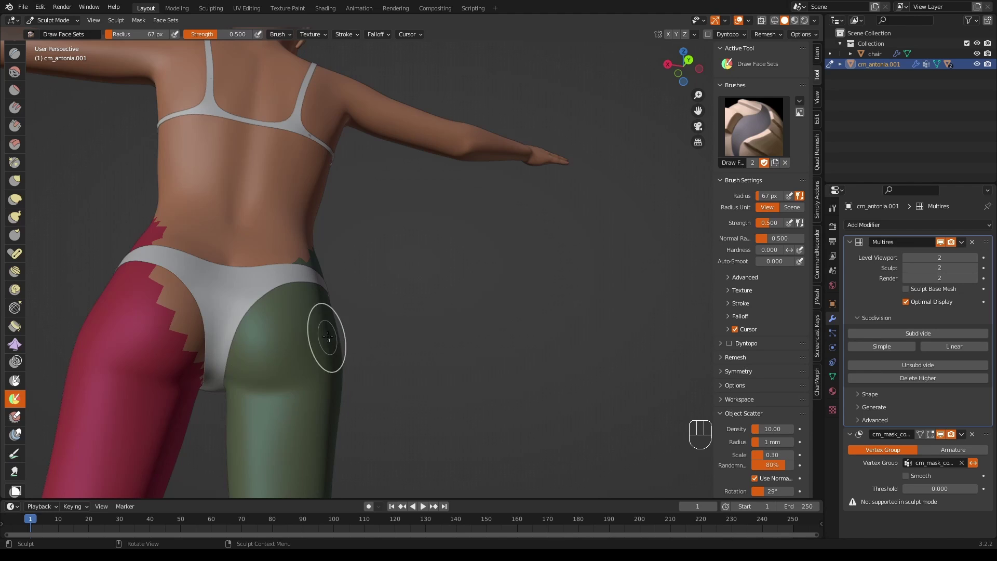
# Step: Extend the left leg's face set over the left buttock and touch up its border with the torso at the hip
pyautogui.keyDown('ctrl'); pyautogui.click(125, 345); pyautogui.keyUp('ctrl')
pyautogui.moveTo(140, 330)
pyautogui.keyDown('ctrl'); pyautogui.mouseDown()
pyautogui.moveTo(162, 307)
pyautogui.moveTo(183, 333)
pyautogui.mouseUp(); pyautogui.keyUp('ctrl')
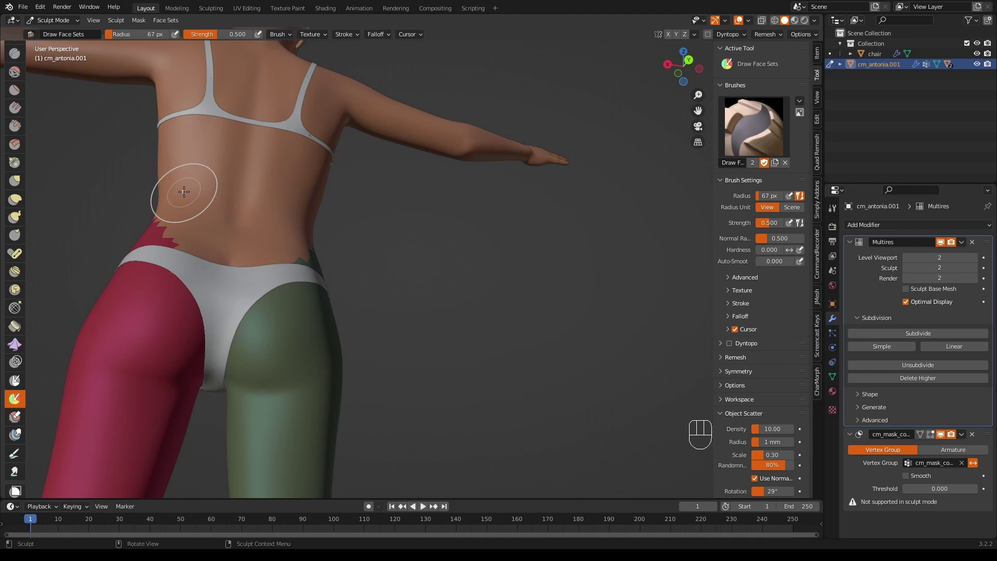
pyautogui.keyDown('ctrl'); pyautogui.moveTo(184, 191); pyautogui.dragTo(169, 221); pyautogui.keyUp('ctrl')
pyautogui.keyDown('ctrl'); pyautogui.moveTo(120, 301); pyautogui.dragTo(121, 301); pyautogui.keyUp('ctrl')
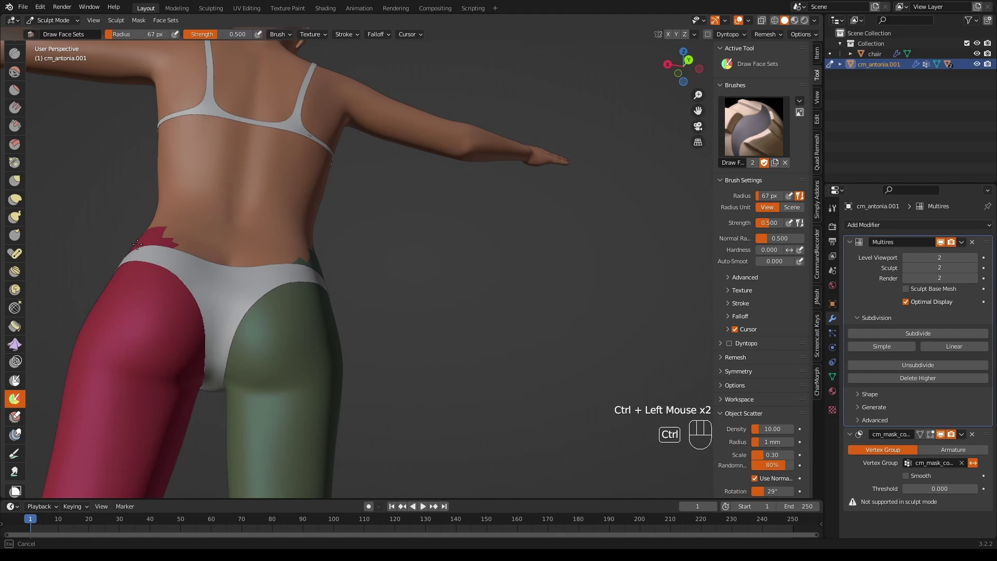
pyautogui.keyDown('ctrl'); pyautogui.moveTo(152, 239); pyautogui.dragTo(152, 239); pyautogui.keyUp('ctrl')
# Step: Expand separate face sets from the left hand and the right hand, each covering its whole arm up to the shoulder
pyautogui.moveTo(73, 237)
pyautogui.mouseDown(button='middle')
pyautogui.moveTo(162, 250)
pyautogui.moveTo(145, 233)
pyautogui.moveTo(283, 258)
pyautogui.mouseUp(button='middle')
pyautogui.scroll(-5, 145, 233)
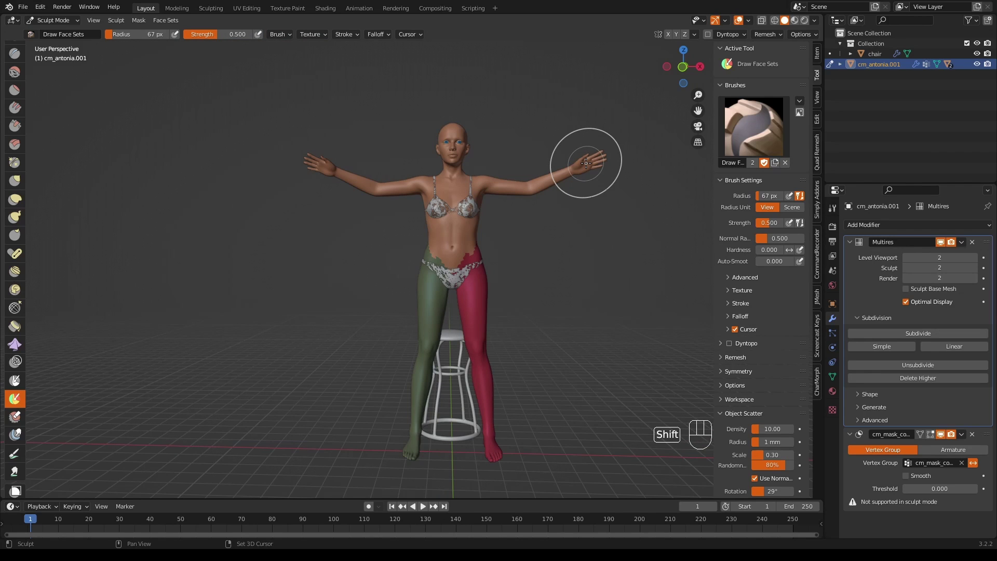
pyautogui.hotkey('shift', 'w')
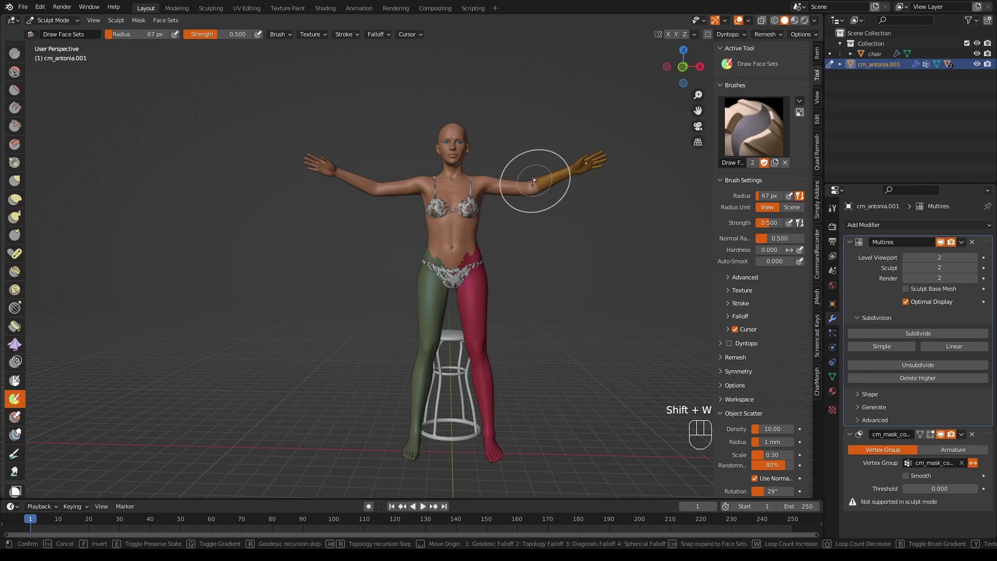
pyautogui.click(474, 183)
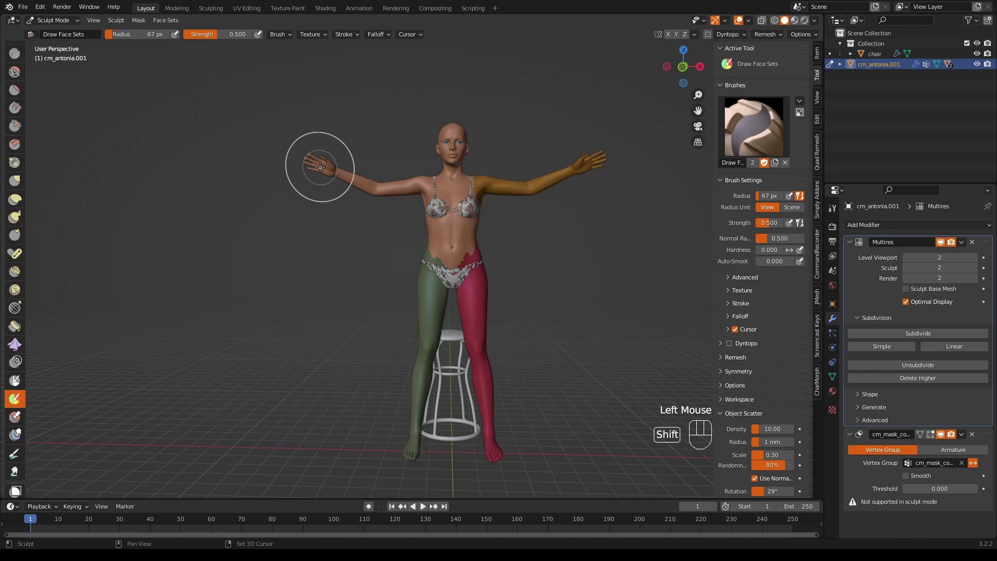
pyautogui.hotkey('shift', 'w')
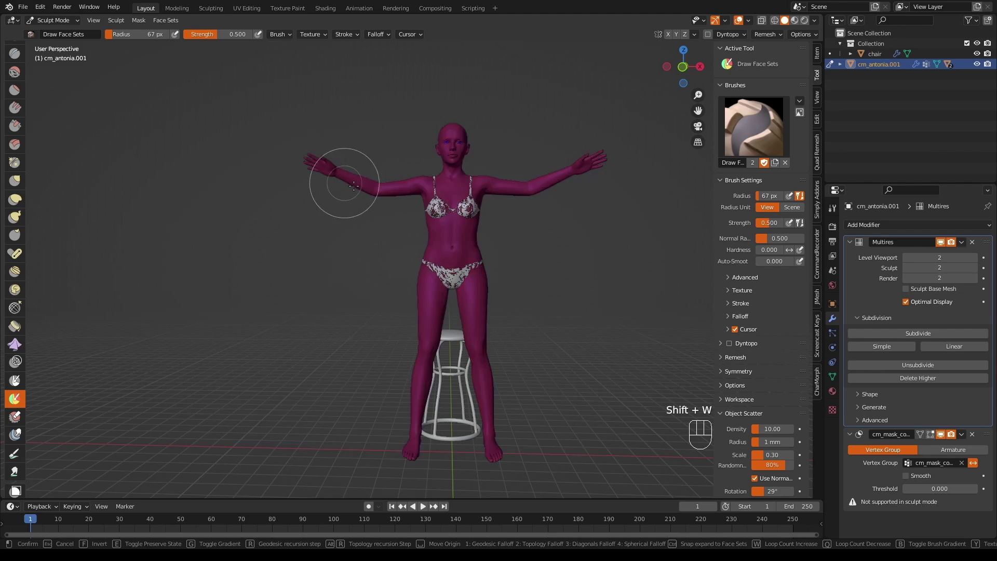
pyautogui.click(430, 185)
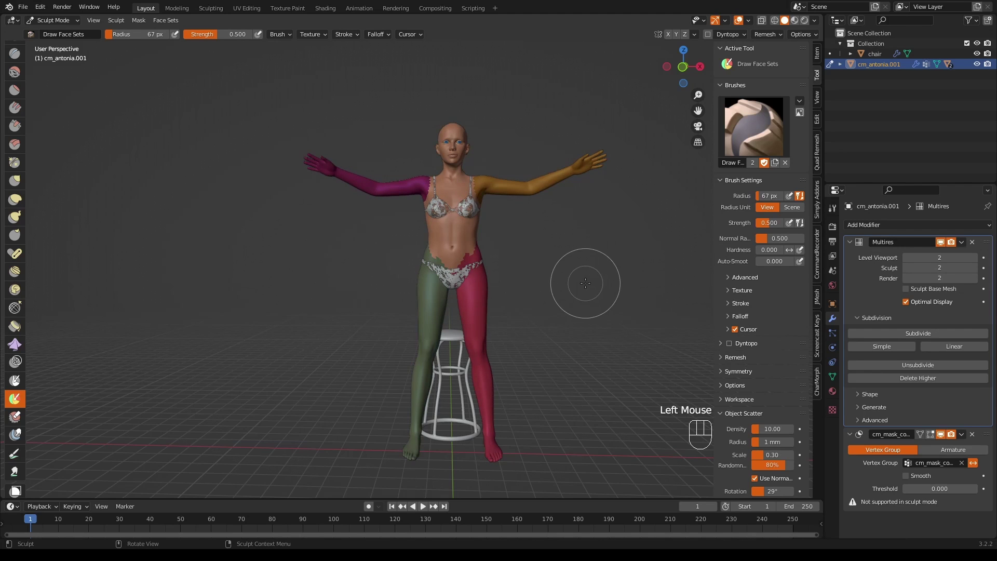
pyautogui.moveTo(583, 282); pyautogui.dragTo(455, 237, button='middle')
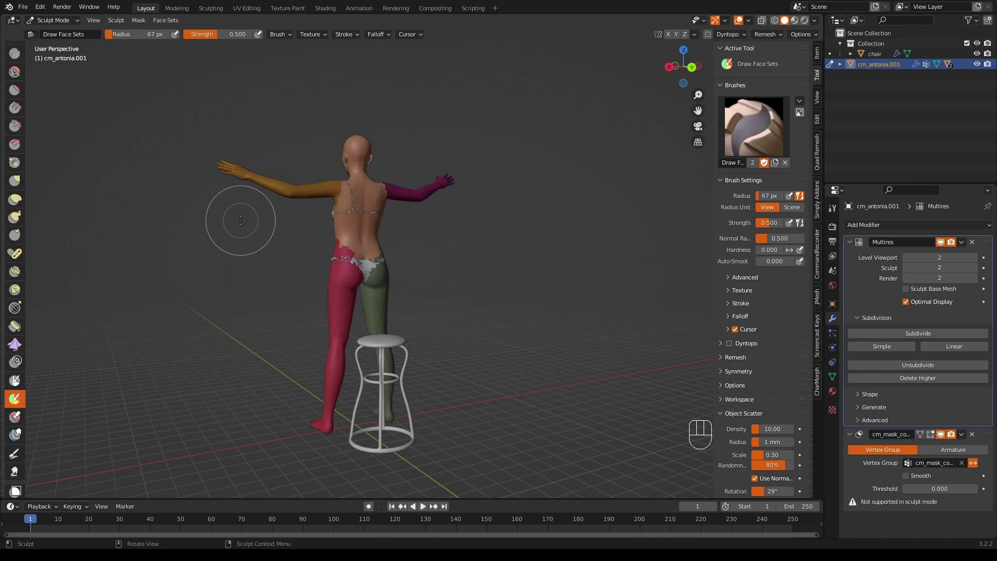
pyautogui.moveTo(241, 220); pyautogui.dragTo(254, 224, button='middle')
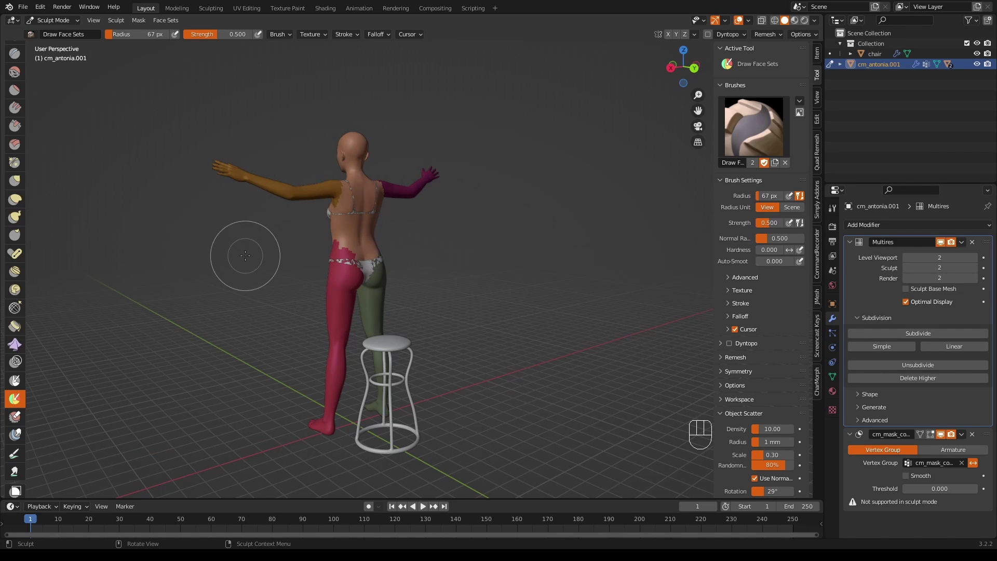
pyautogui.scroll(2, 245, 254)
pyautogui.moveTo(245, 255); pyautogui.dragTo(234, 244, button='middle')
pyautogui.scroll(1, 233, 245)
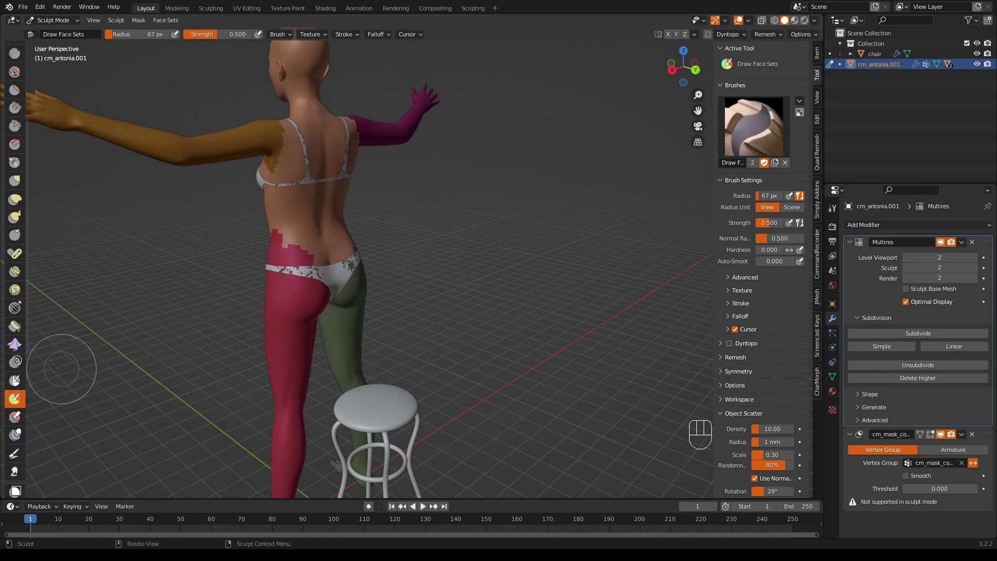
# Step: Smooth the jagged borders between the arm, leg and torso face sets using the Mesh Filter with the Relax Face Sets type
pyautogui.scroll(-5, 17, 324)
pyautogui.scroll(-4, 19, 325)
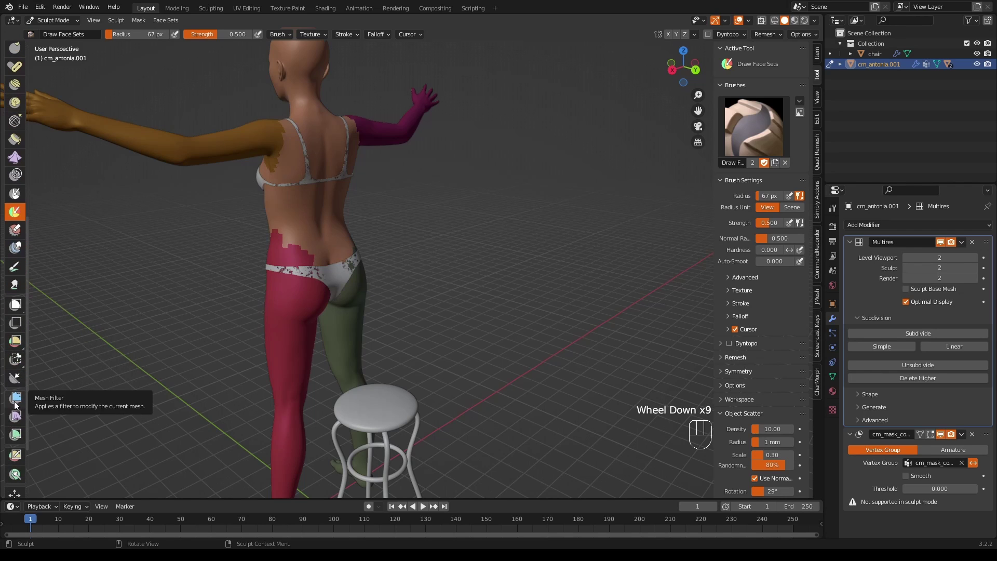
pyautogui.click(15, 398)
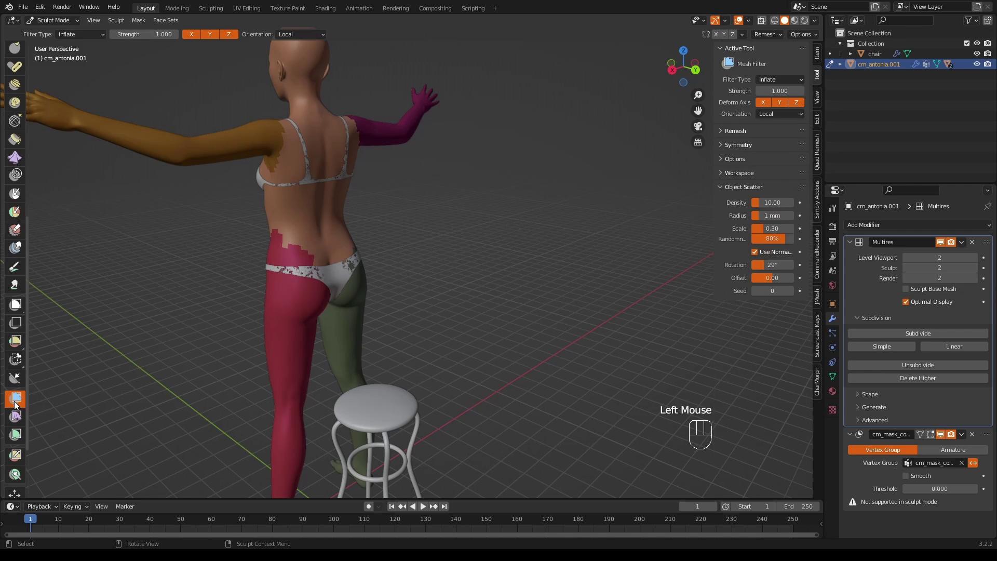
pyautogui.click(101, 35)
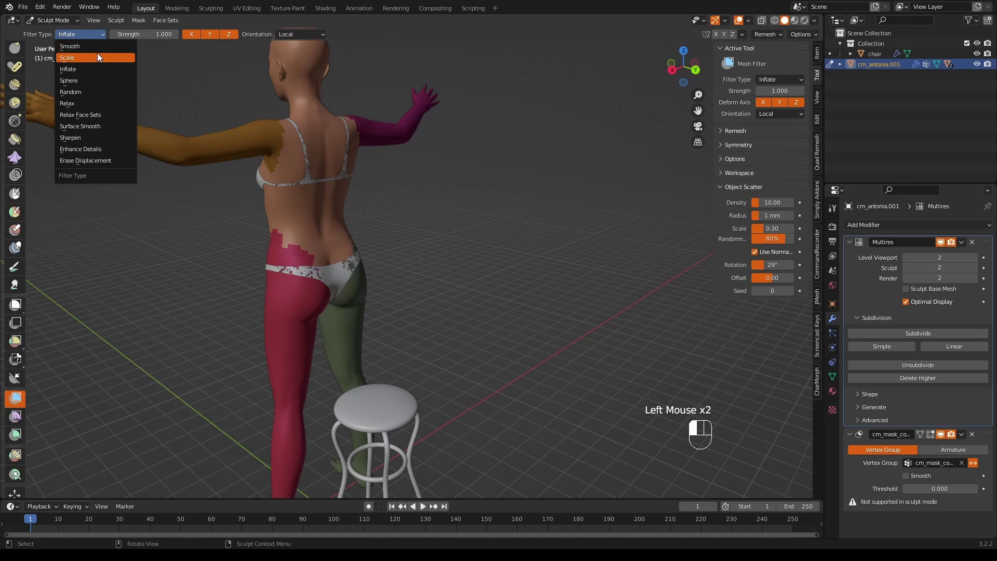
pyautogui.click(88, 115)
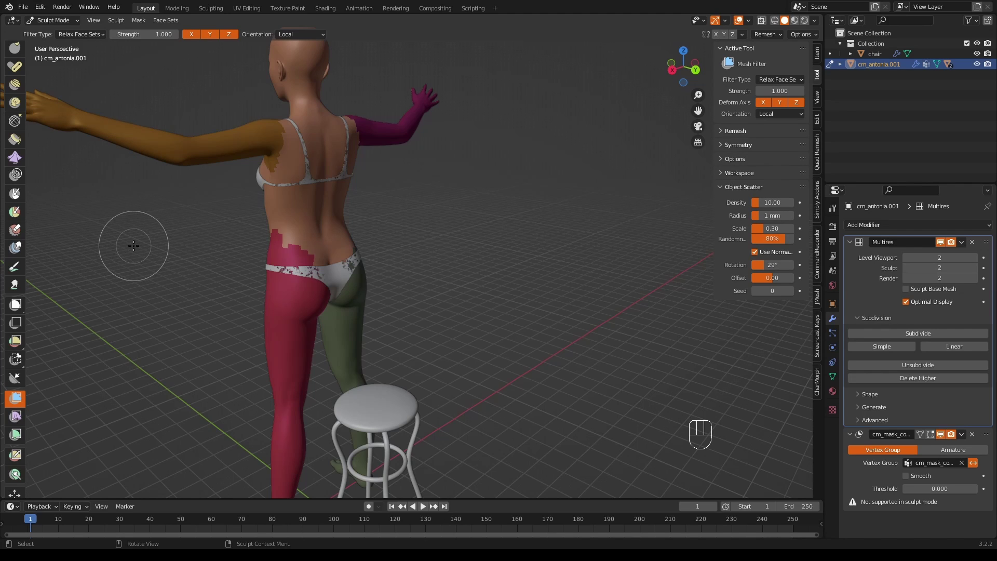
pyautogui.moveTo(145, 246)
pyautogui.mouseDown()
pyautogui.moveTo(397, 276)
pyautogui.moveTo(750, 367)
pyautogui.mouseUp()
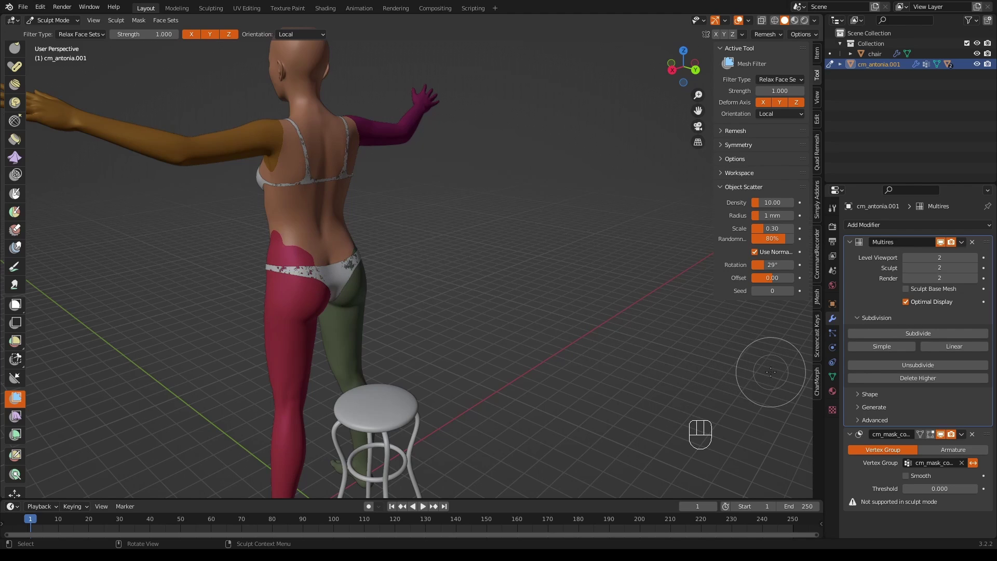
pyautogui.moveTo(132, 207); pyautogui.dragTo(486, 319)
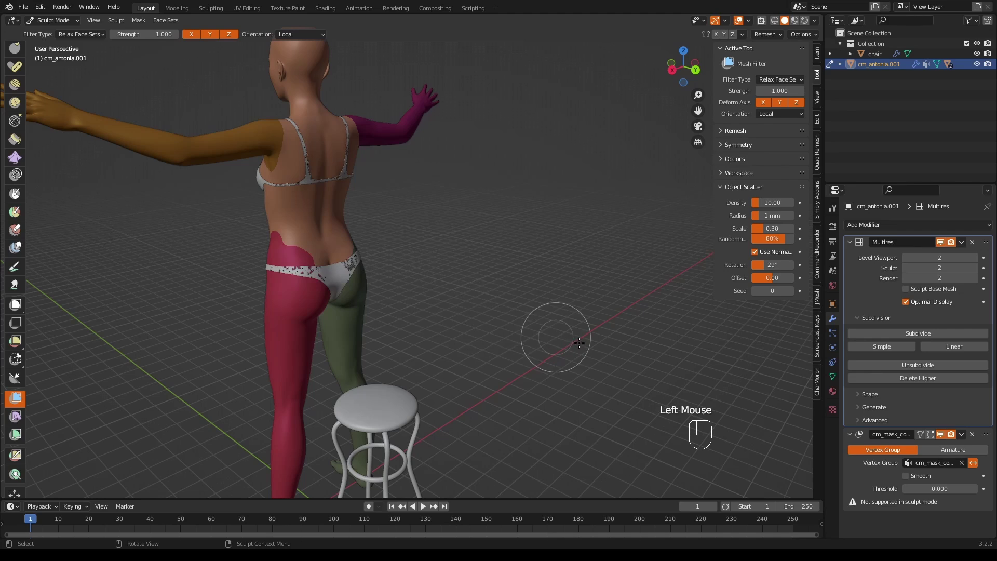
pyautogui.moveTo(540, 332)
pyautogui.mouseDown(button='middle')
pyautogui.moveTo(272, 268)
pyautogui.moveTo(179, 263)
pyautogui.moveTo(212, 270)
pyautogui.mouseUp(button='middle')
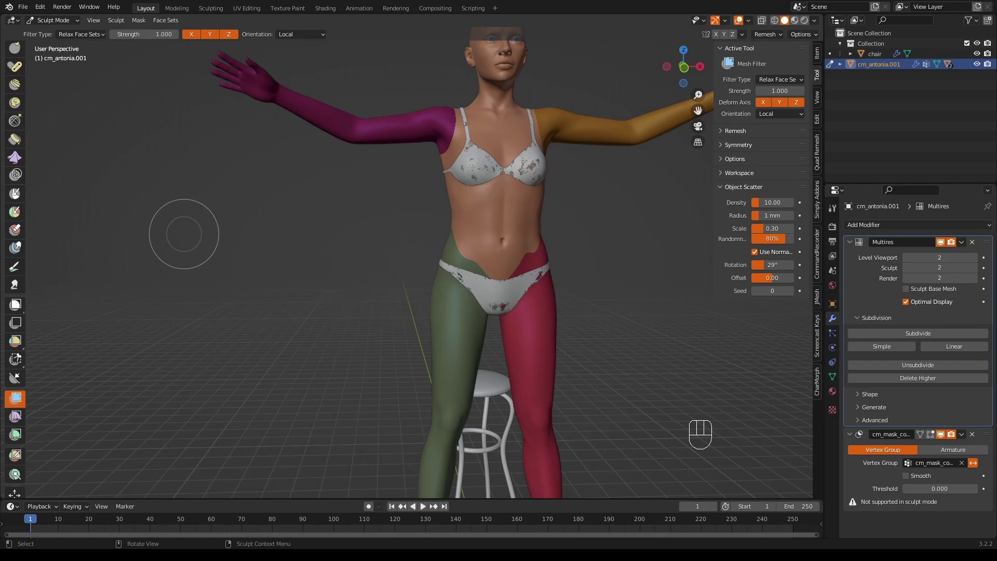
# Step: Return the character to Object Mode and turn off the viewport display of its Multires modifier
pyautogui.click(71, 21)
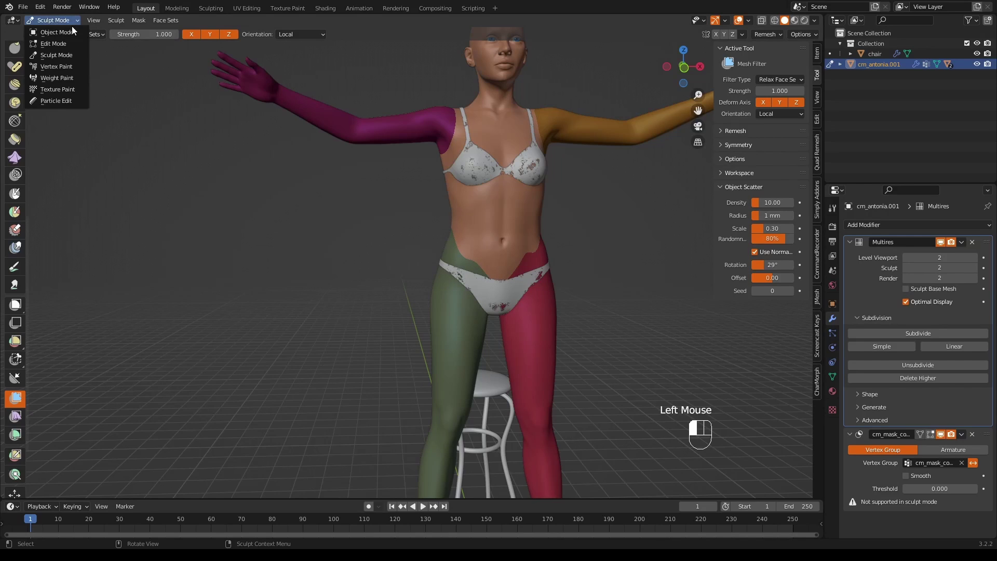
pyautogui.click(70, 32)
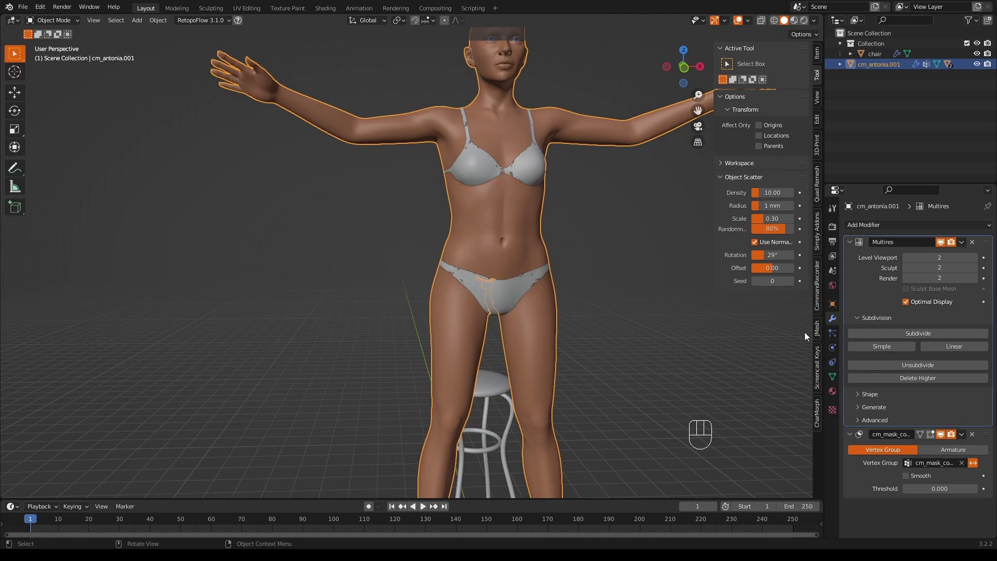
pyautogui.click(939, 241)
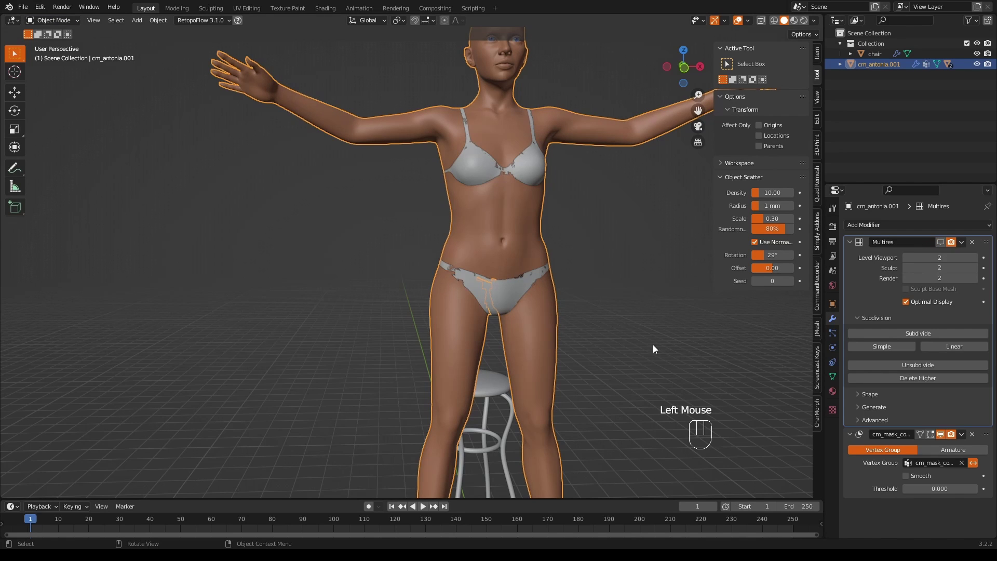
# Step: Finalize the character in CharMorph to generate its rig, keeping Rig, Corrective smooth and Limit smooth enabled
pyautogui.moveTo(647, 333); pyautogui.dragTo(603, 324, button='middle')
pyautogui.scroll(-2, 597, 323)
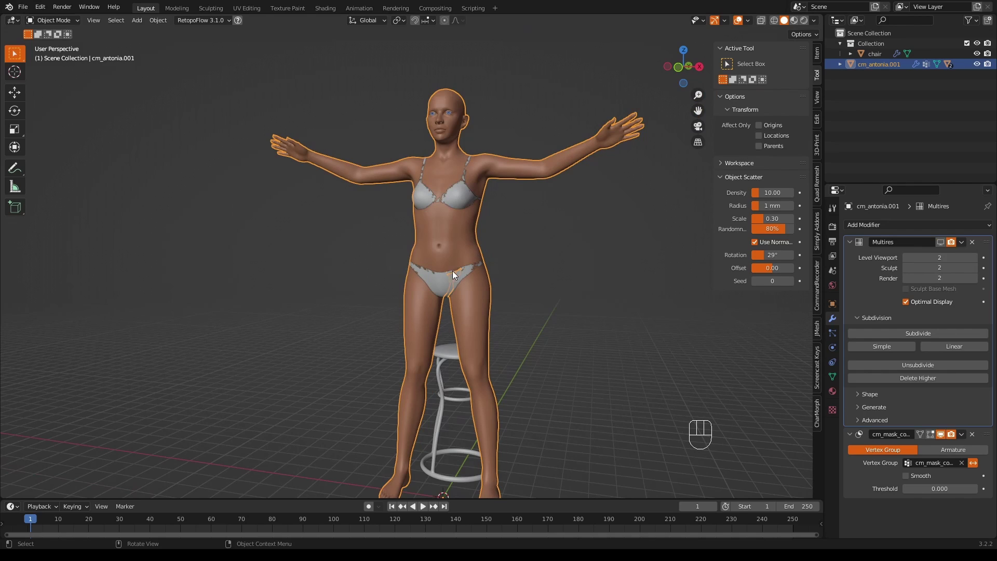
pyautogui.click(818, 418)
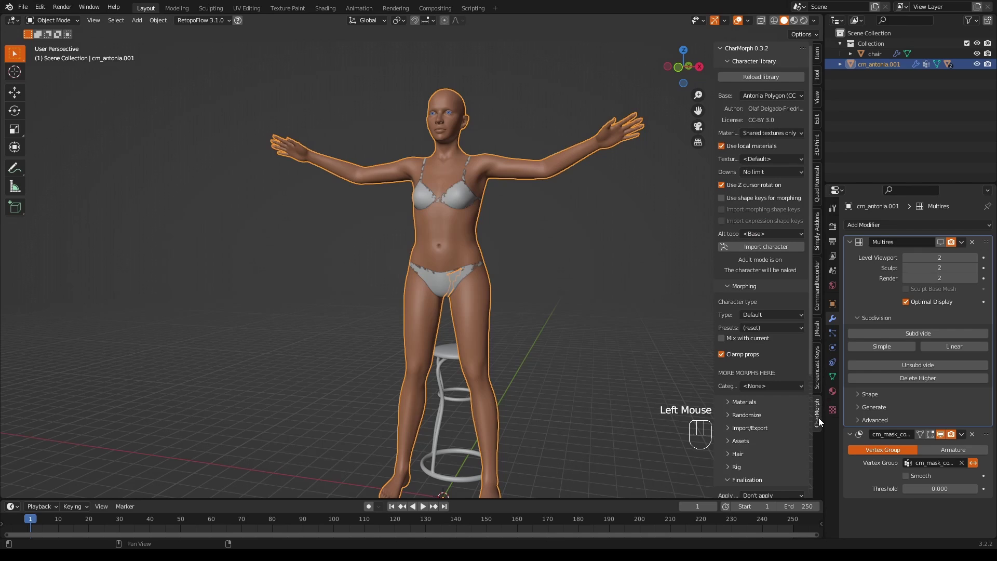
pyautogui.scroll(-7, 777, 347)
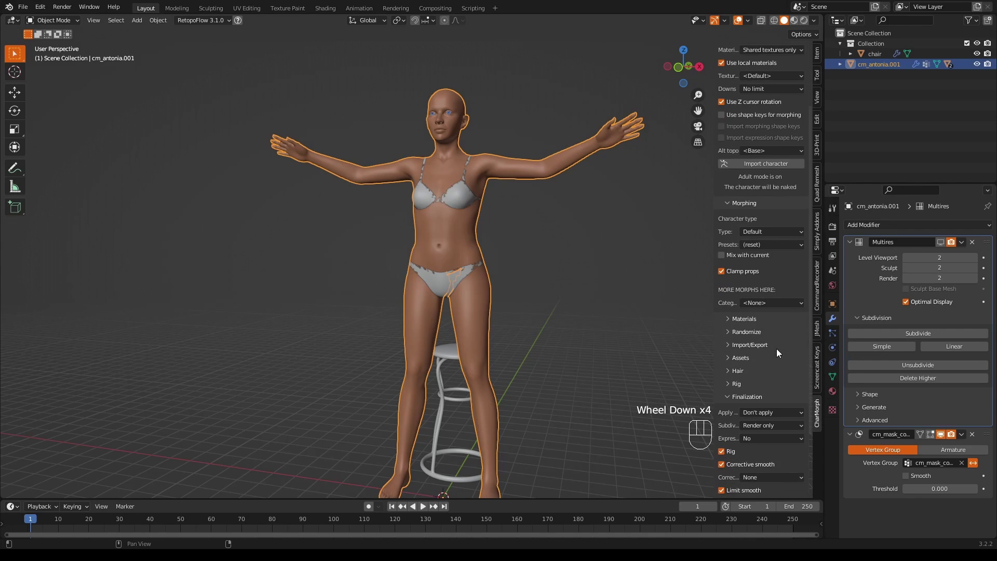
pyautogui.scroll(-1, 777, 348)
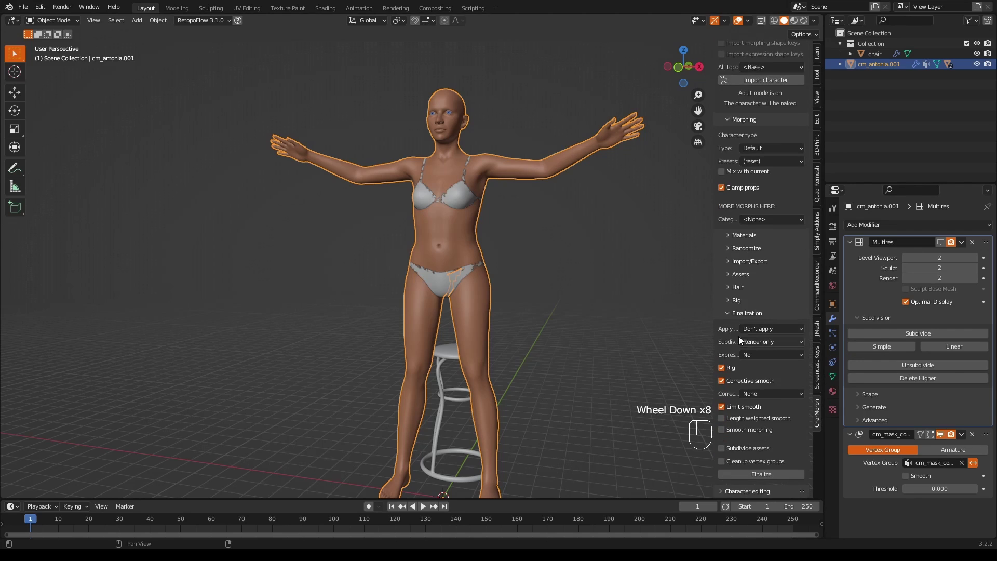
pyautogui.scroll(-3, 752, 343)
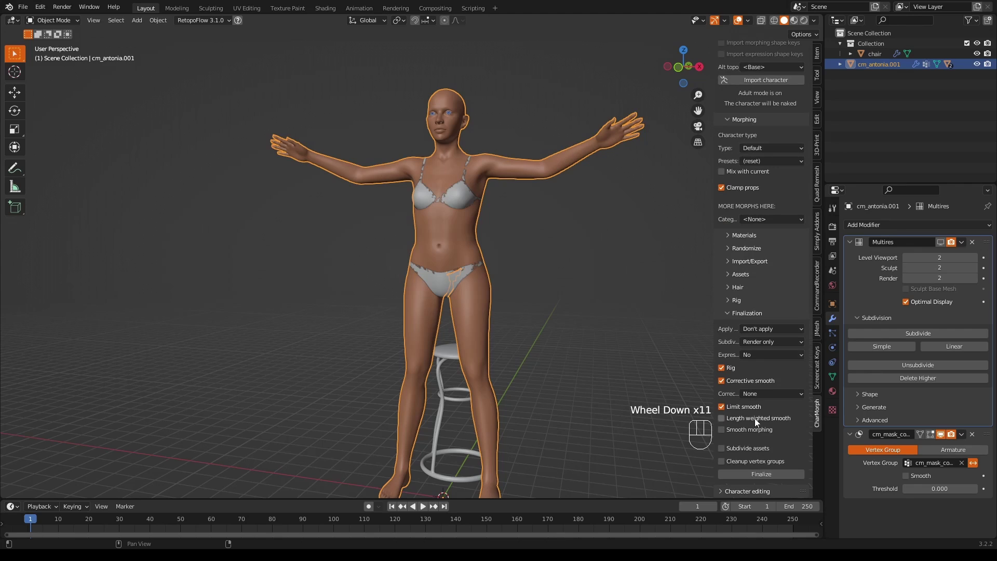
pyautogui.click(758, 474)
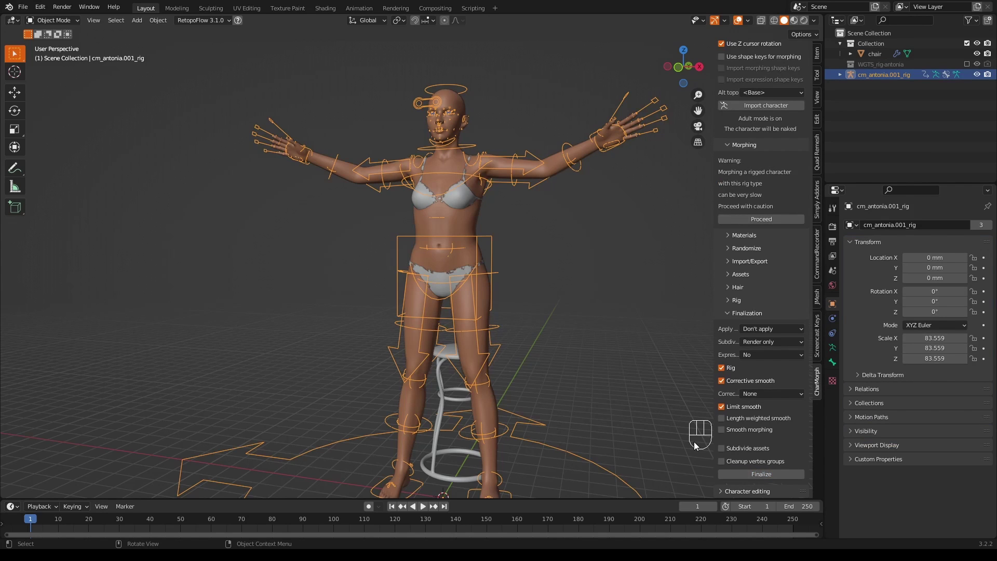
pyautogui.moveTo(695, 445); pyautogui.dragTo(685, 442, button='middle')
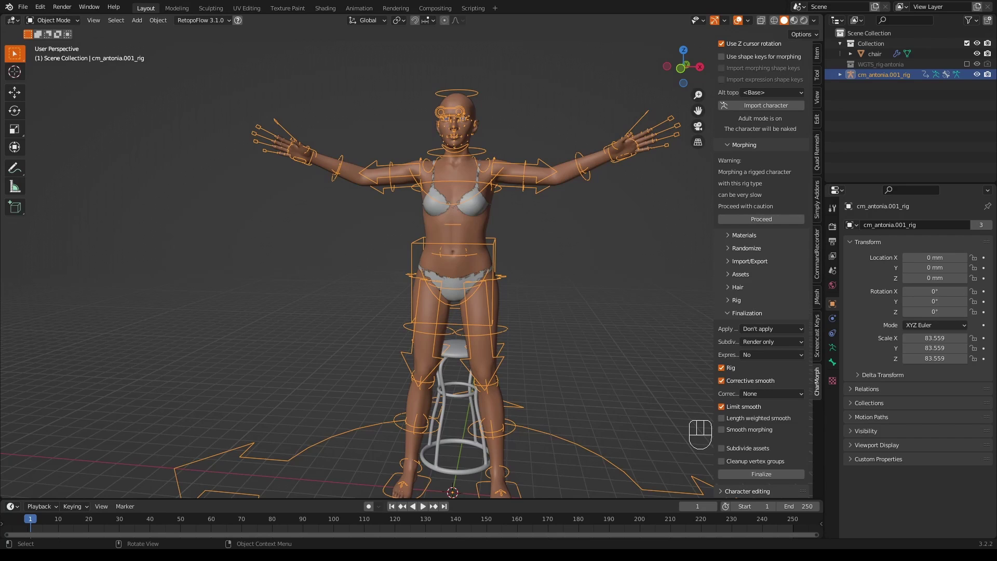
pyautogui.moveTo(576, 270); pyautogui.dragTo(433, 91, button='middle')
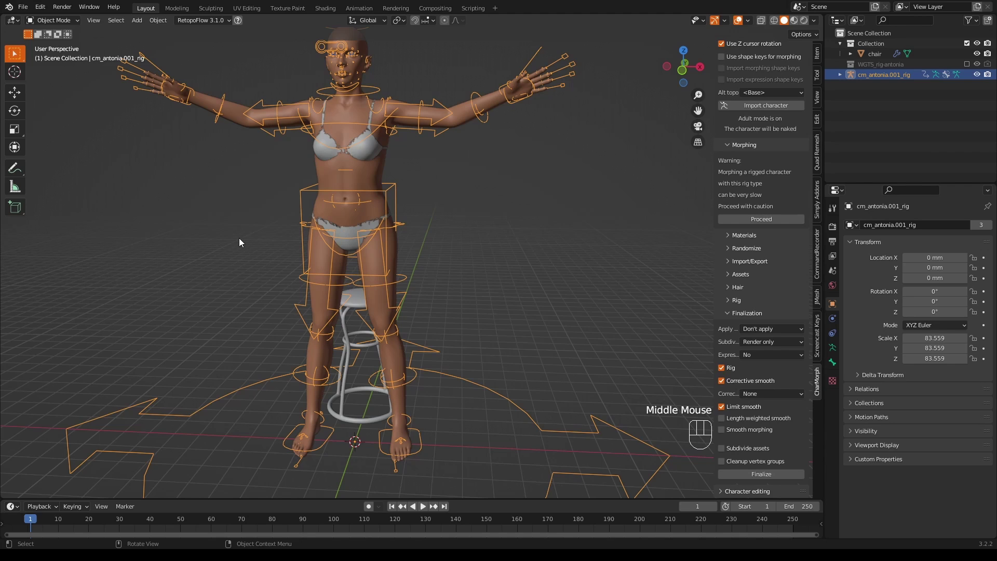
pyautogui.moveTo(239, 238); pyautogui.dragTo(269, 232, button='middle')
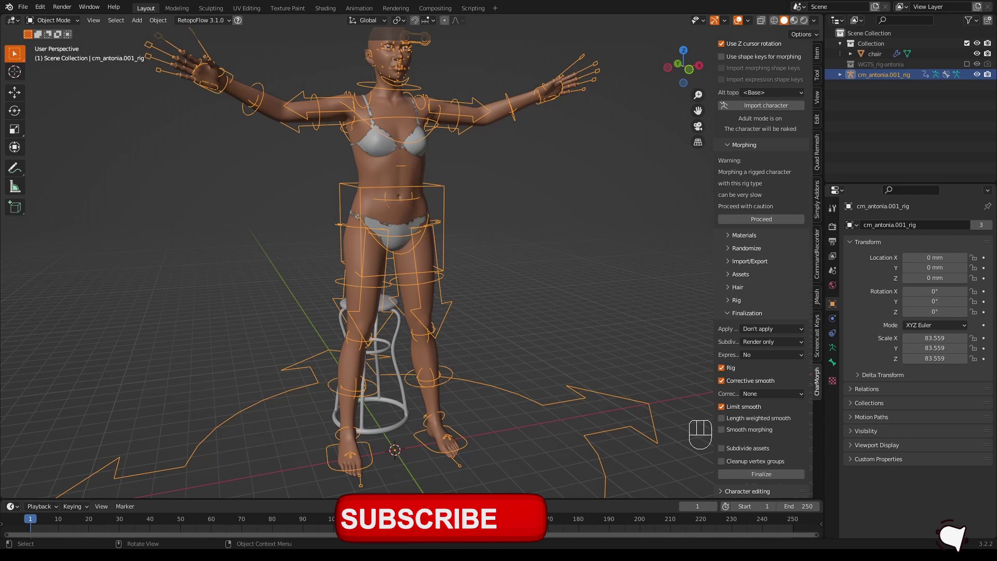
# Step: Switch the character's generated rig to Pose Mode
pyautogui.click(438, 191)
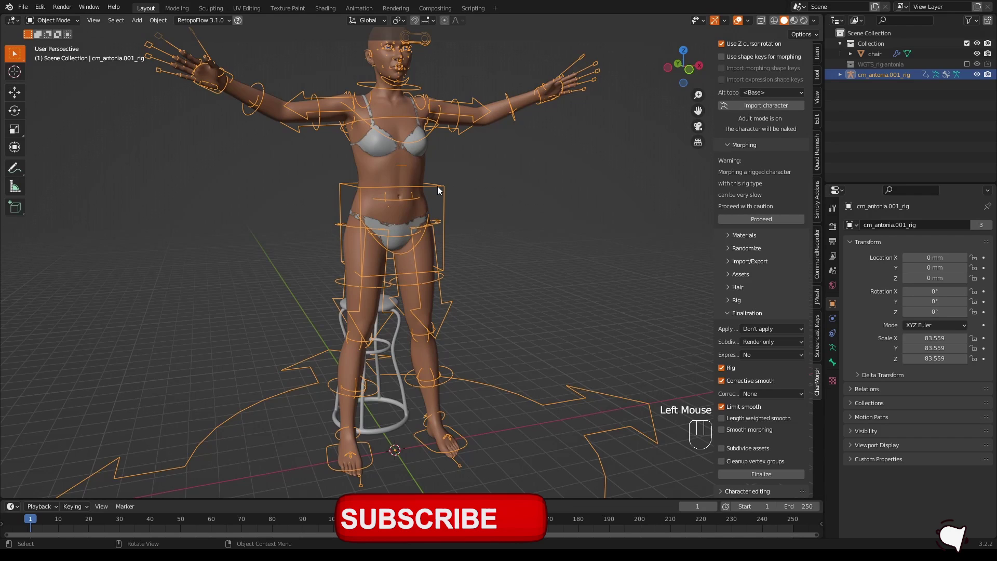
pyautogui.click(73, 20)
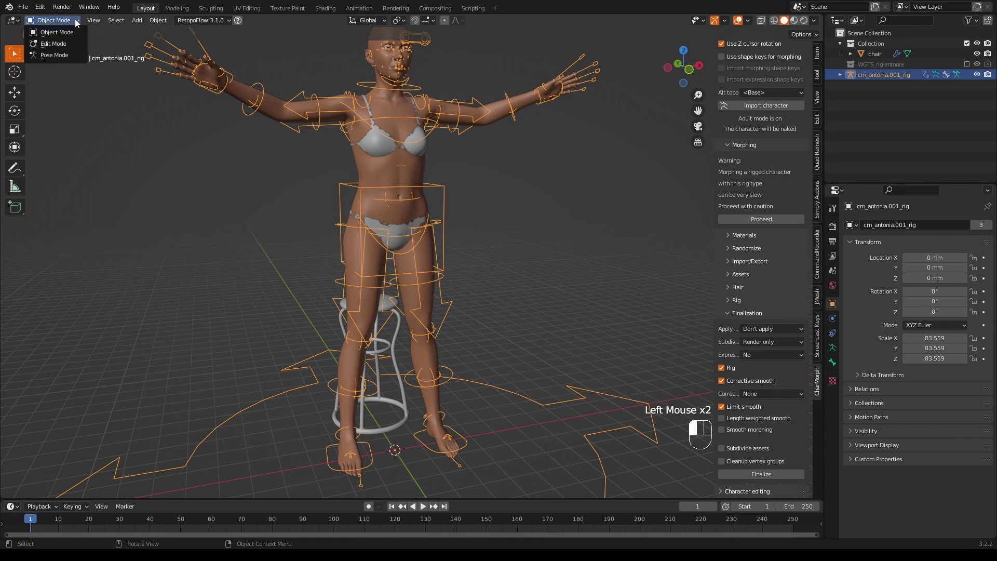
pyautogui.click(58, 56)
pyautogui.moveTo(545, 235); pyautogui.dragTo(357, 206, button='middle')
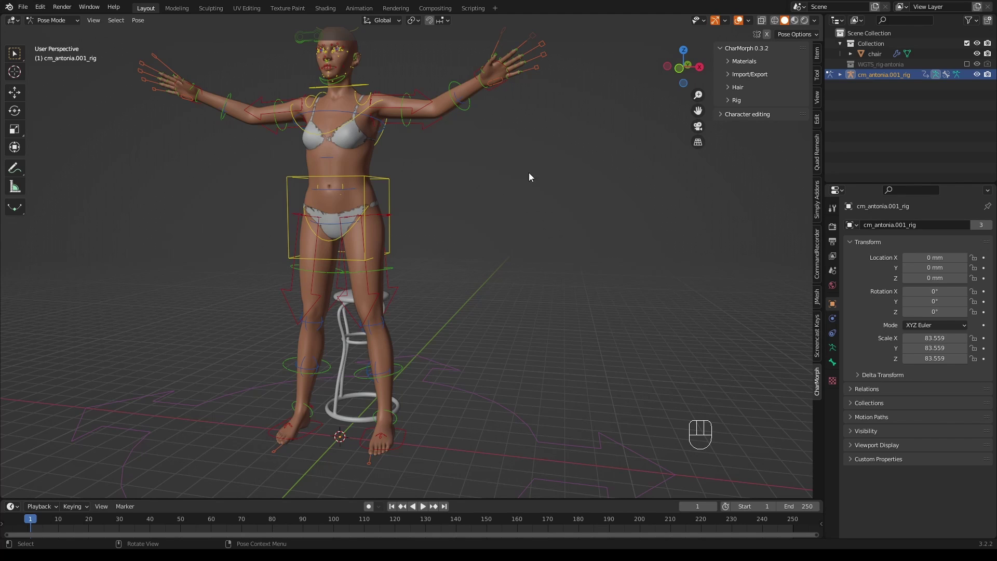
# Step: Try moving the left hand's IK control down towards the hip, and cancel the move
pyautogui.click(495, 89)
pyautogui.click(494, 90)
pyautogui.press('g')
pyautogui.click(544, 135)
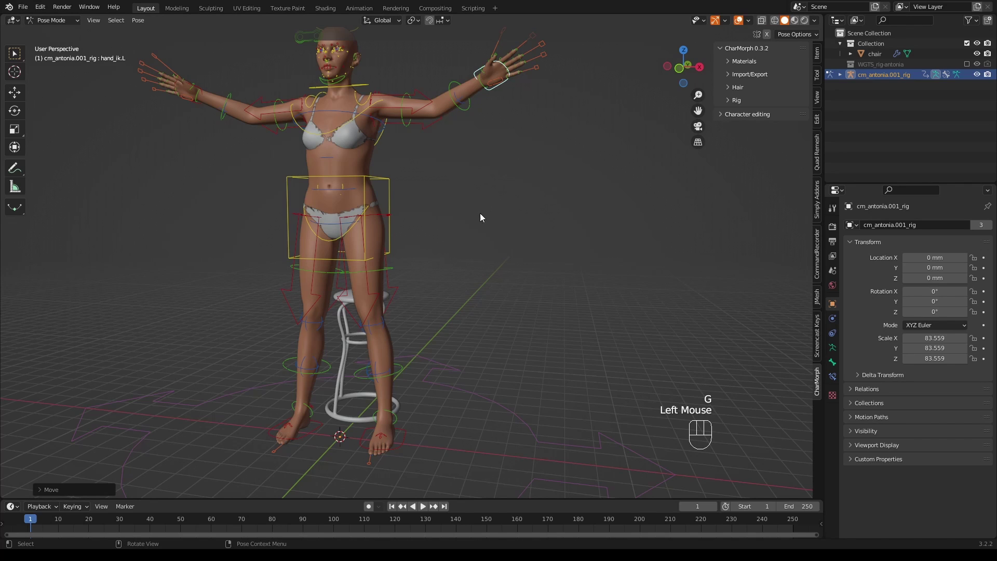
pyautogui.press('g')
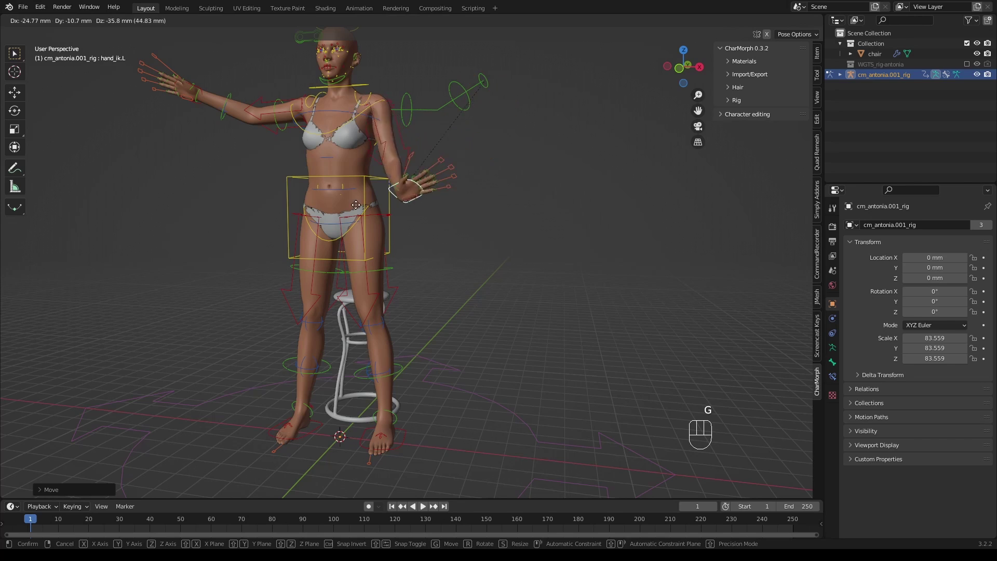
pyautogui.rightClick(427, 183)
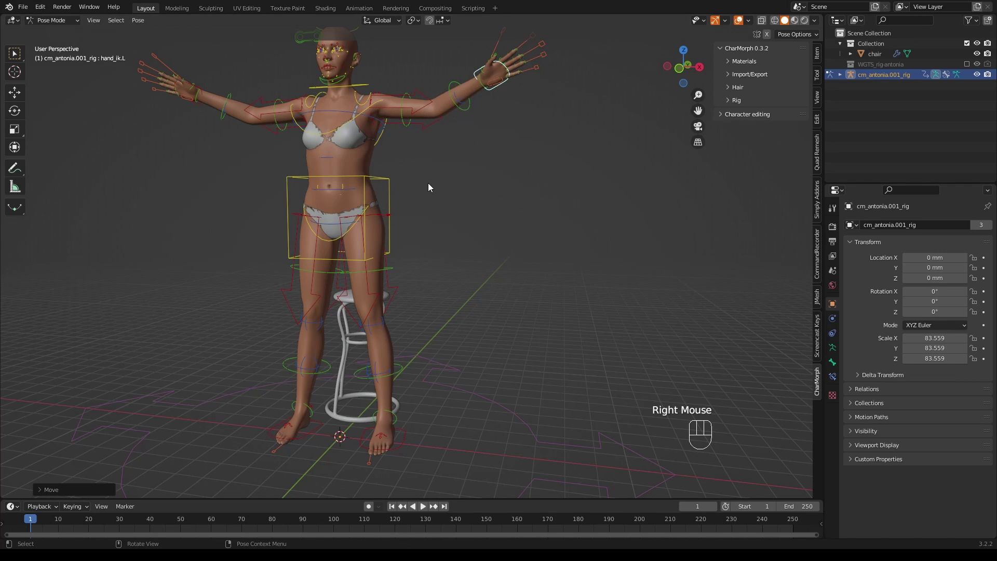
# Step: Try shifting the box-shaped torso control sideways, and cancel the move
pyautogui.click(396, 185)
pyautogui.click(388, 182)
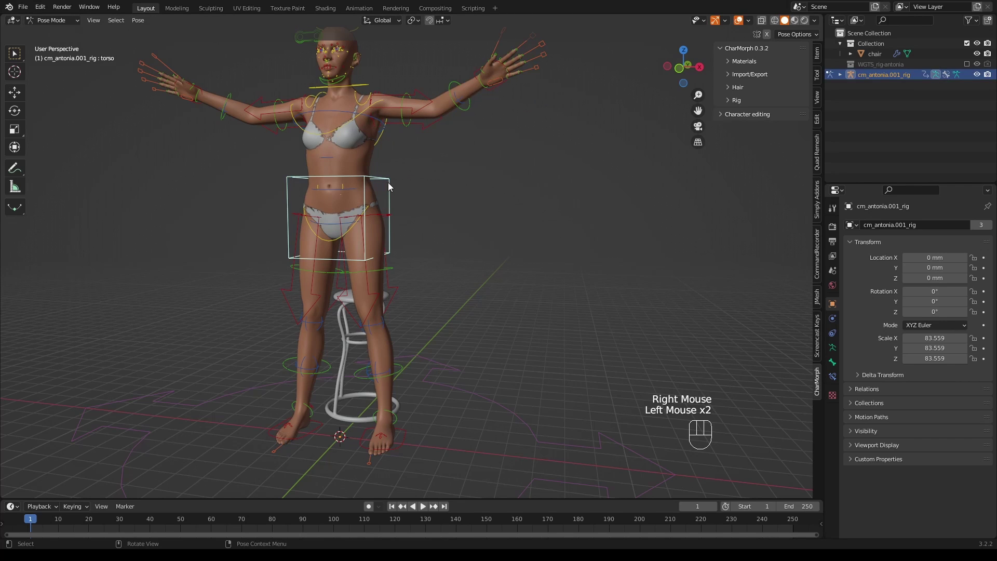
pyautogui.press('g')
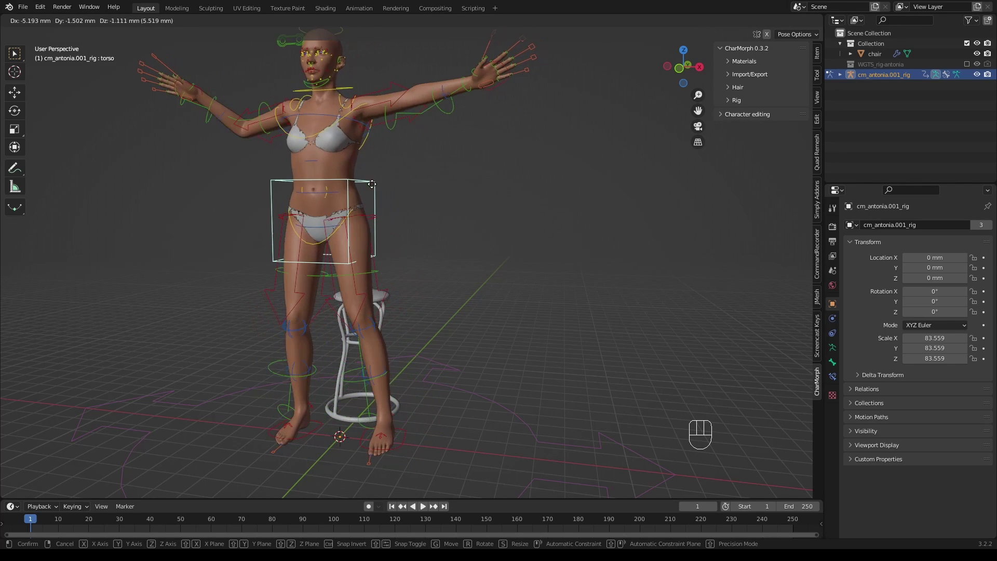
pyautogui.rightClick(382, 188)
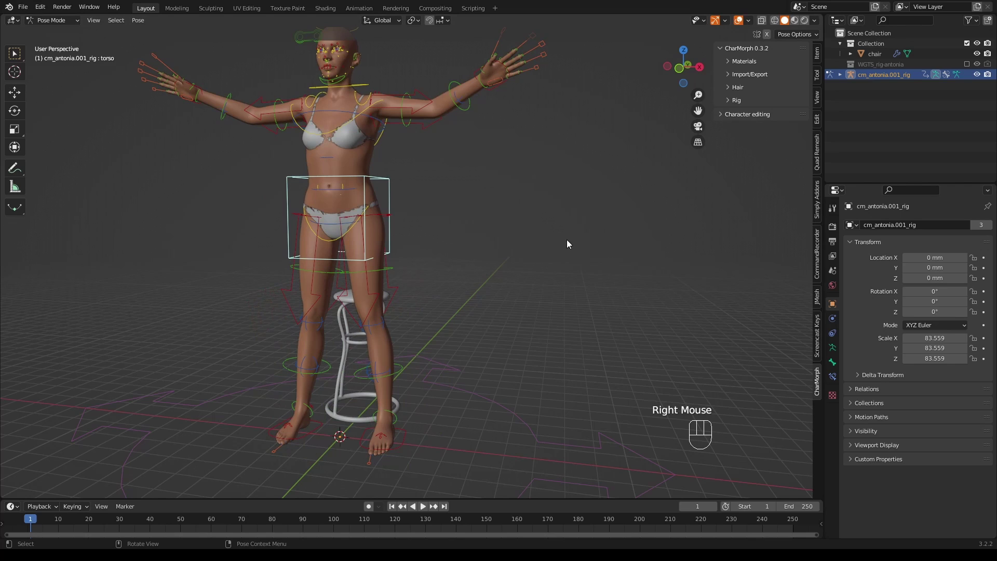
# Step: Examine the rigged character and the stool from the front, back and bottom orthographic views
pyautogui.click(679, 69)
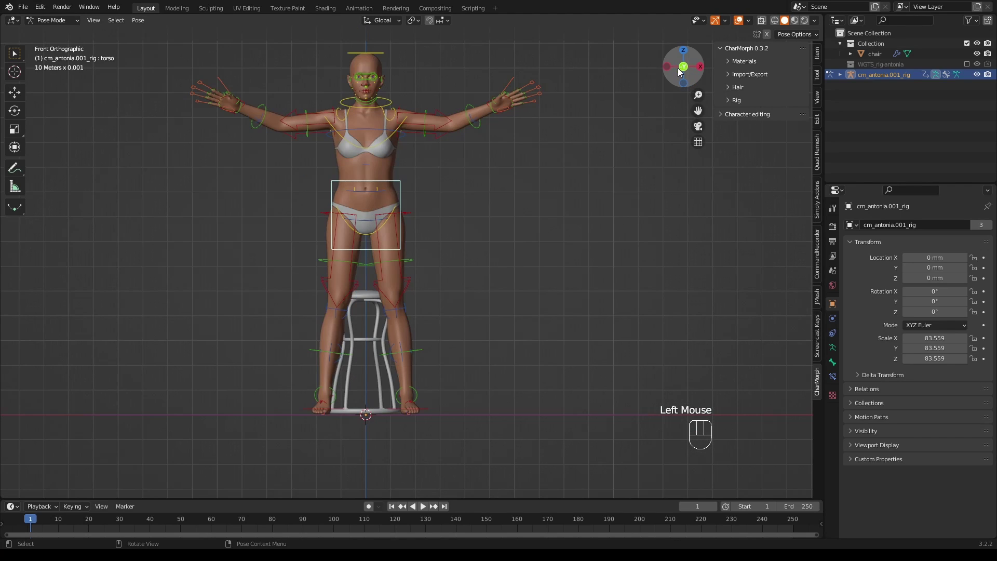
pyautogui.click(680, 68)
pyautogui.click(682, 68)
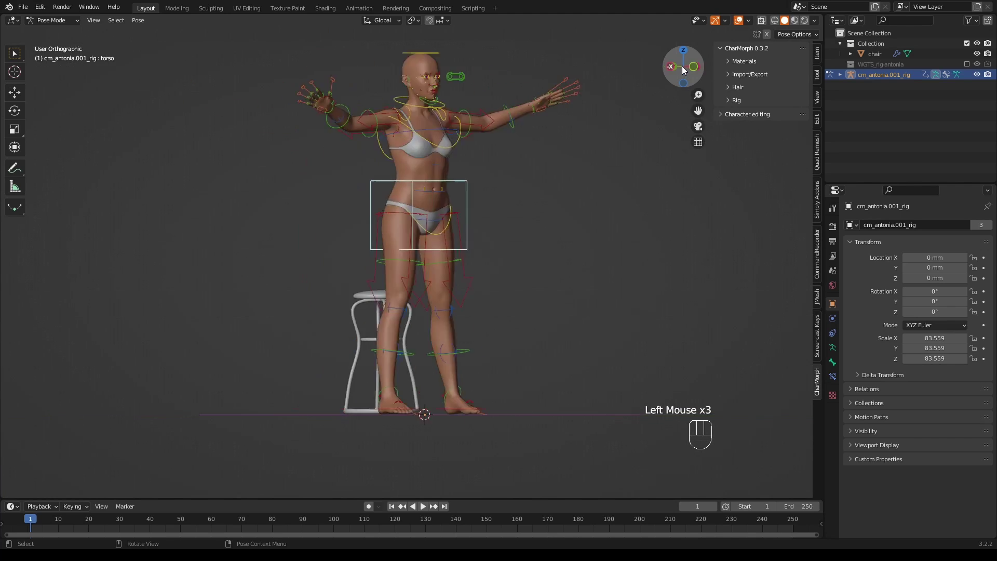
pyautogui.click(668, 65)
pyautogui.click(681, 55)
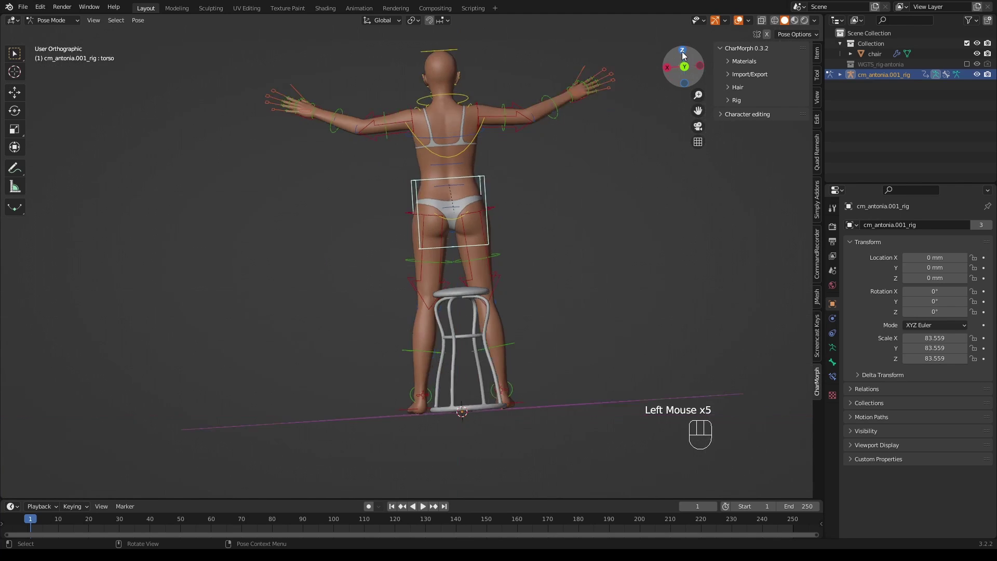
pyautogui.click(683, 68)
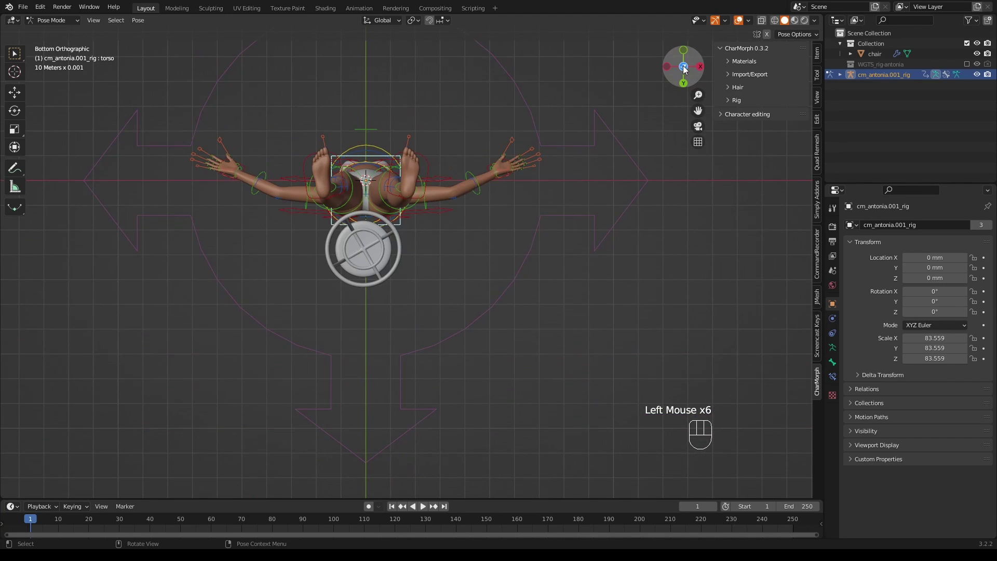
pyautogui.click(683, 68)
pyautogui.moveTo(570, 229); pyautogui.dragTo(573, 150, button='middle')
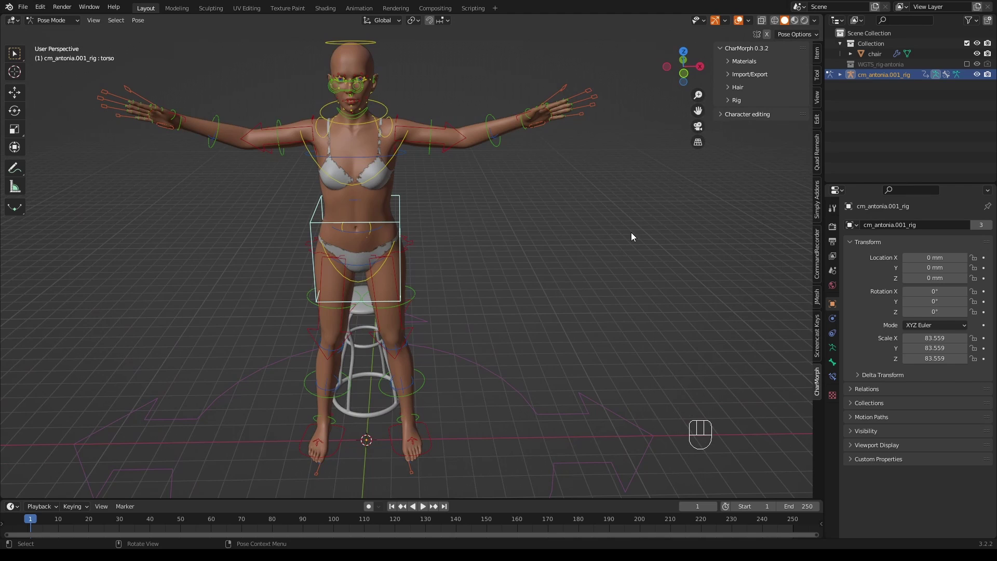
# Step: In the right side view, move the torso control back and down so the character's hips rest on the stool seat
pyautogui.click(700, 67)
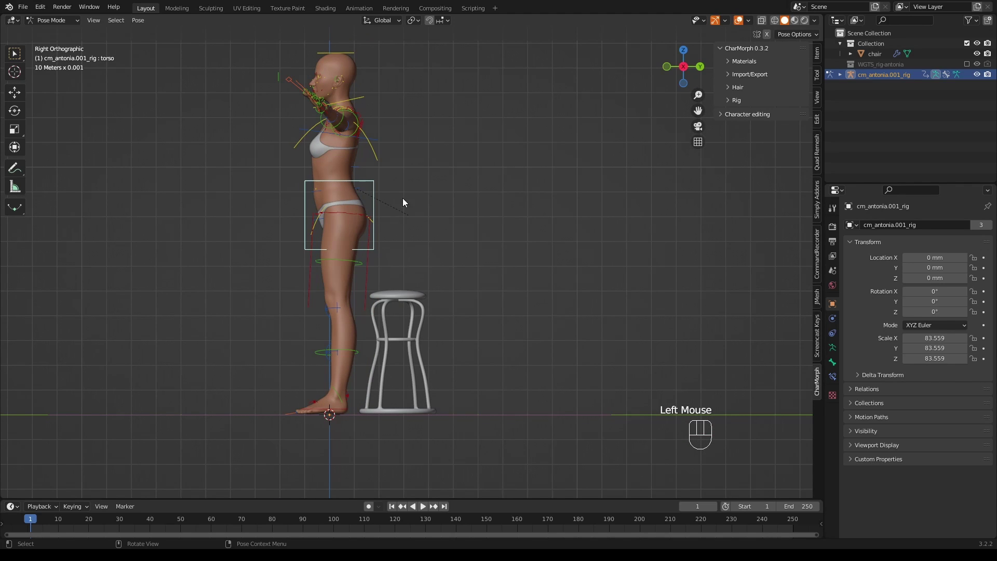
pyautogui.click(374, 193)
pyautogui.press('g')
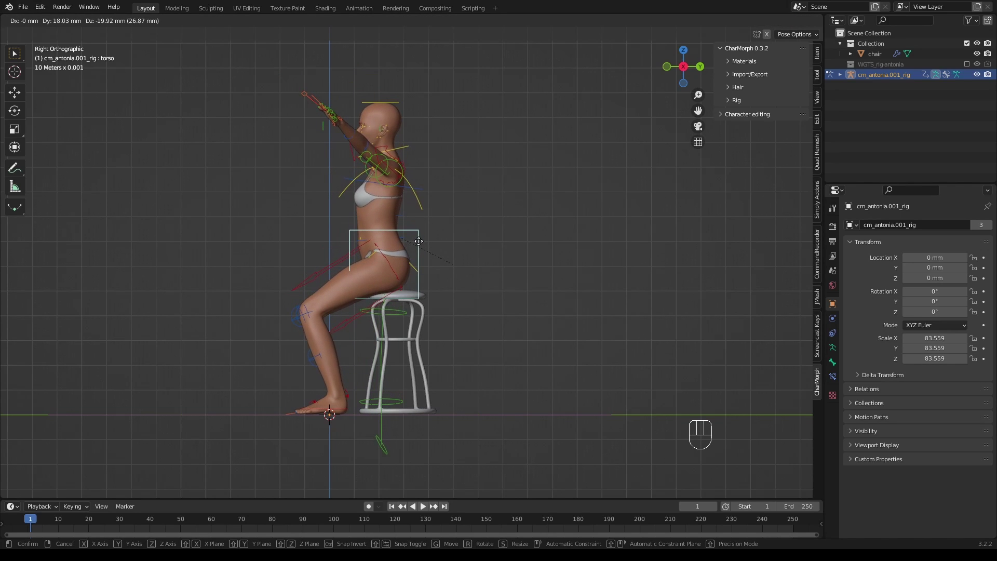
pyautogui.click(414, 244)
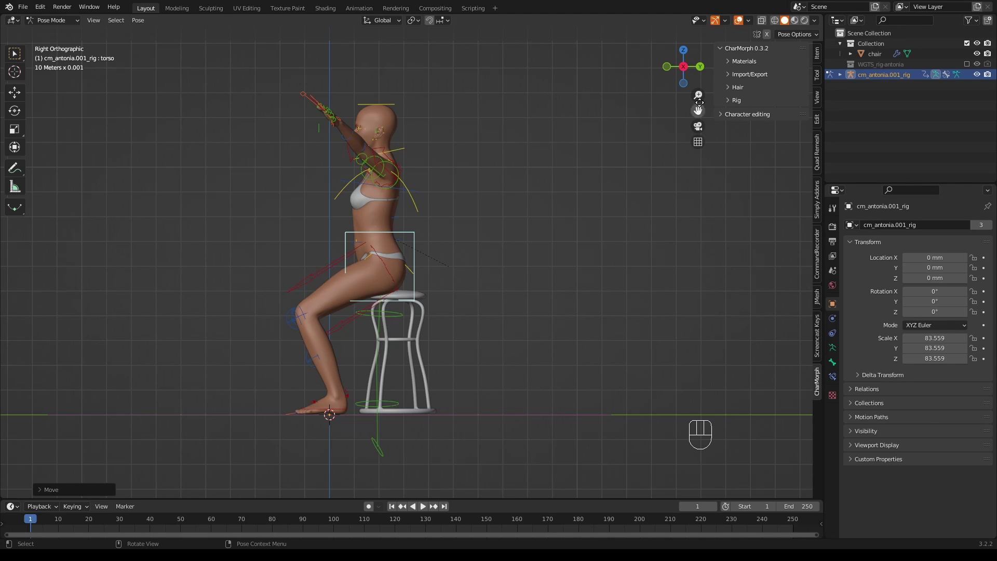
# Step: In the front view, move the right foot's IK control along global X to beneath the middle of the body
pyautogui.click(700, 66)
pyautogui.click(700, 66)
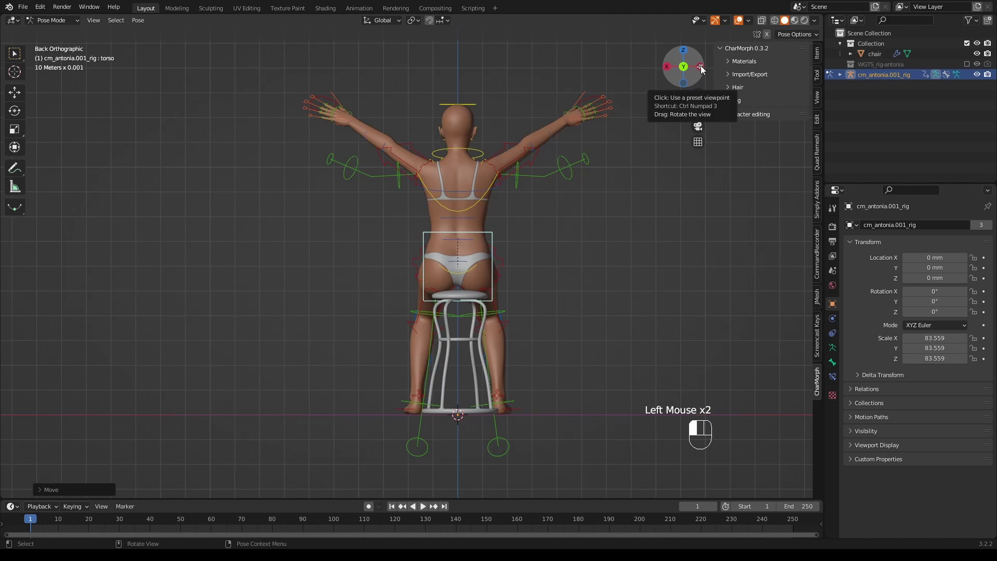
pyautogui.click(700, 66)
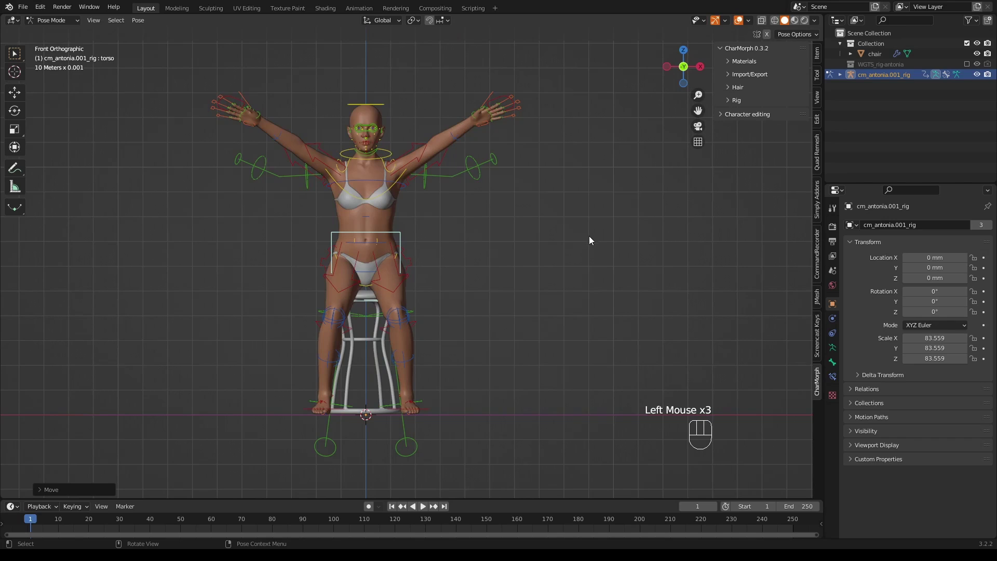
pyautogui.click(332, 409)
pyautogui.press('g')
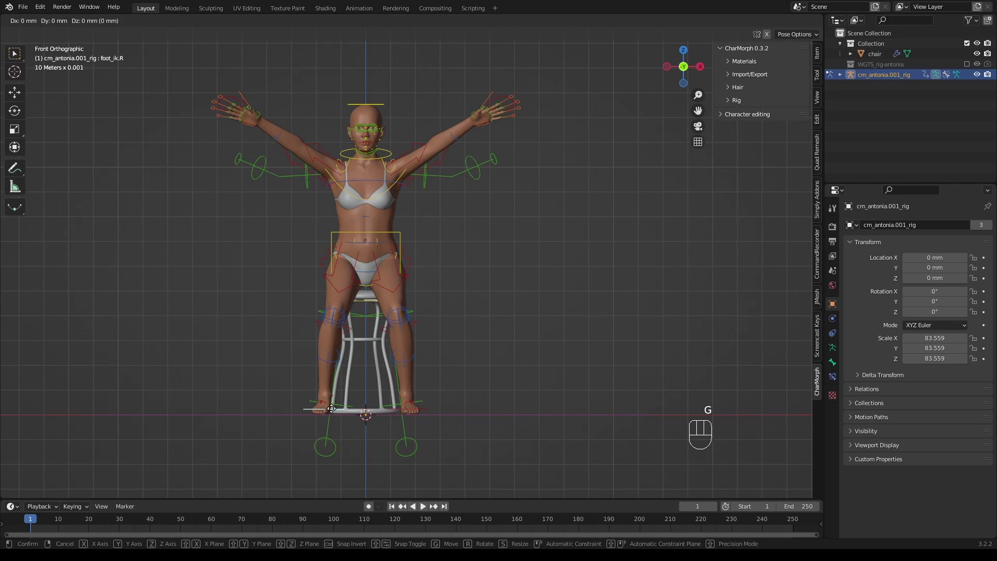
pyautogui.press('x')
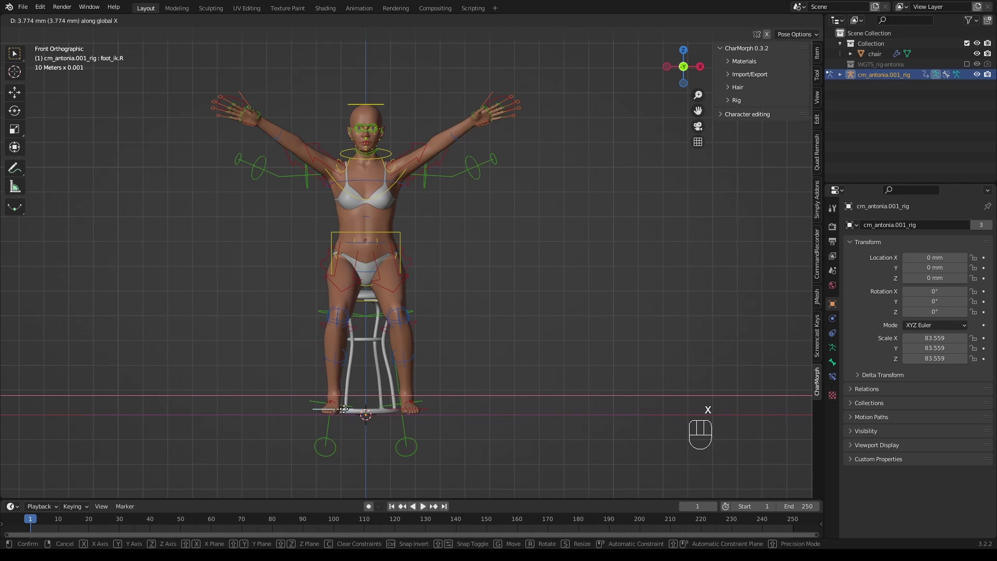
pyautogui.click(379, 414)
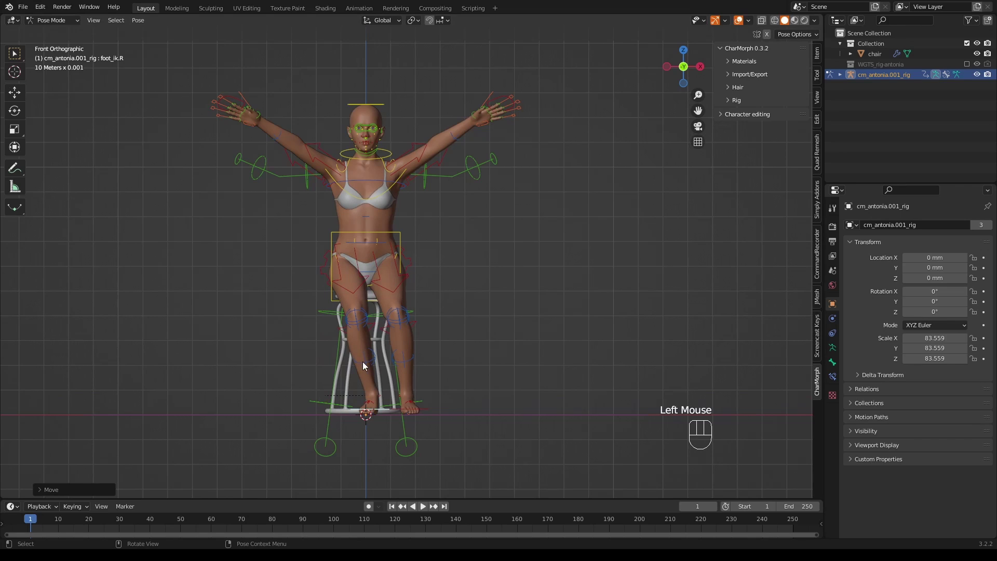
# Step: Rotate the right thigh's IK control about 56° so the right knee swings inward beside the left knee
pyautogui.click(357, 288)
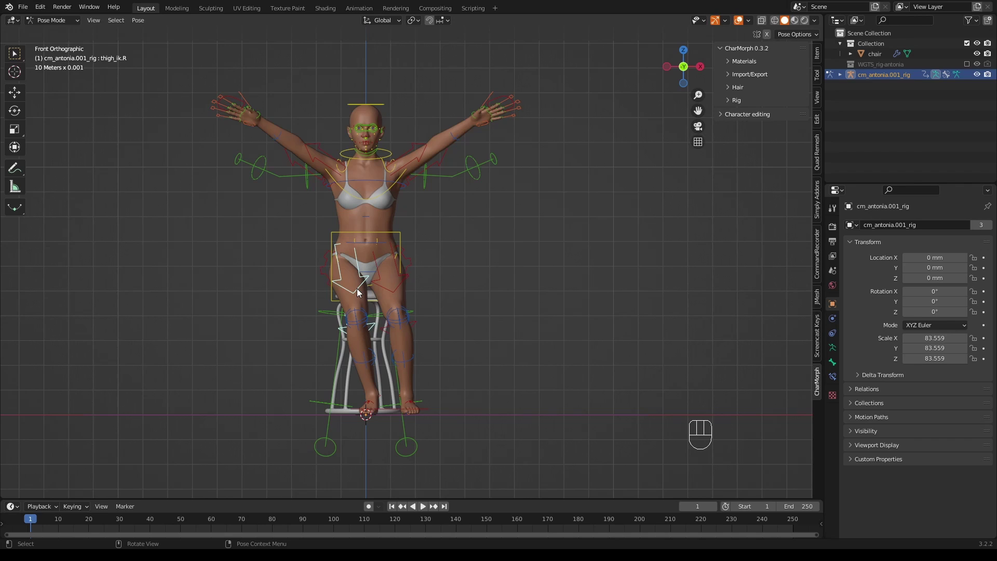
pyautogui.press('r')
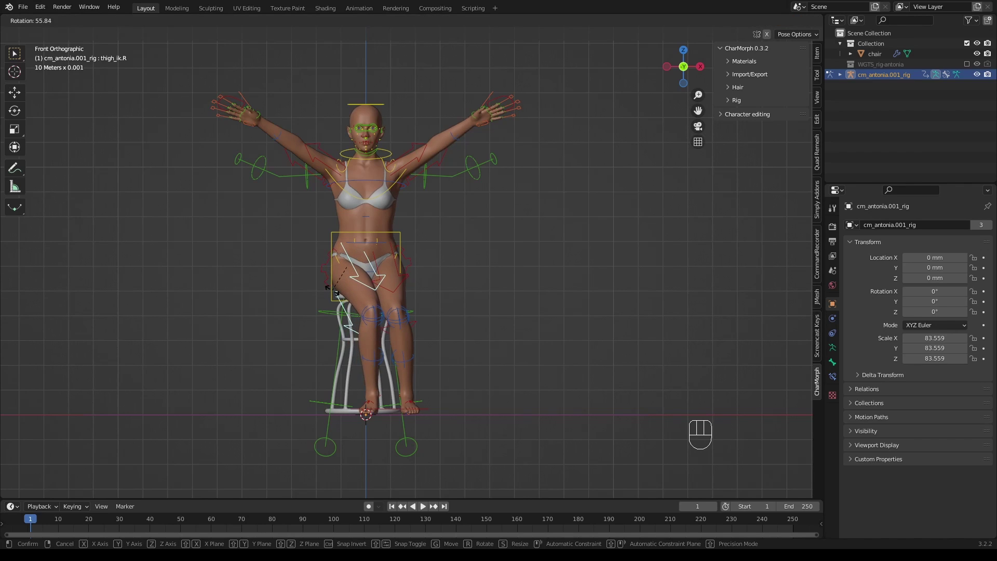
pyautogui.click(331, 290)
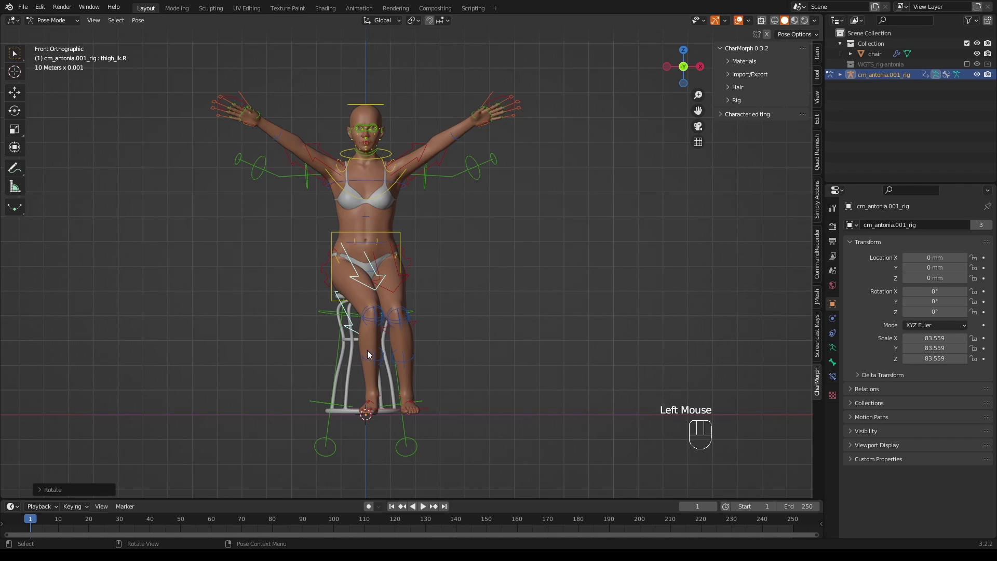
# Step: Cross the left leg over the right by moving the left foot's IK control about 30 mm across and 12 mm up
pyautogui.click(424, 408)
pyautogui.press('g')
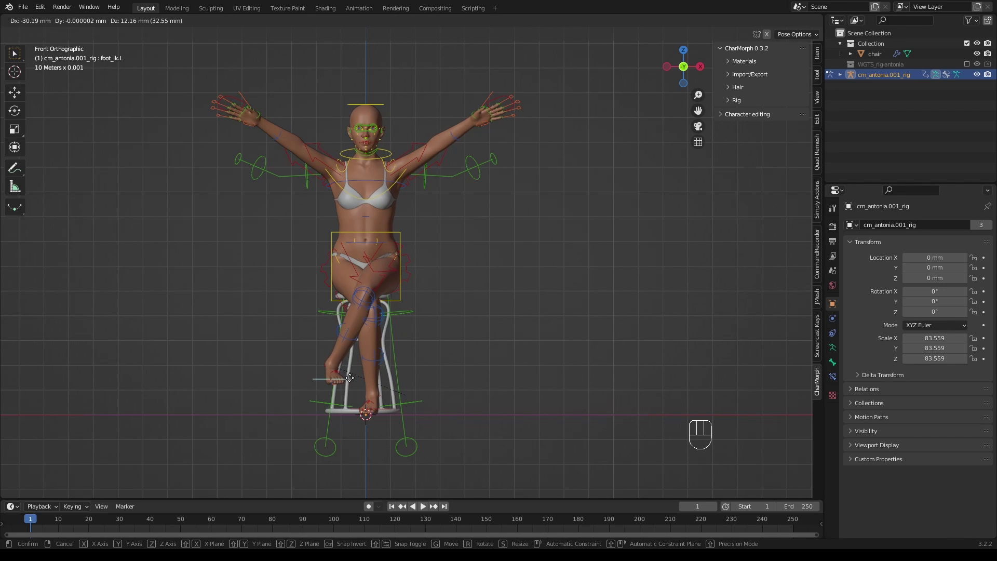
pyautogui.click(349, 376)
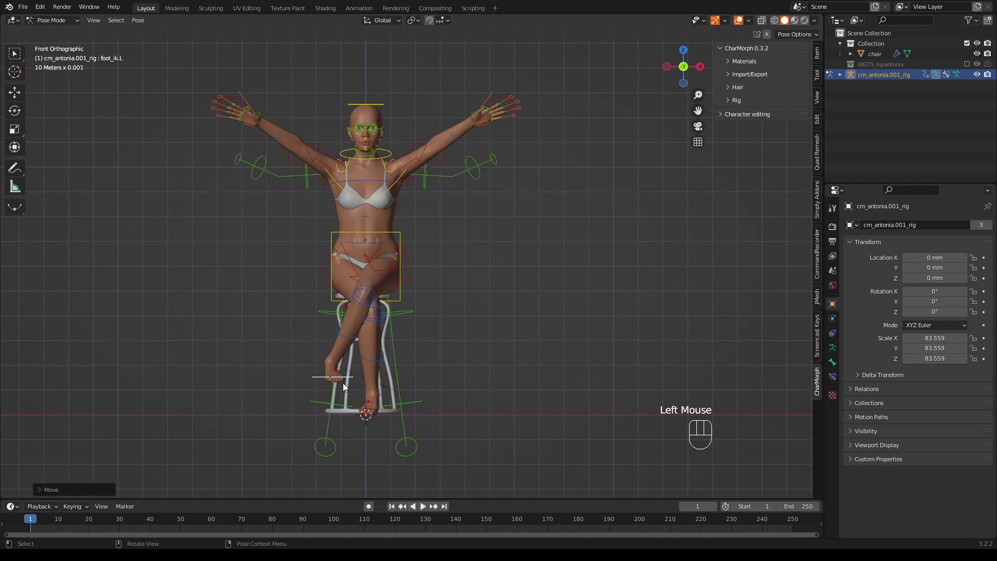
# Step: Rotate the left foot's IK control in the front view to tilt the raised foot in line with the crossed shin
pyautogui.scroll(3, 373, 392)
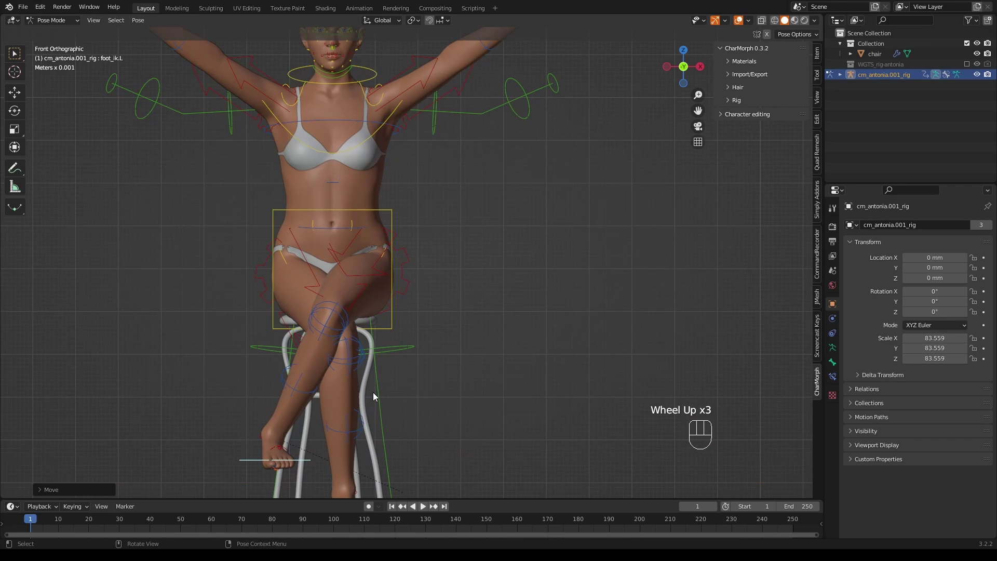
pyautogui.keyDown('shift'); pyautogui.moveTo(373, 391); pyautogui.dragTo(365, 357, button='middle'); pyautogui.keyUp('shift')
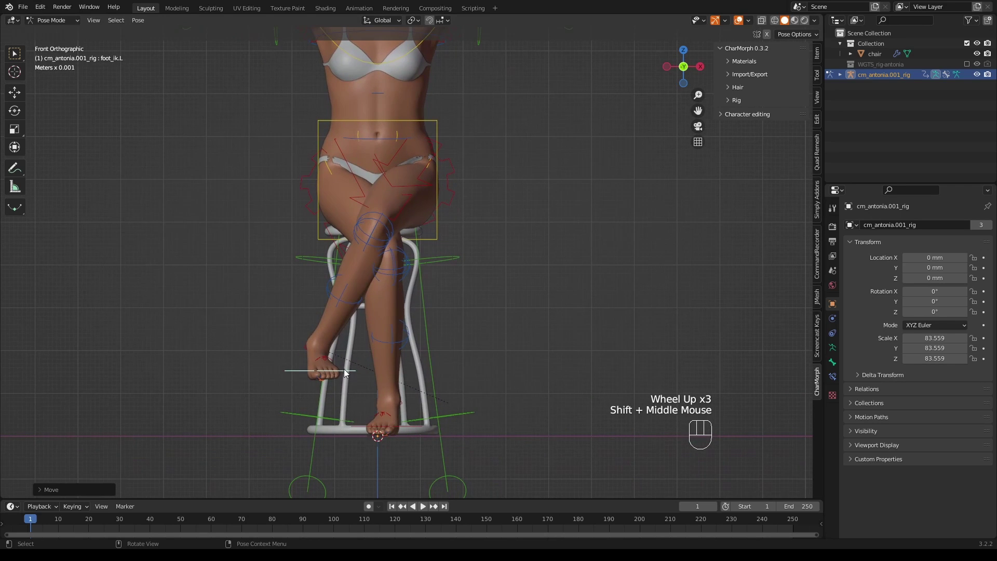
pyautogui.click(347, 371)
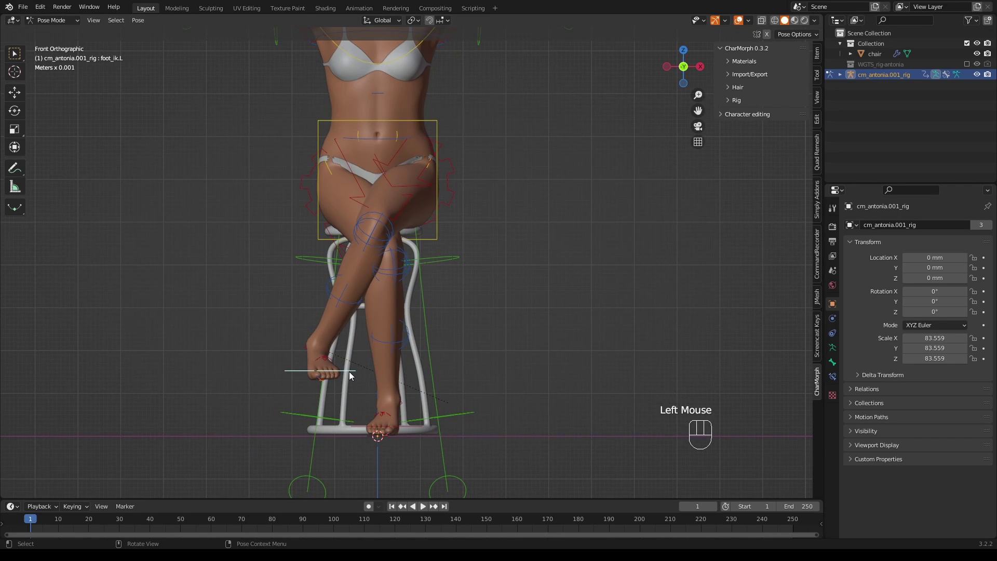
pyautogui.press('r')
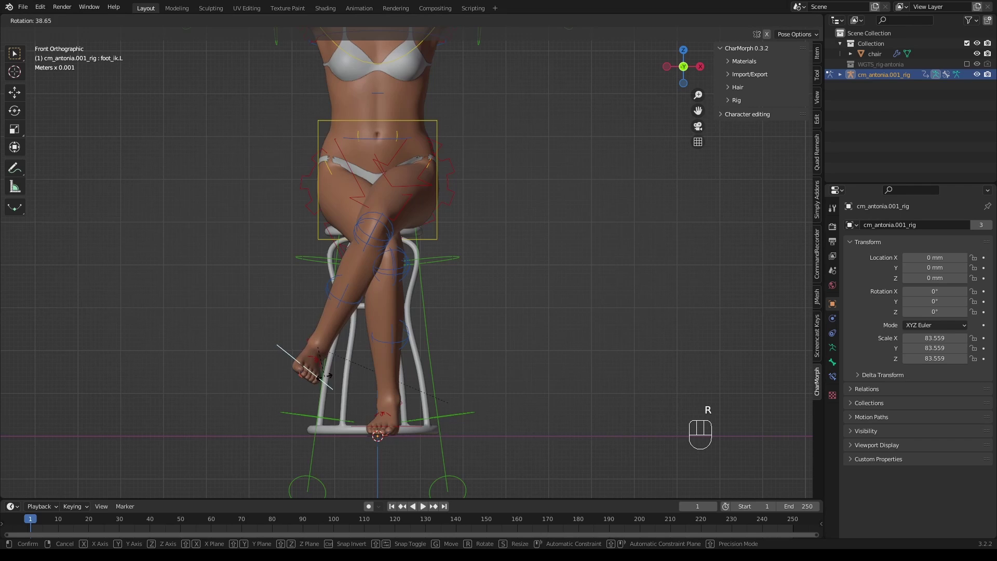
pyautogui.click(354, 374)
# Step: In the left side view, rotate the left foot's IK control so the raised foot's toes point down towards the floor
pyautogui.moveTo(354, 374); pyautogui.dragTo(444, 379, button='middle')
pyautogui.scroll(-3, 597, 402)
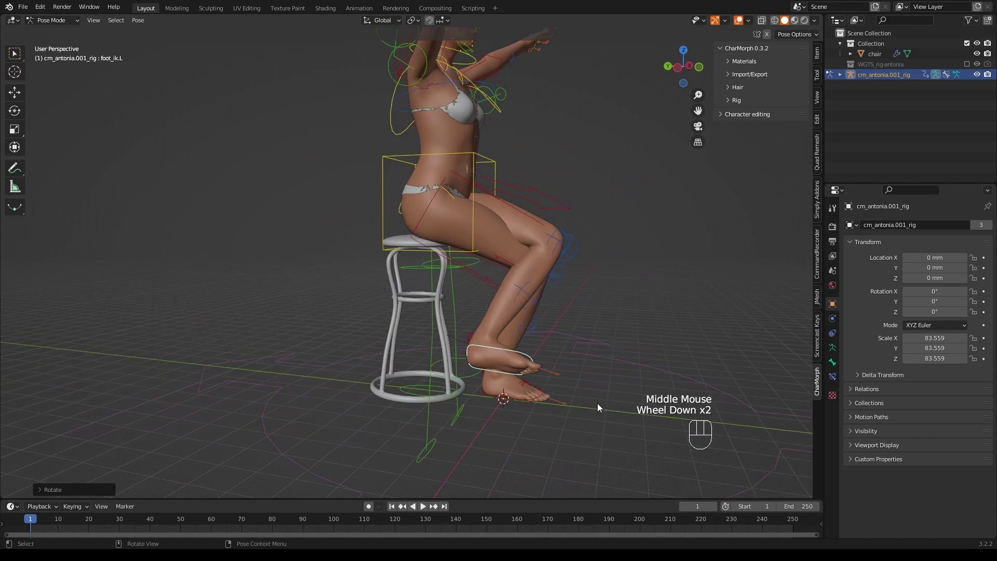
pyautogui.click(678, 72)
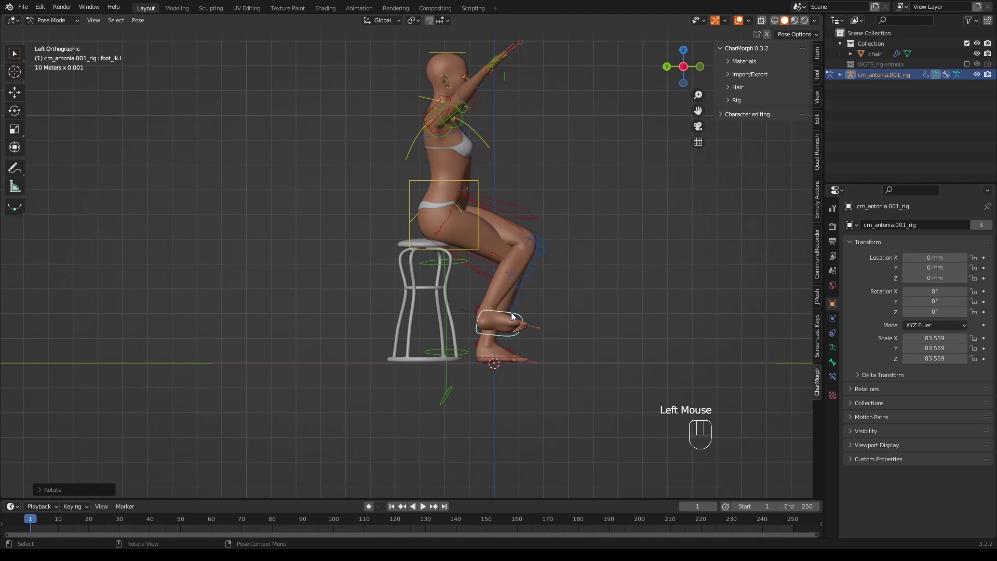
pyautogui.click(514, 317)
pyautogui.click(514, 318)
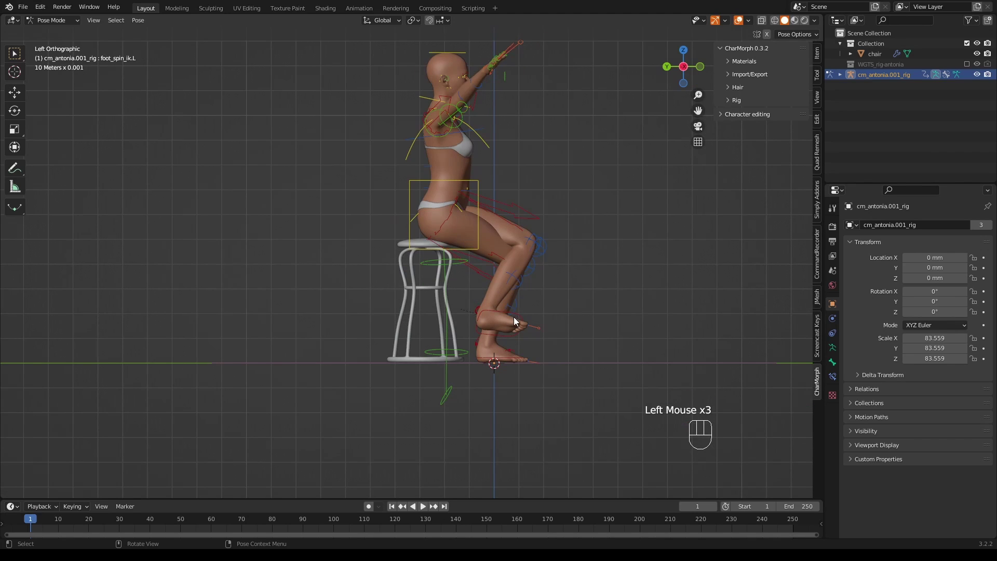
pyautogui.click(517, 318)
pyautogui.press('r')
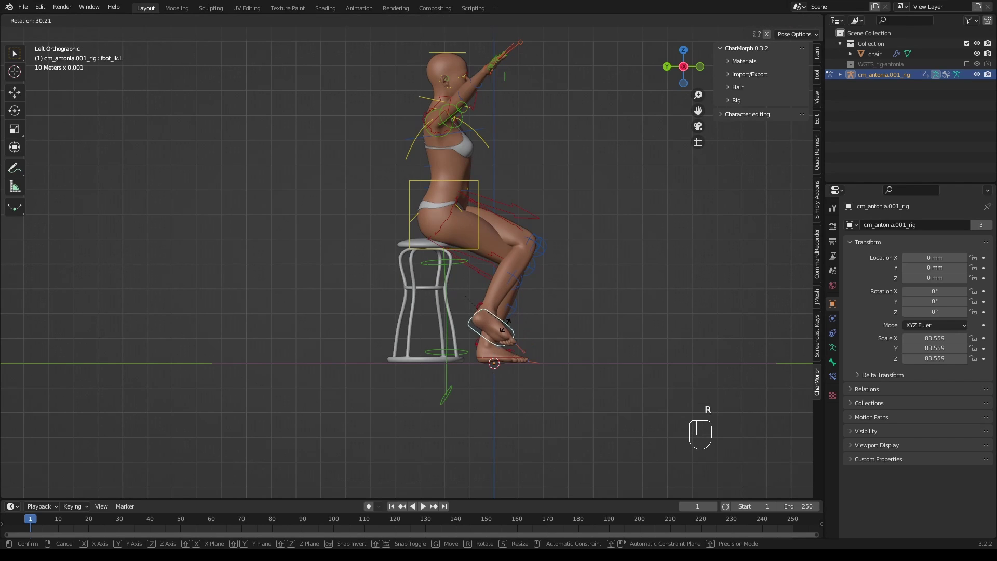
pyautogui.click(504, 326)
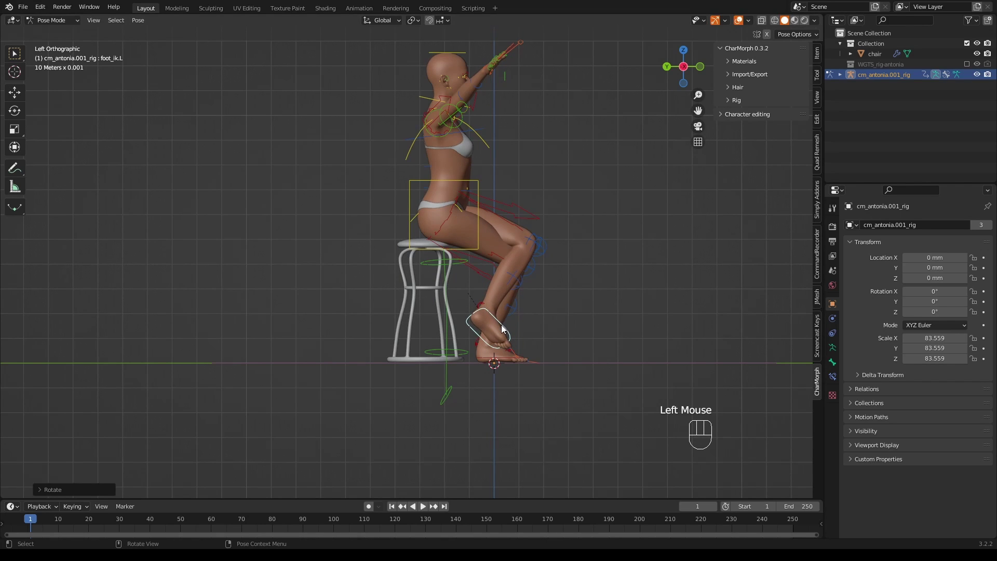
# Step: Move the left foot's IK control forward away from the stool, and bring the right foot's control forward about 9 mm
pyautogui.press('g')
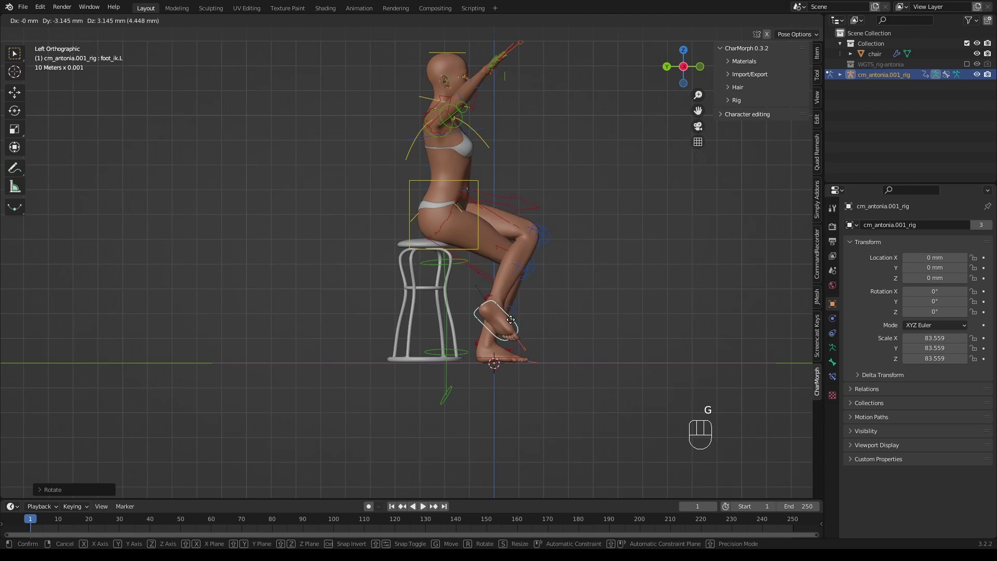
pyautogui.click(512, 362)
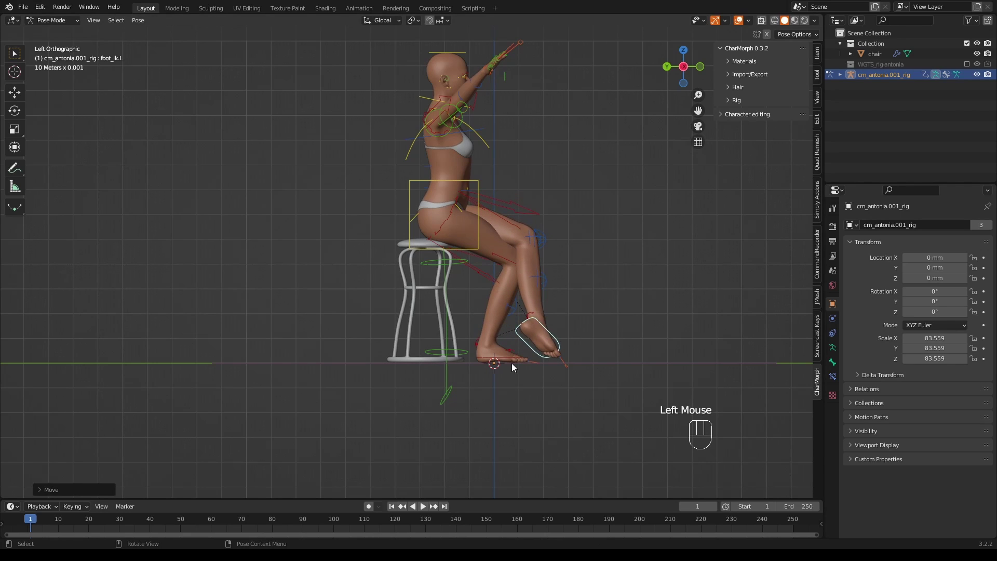
pyautogui.click(507, 358)
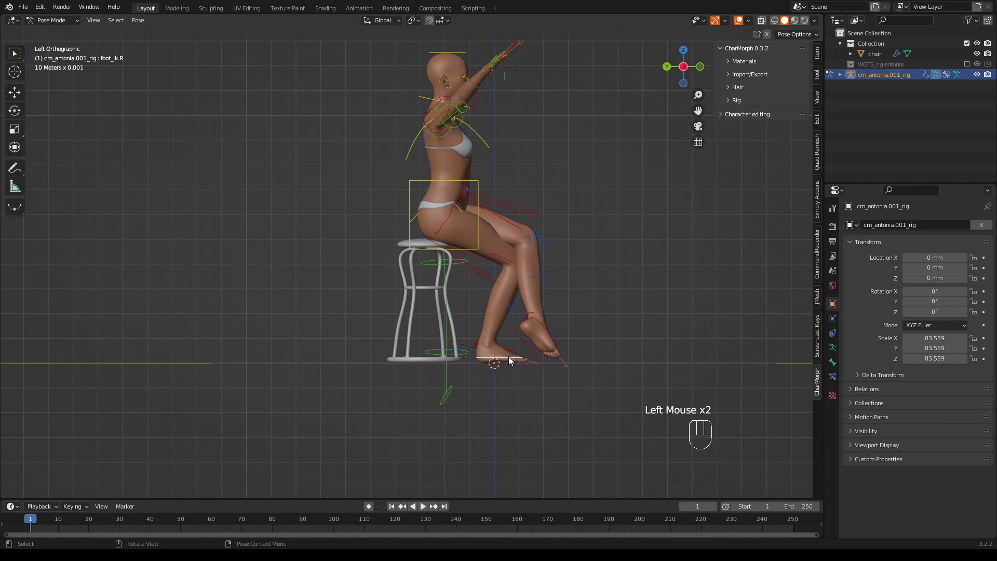
pyautogui.press('g')
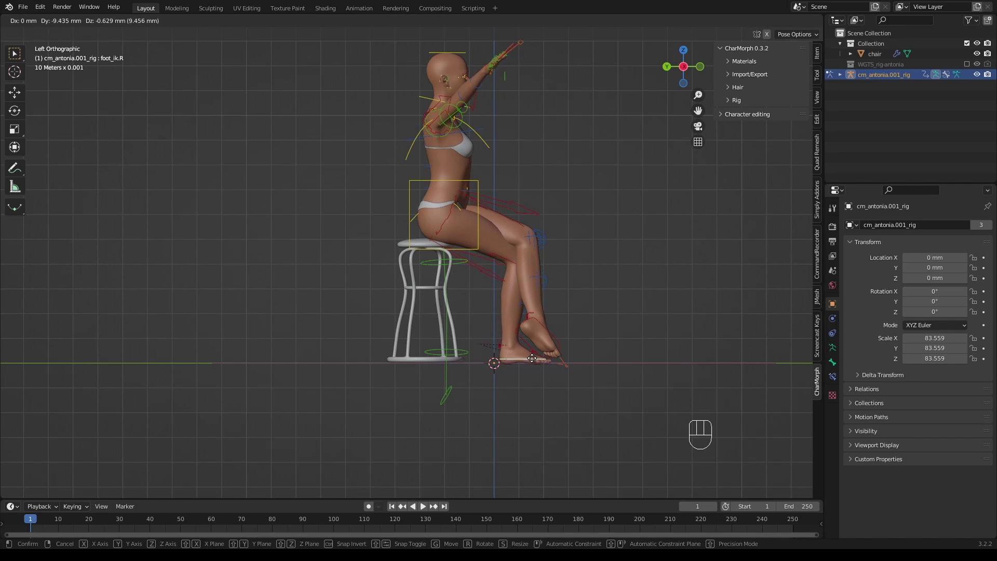
pyautogui.click(528, 363)
# Step: Rotate the hips control about -6° from the front to tilt the pelvis to match the crossed legs
pyautogui.moveTo(600, 344); pyautogui.dragTo(485, 341, button='middle')
pyautogui.scroll(2, 485, 338)
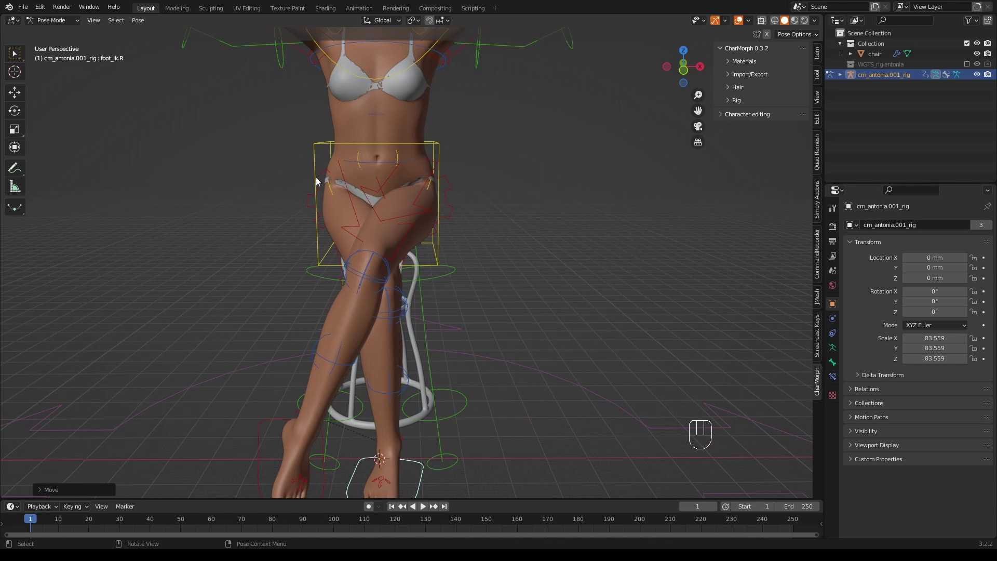
pyautogui.click(332, 189)
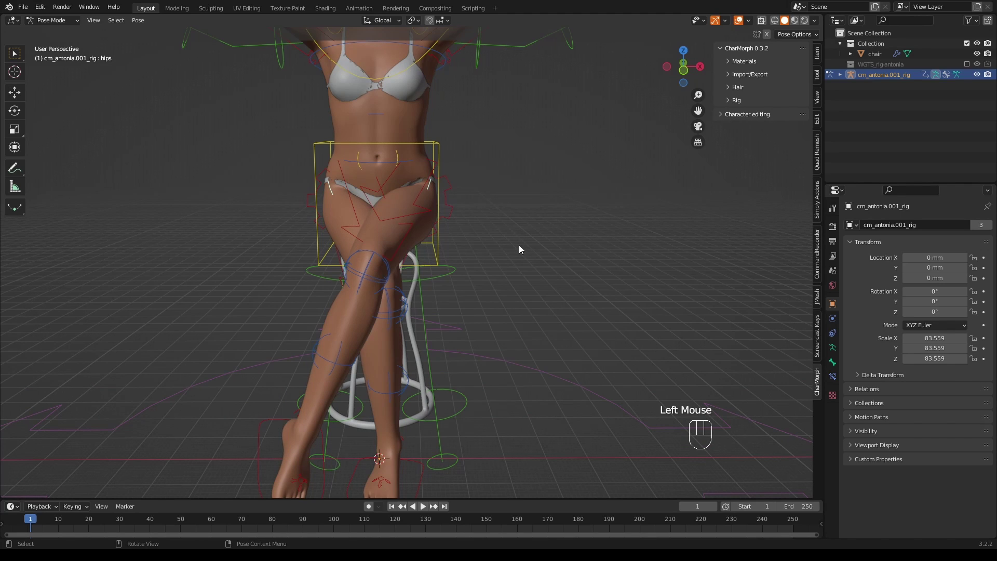
pyautogui.press('r')
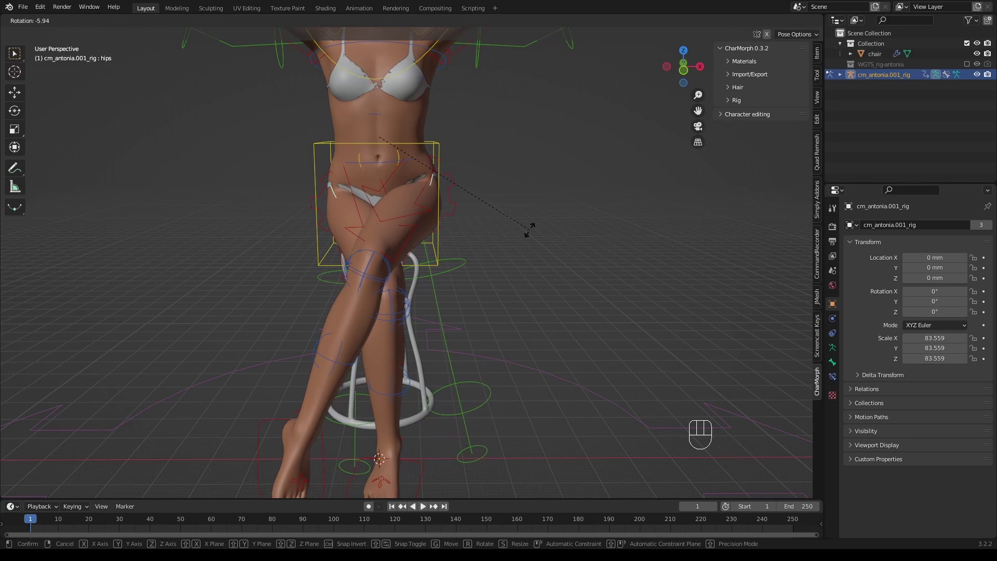
pyautogui.click(528, 233)
# Step: From behind, shift the torso control about 1.5 mm sideways and slightly down to seat the buttocks on the stool
pyautogui.moveTo(527, 233); pyautogui.dragTo(348, 243, button='middle')
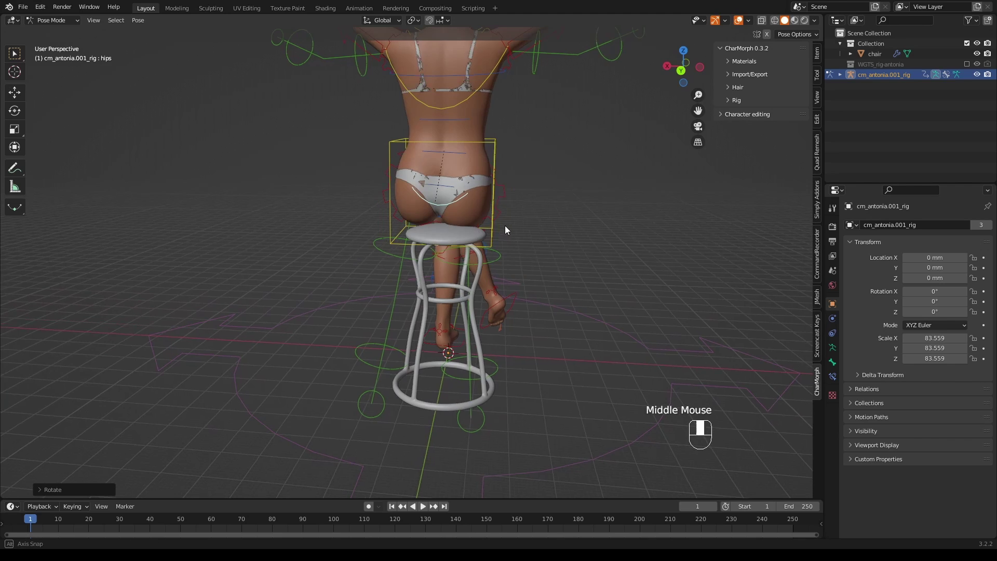
pyautogui.scroll(2, 506, 223)
pyautogui.click(507, 212)
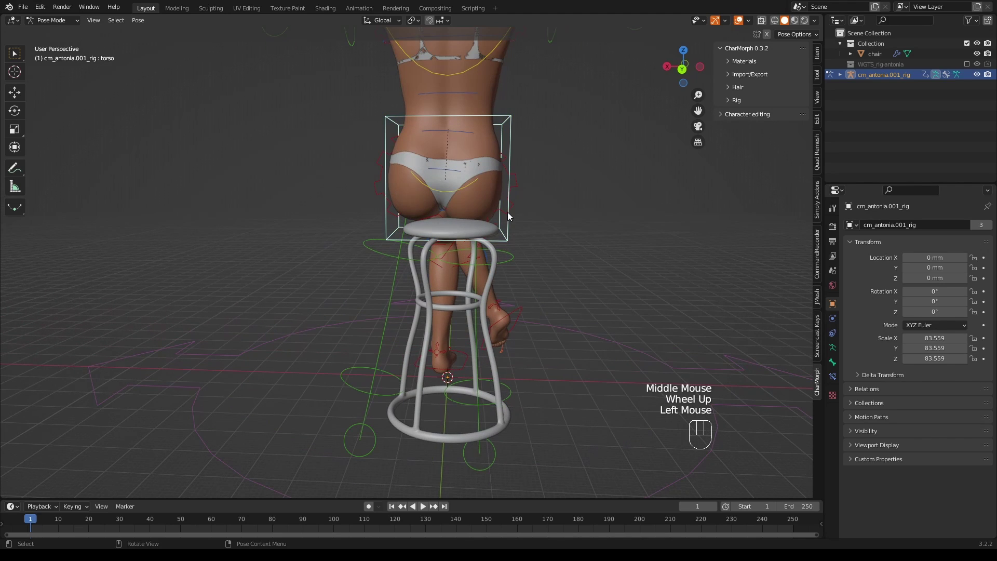
pyautogui.press('g')
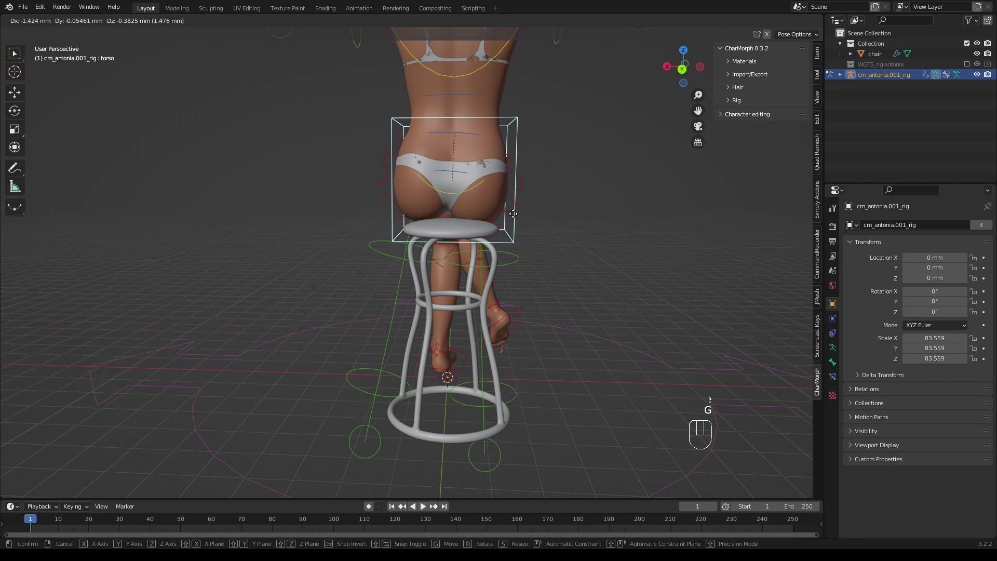
pyautogui.click(513, 214)
# Step: Raise the left foot's IK control about 1.5 mm to adjust the crossed leg
pyautogui.moveTo(513, 215); pyautogui.dragTo(645, 278, button='middle')
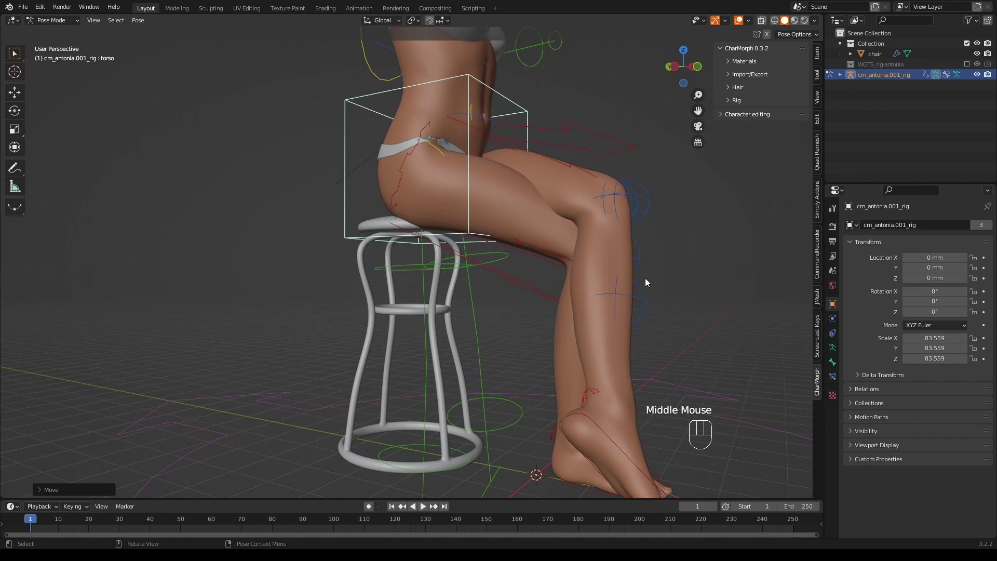
pyautogui.click(600, 430)
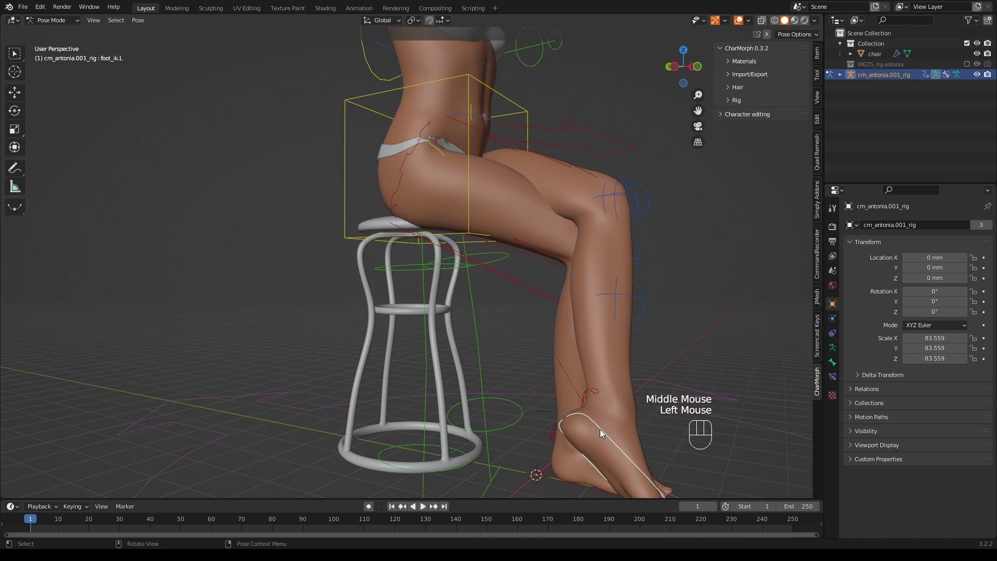
pyautogui.press('g')
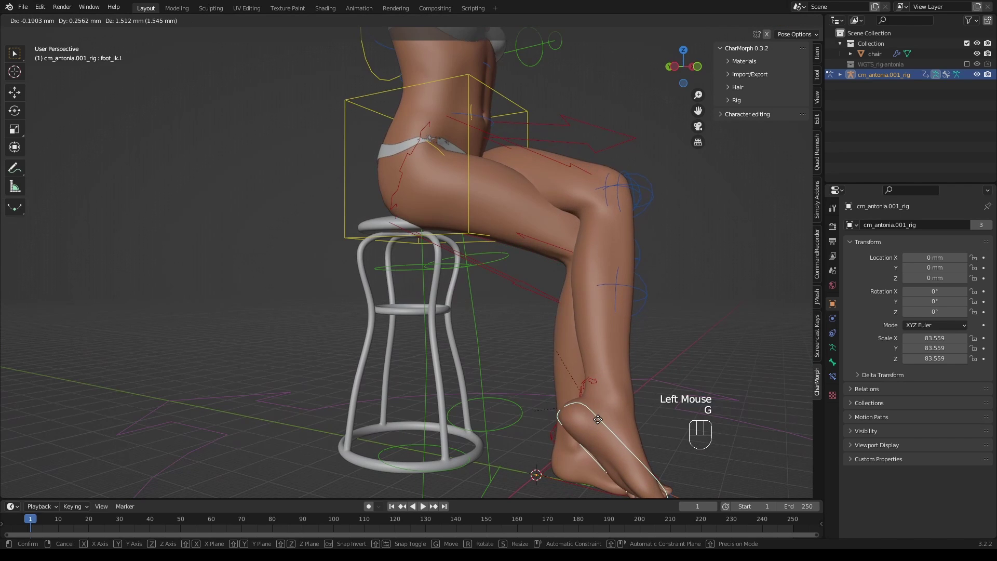
pyautogui.click(598, 419)
# Step: Lower the left hand's IK control about 78 mm so the arm hangs beside the left hip
pyautogui.moveTo(641, 345); pyautogui.dragTo(578, 370, button='middle')
pyautogui.scroll(-1, 579, 371)
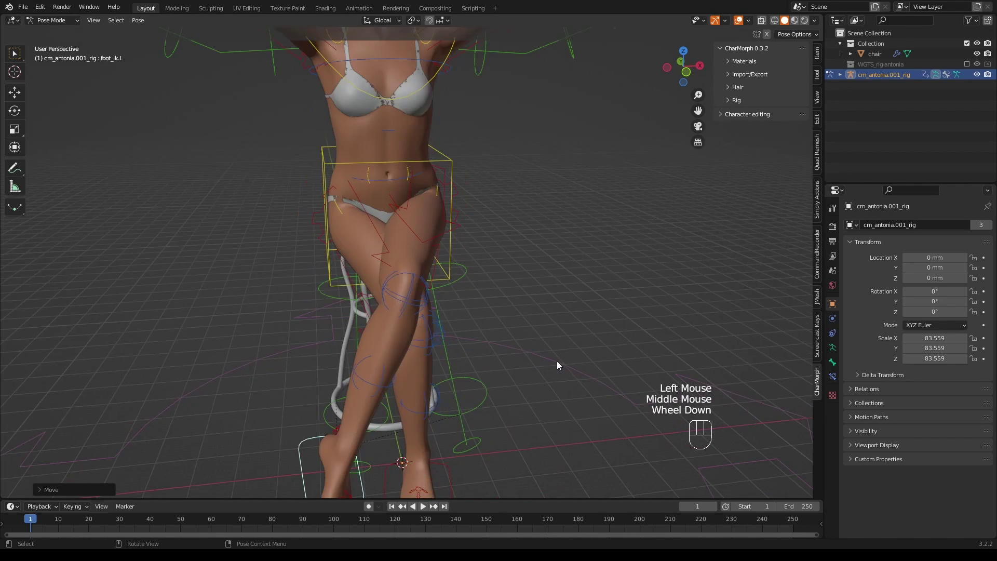
pyautogui.scroll(-2, 556, 365)
pyautogui.moveTo(544, 304); pyautogui.dragTo(519, 300, button='middle')
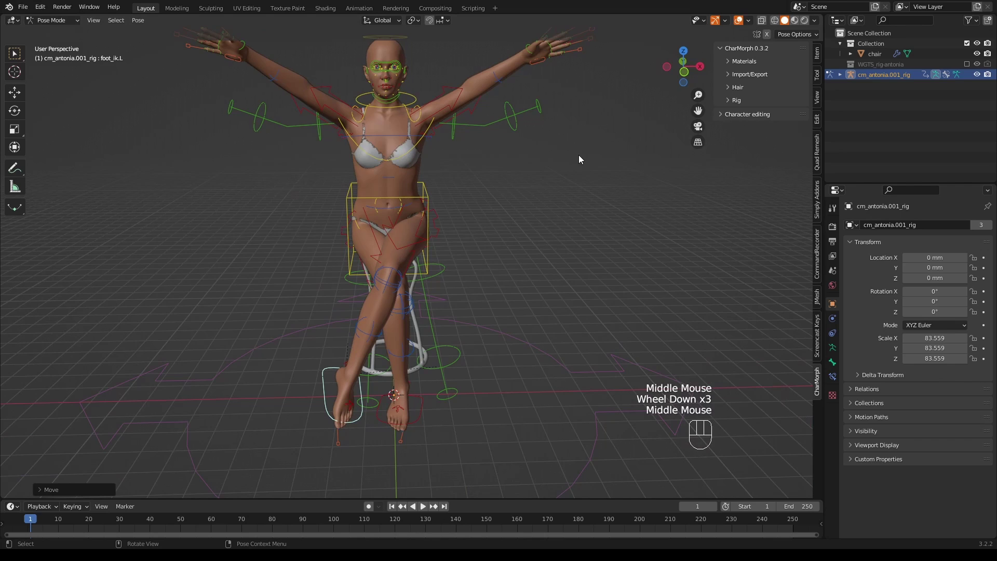
pyautogui.moveTo(602, 179); pyautogui.dragTo(609, 180, button='middle')
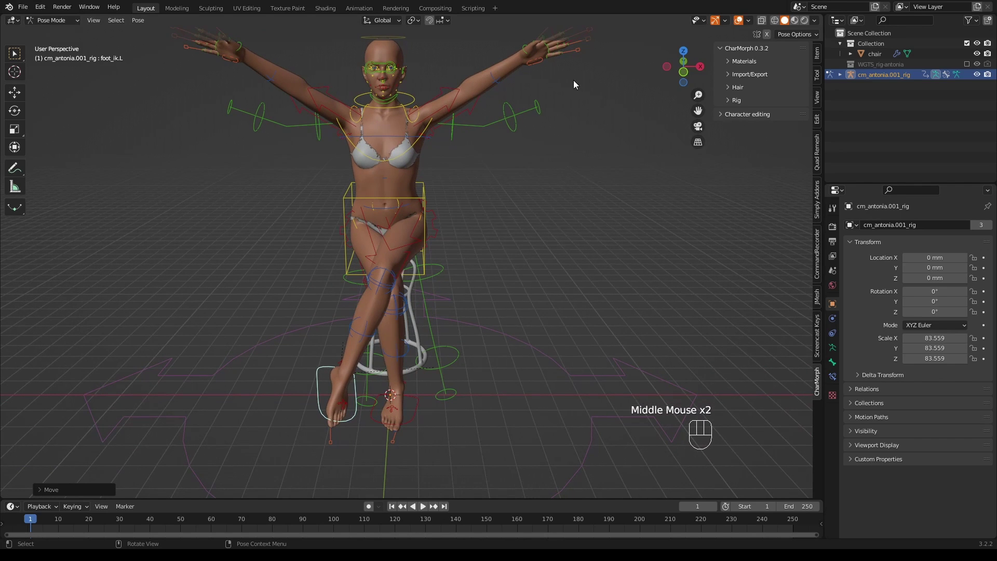
pyautogui.keyDown('shift'); pyautogui.moveTo(576, 127); pyautogui.dragTo(576, 176, button='middle'); pyautogui.keyUp('shift')
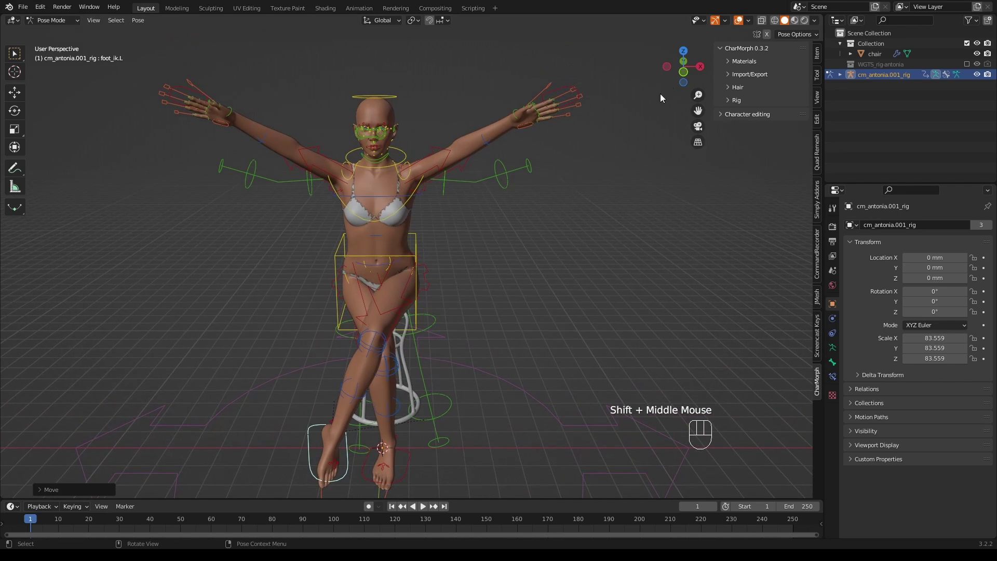
pyautogui.click(686, 79)
pyautogui.scroll(2, 686, 79)
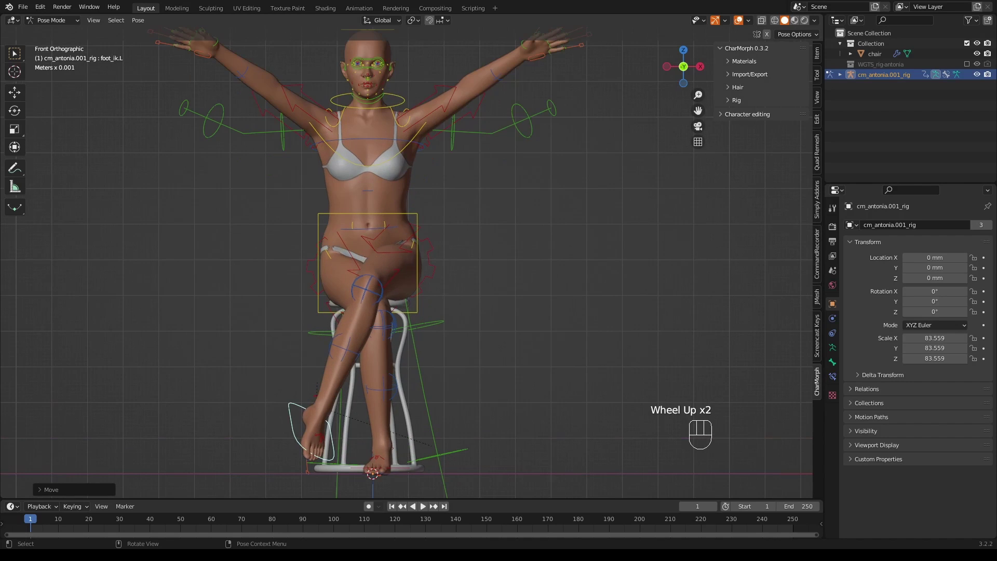
pyautogui.moveTo(519, 317); pyautogui.dragTo(507, 359, button='middle')
pyautogui.click(576, 45)
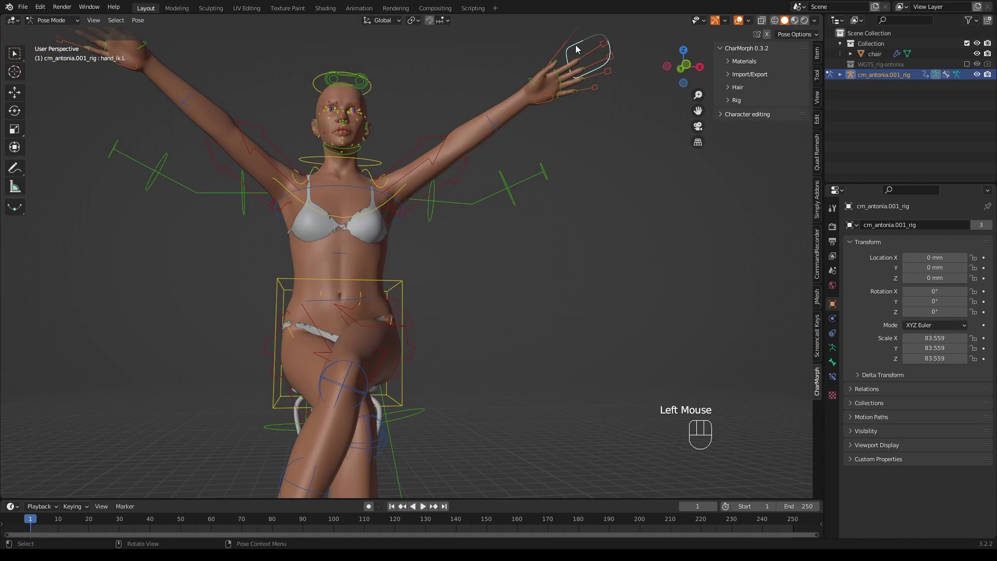
pyautogui.press('g')
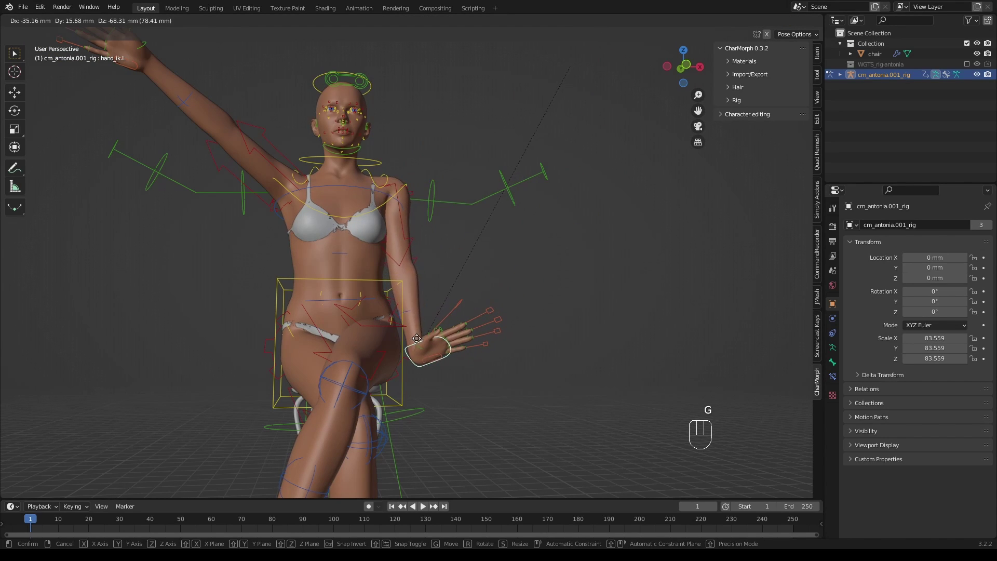
pyautogui.click(410, 350)
# Step: Lower the right hand's IK control about 75 mm so the right arm comes down beside the hip
pyautogui.moveTo(113, 77); pyautogui.dragTo(187, 122, button='middle')
pyautogui.scroll(-2, 192, 130)
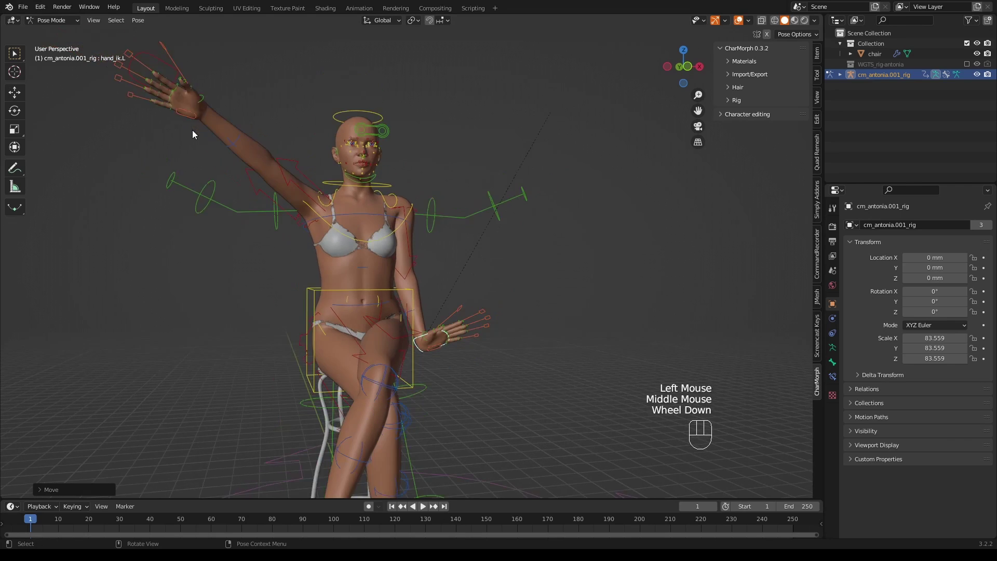
pyautogui.click(204, 101)
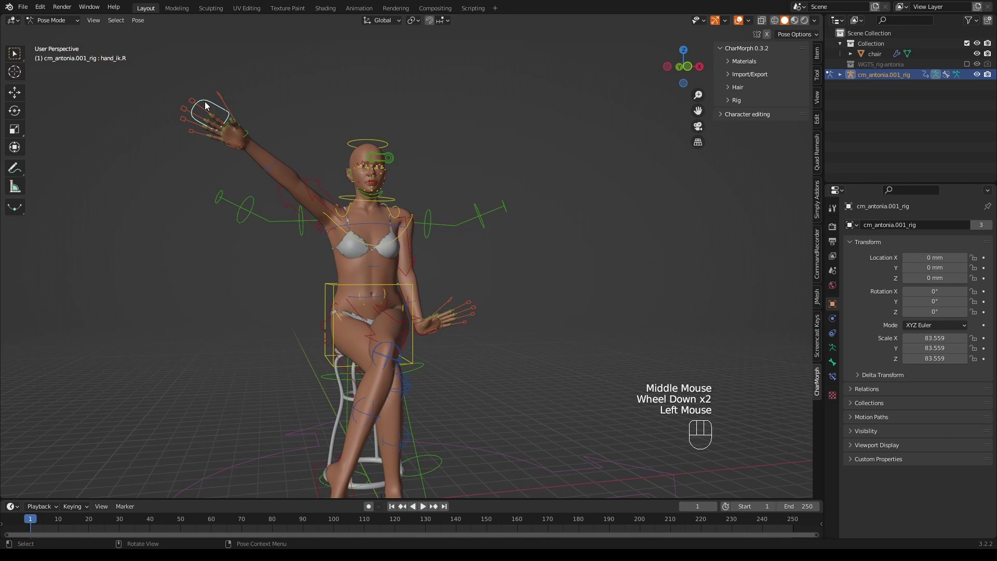
pyautogui.press('g')
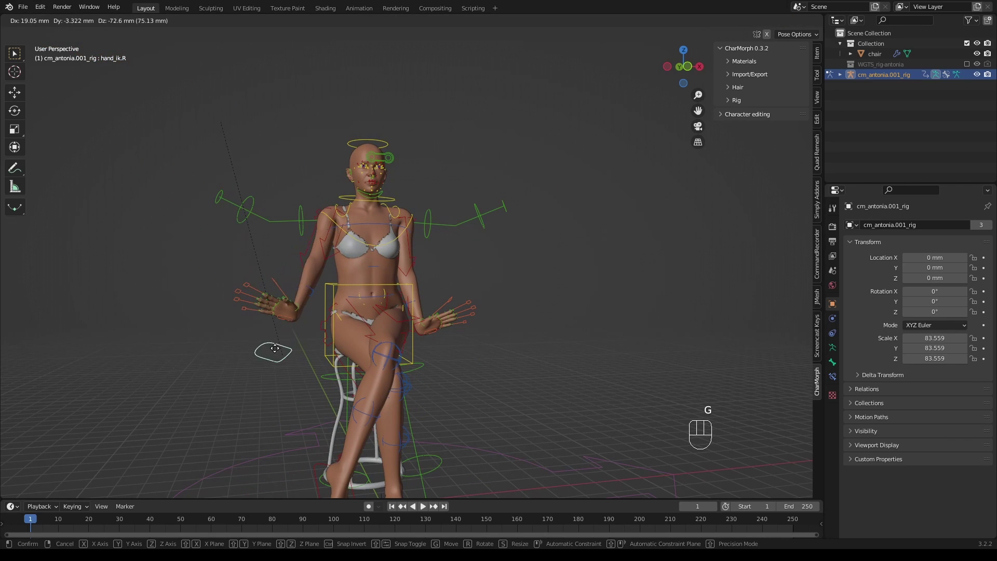
pyautogui.click(291, 370)
# Step: From a low side view, rotate the left hand's IK control about -81° to point the fingers along the thigh
pyautogui.moveTo(369, 369); pyautogui.dragTo(449, 267, button='middle')
pyautogui.moveTo(525, 338); pyautogui.dragTo(260, 273, button='middle')
pyautogui.scroll(4, 362, 339)
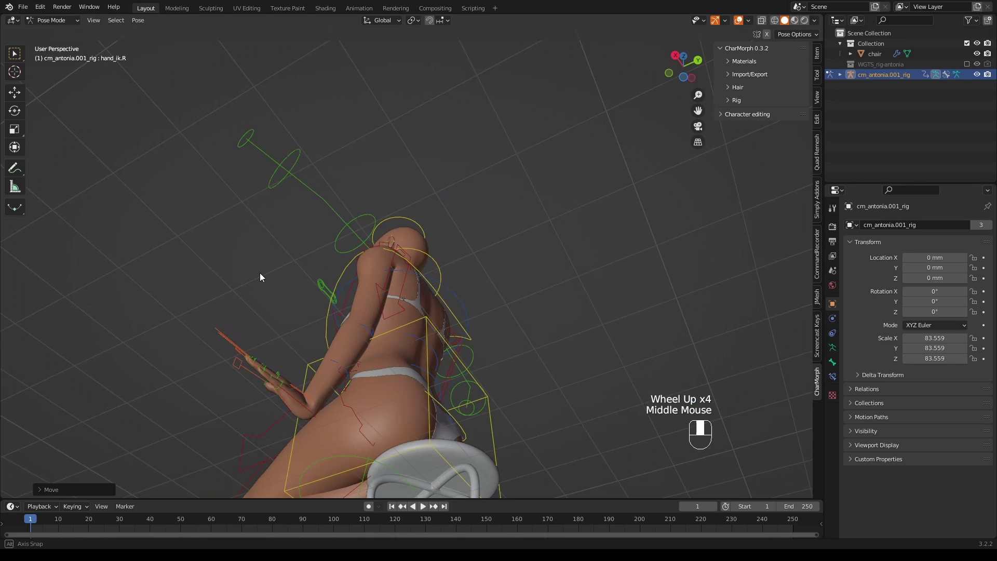
pyautogui.click(291, 400)
pyautogui.click(295, 398)
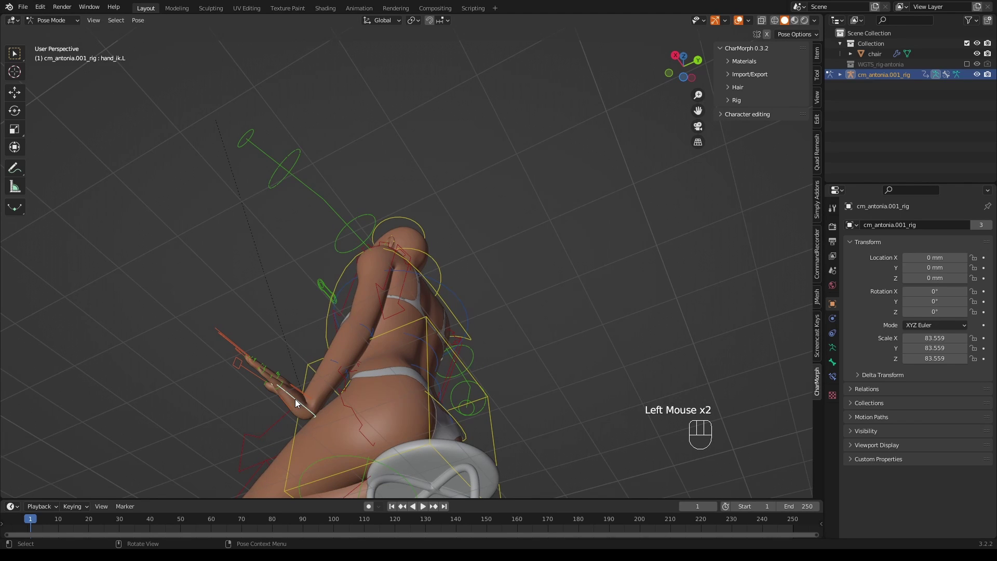
pyautogui.press('r')
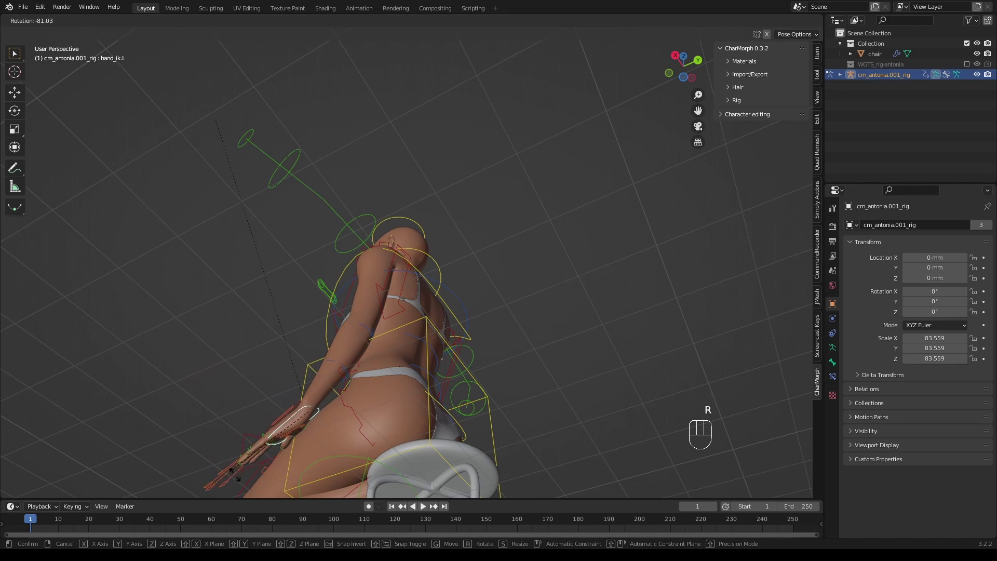
pyautogui.click(245, 482)
# Step: Move the left hand's IK control about 12 mm inward and up onto the left thigh
pyautogui.moveTo(245, 481); pyautogui.dragTo(432, 50, button='middle')
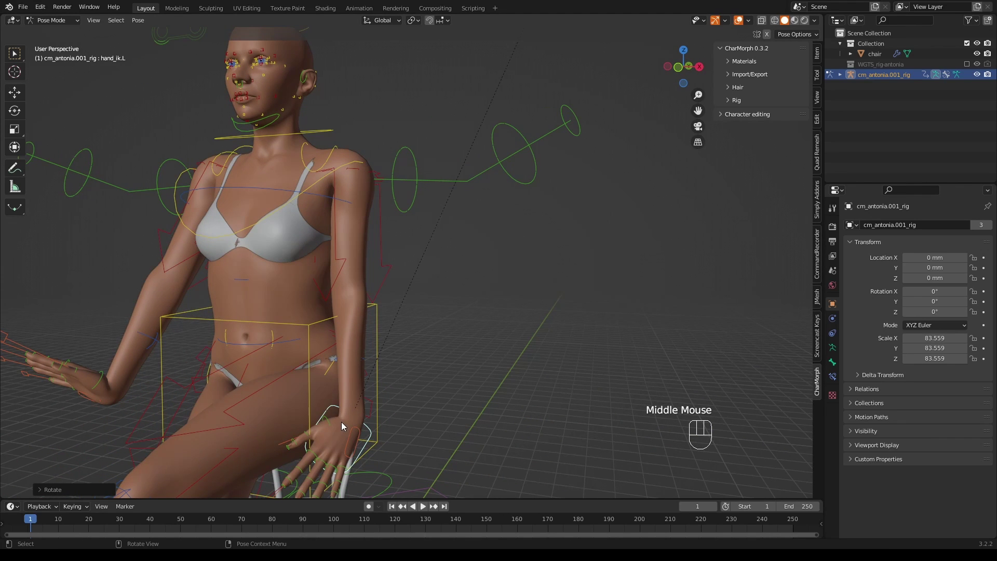
pyautogui.press('g')
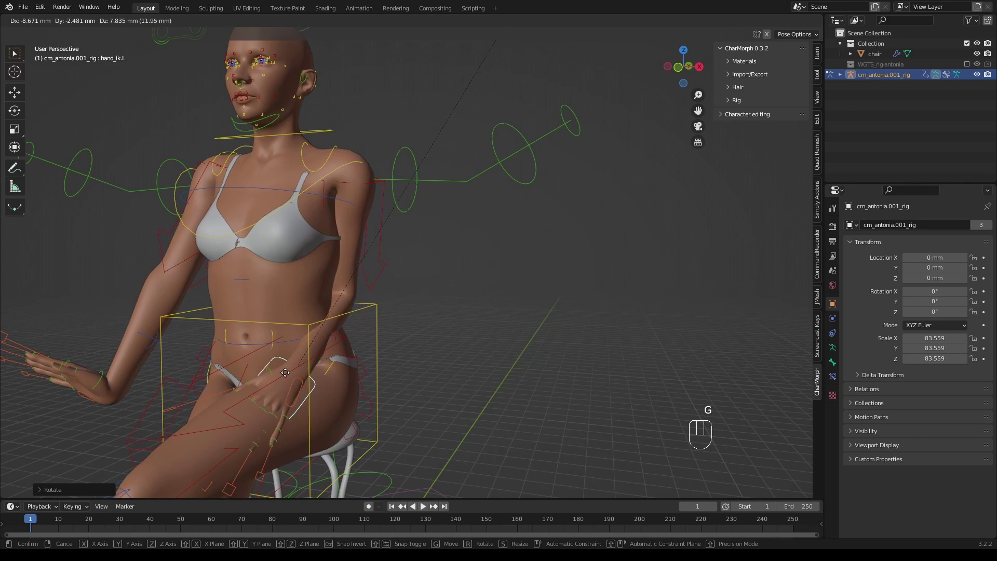
pyautogui.click(285, 374)
# Step: From the side, rotate the left hand's IK control to lift the fingers out of the thigh
pyautogui.moveTo(286, 374); pyautogui.dragTo(254, 365, button='middle')
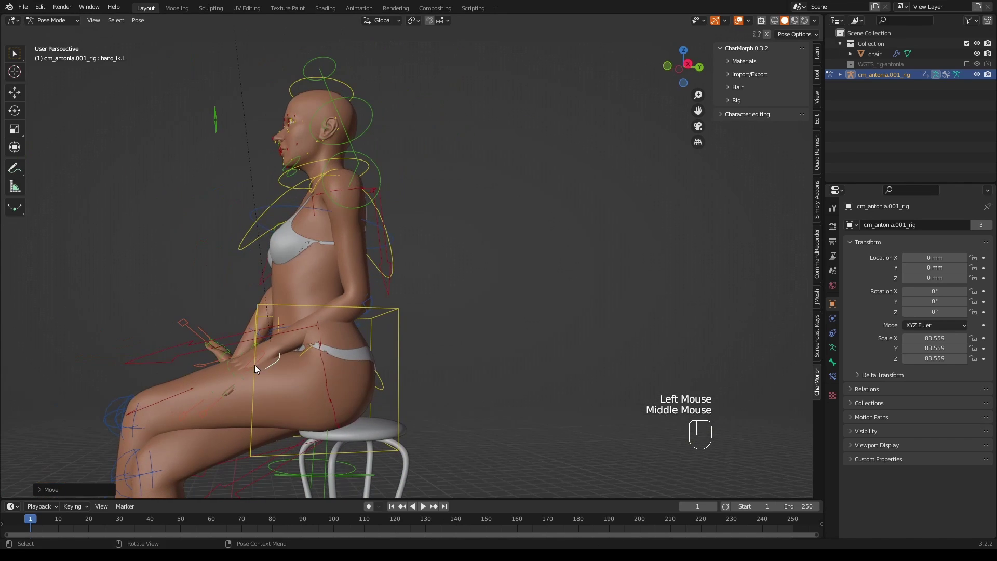
pyautogui.click(254, 364)
pyautogui.press('g')
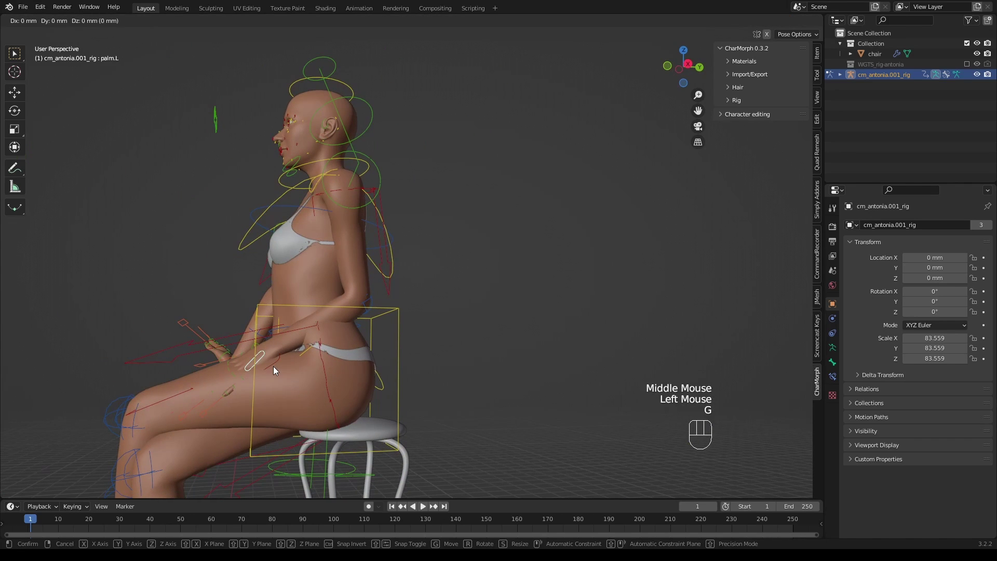
pyautogui.click(273, 364)
pyautogui.click(275, 362)
pyautogui.press('r')
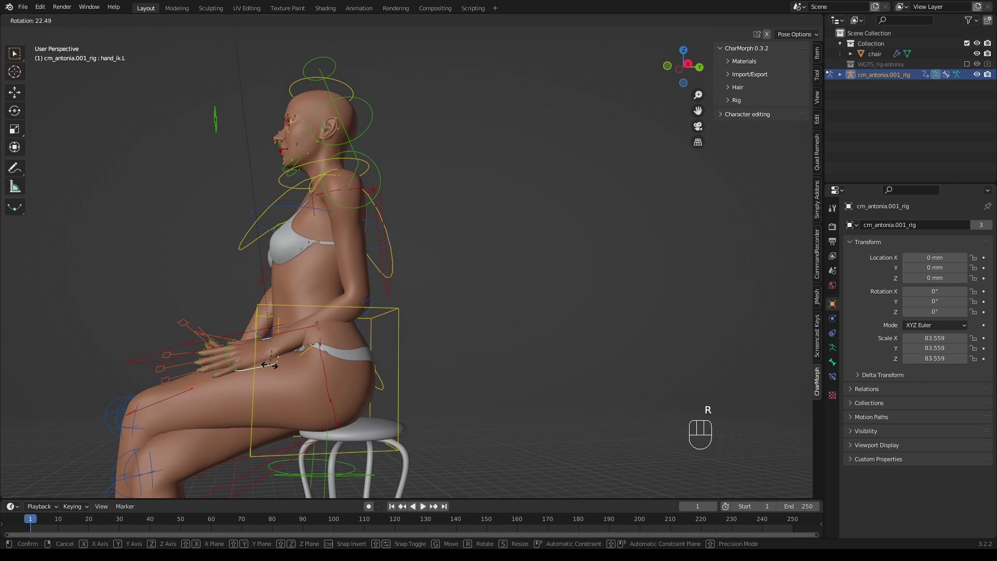
pyautogui.click(289, 360)
# Step: From the front, rotate the left hand's IK control further so the palm lies flat on the thigh
pyautogui.moveTo(288, 360); pyautogui.dragTo(527, 363, button='middle')
pyautogui.press('r')
pyautogui.click(544, 408)
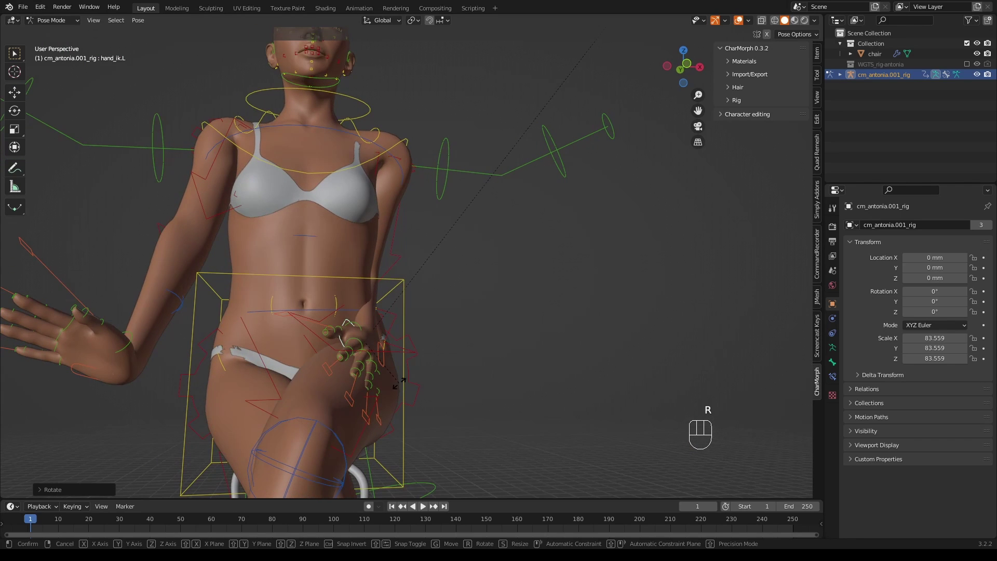
pyautogui.press('r')
pyautogui.click(444, 386)
pyautogui.moveTo(444, 386); pyautogui.dragTo(429, 277, button='middle')
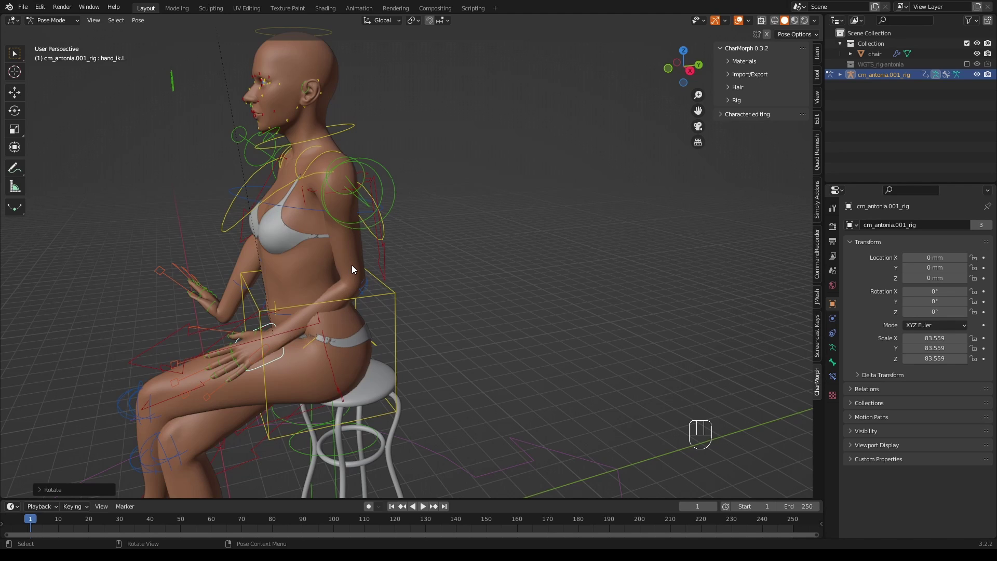
# Step: Toggle the Arm.L (FK) and Arm.L (Tweak) rig layers off and on to identify the left arm's controls
pyautogui.moveTo(348, 263); pyautogui.dragTo(500, 223, button='middle')
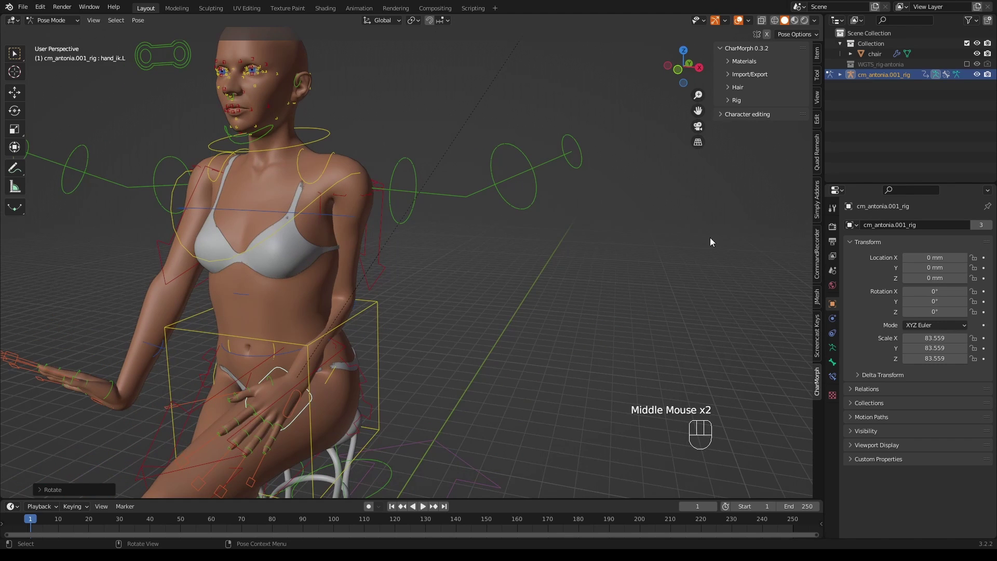
pyautogui.click(816, 55)
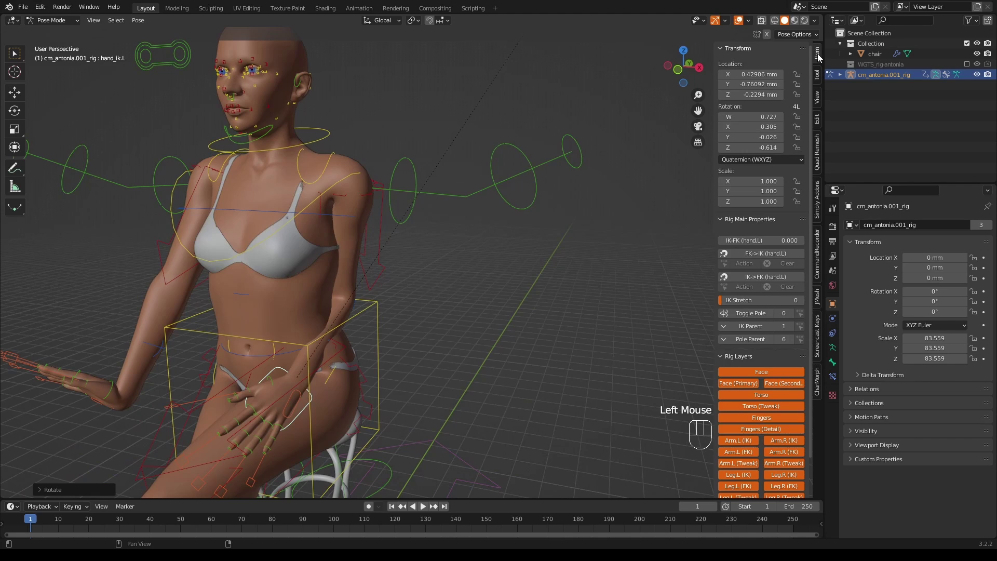
pyautogui.scroll(-2, 668, 239)
pyautogui.scroll(1, 675, 250)
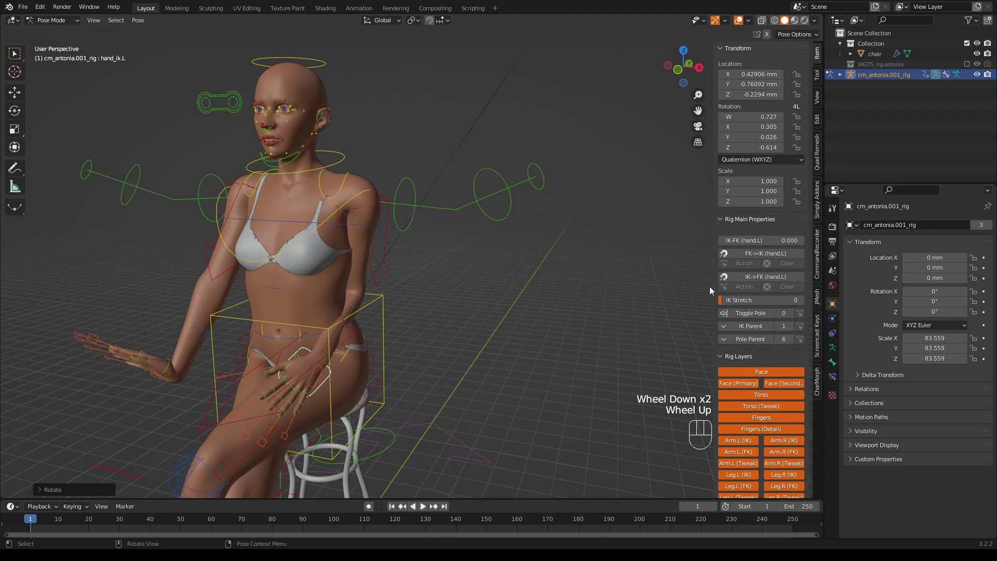
pyautogui.scroll(-3, 778, 319)
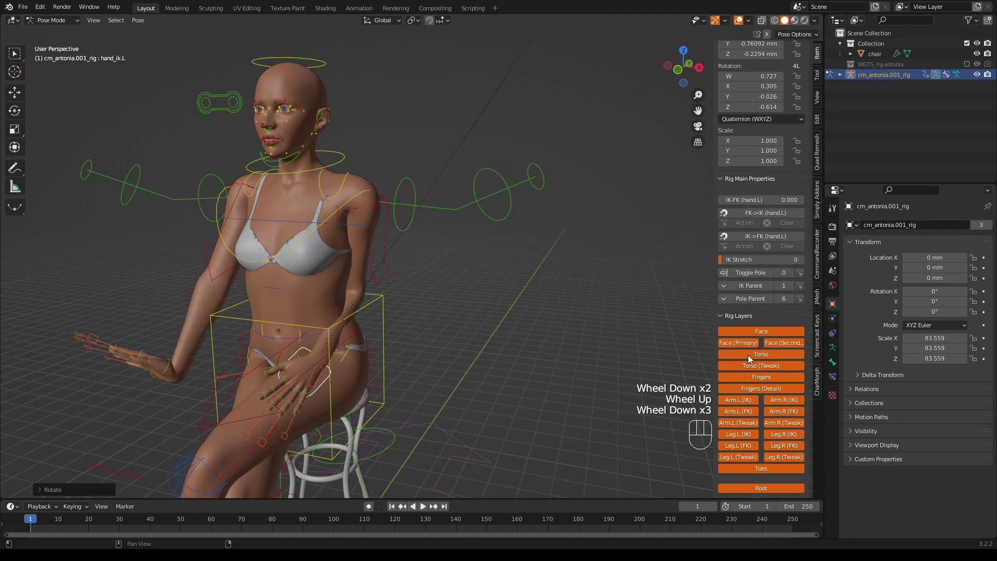
pyautogui.click(734, 412)
pyautogui.click(734, 413)
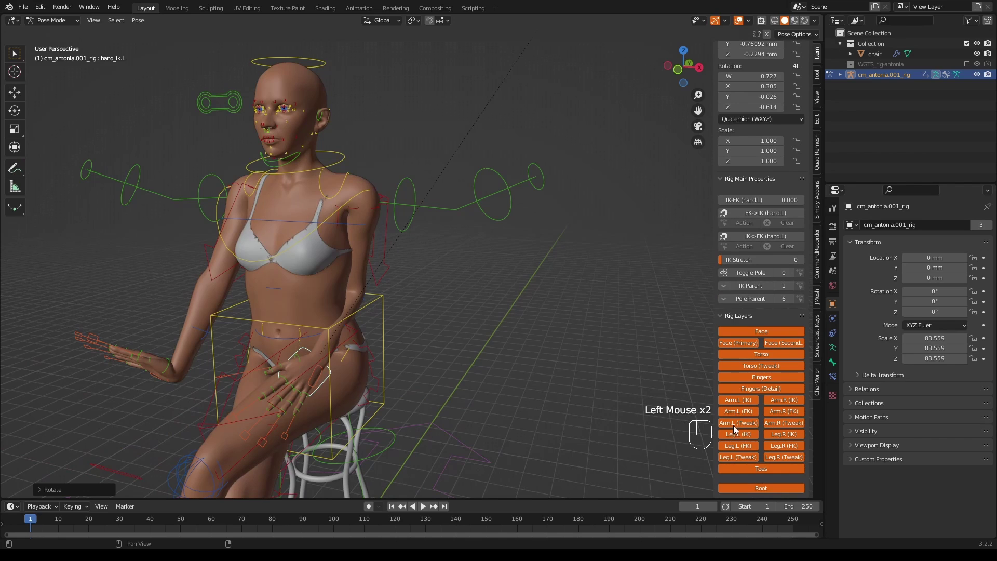
pyautogui.click(734, 426)
pyautogui.click(734, 425)
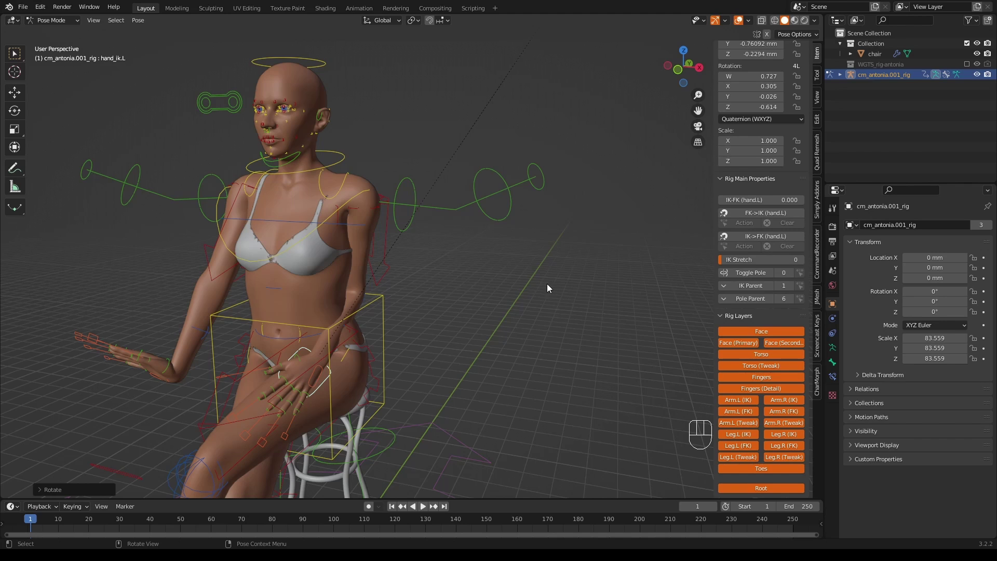
# Step: Snap the left arm's FK controls to its IK pose and set IK-FK (hand.L) to 1.000
pyautogui.moveTo(546, 284); pyautogui.dragTo(564, 286, button='middle')
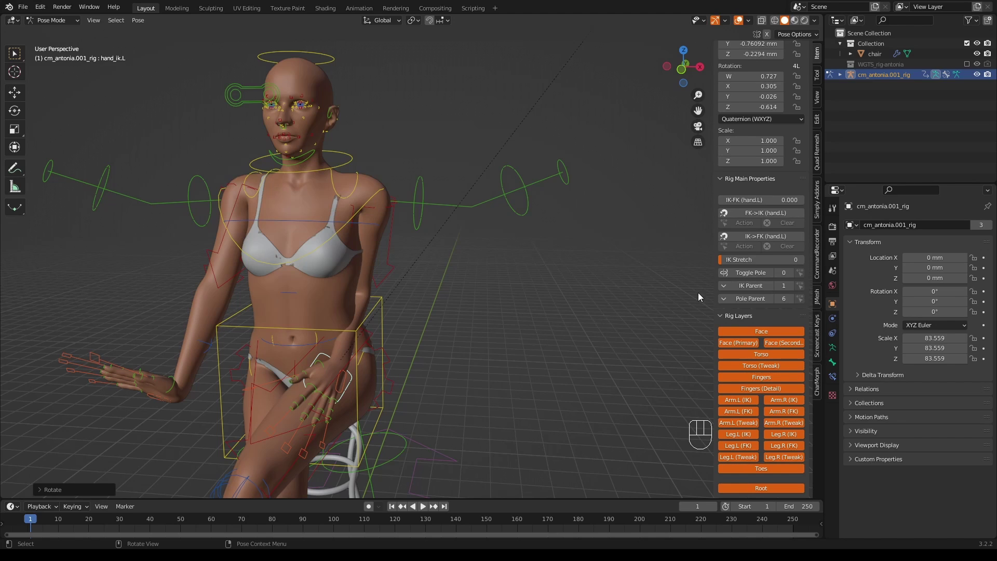
pyautogui.click(755, 216)
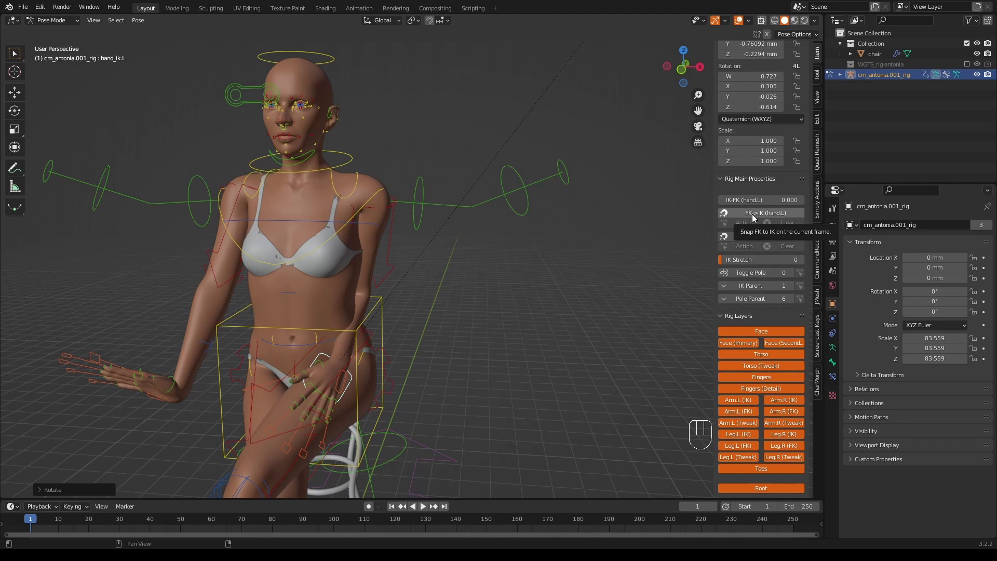
pyautogui.click(753, 217)
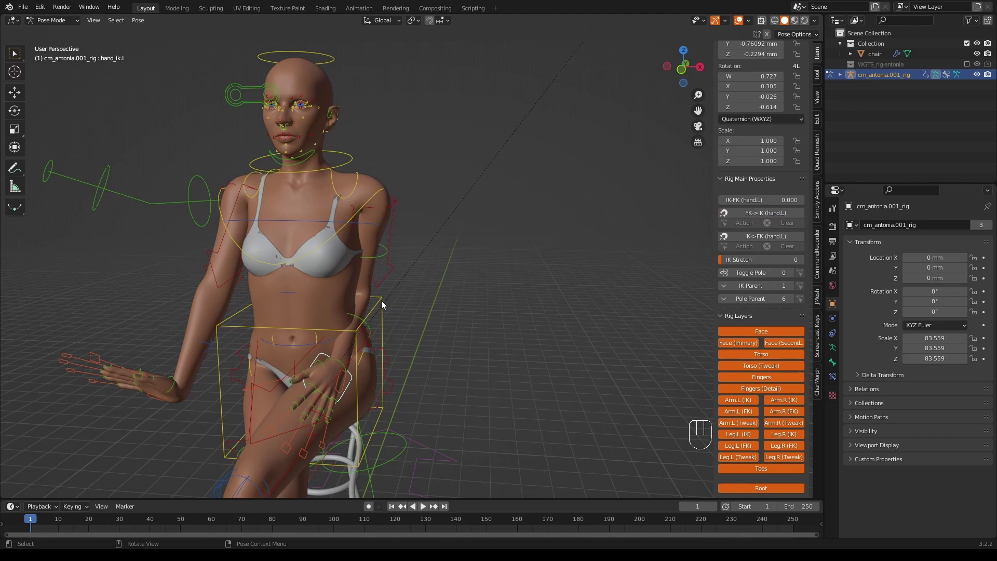
pyautogui.middleClick(427, 297)
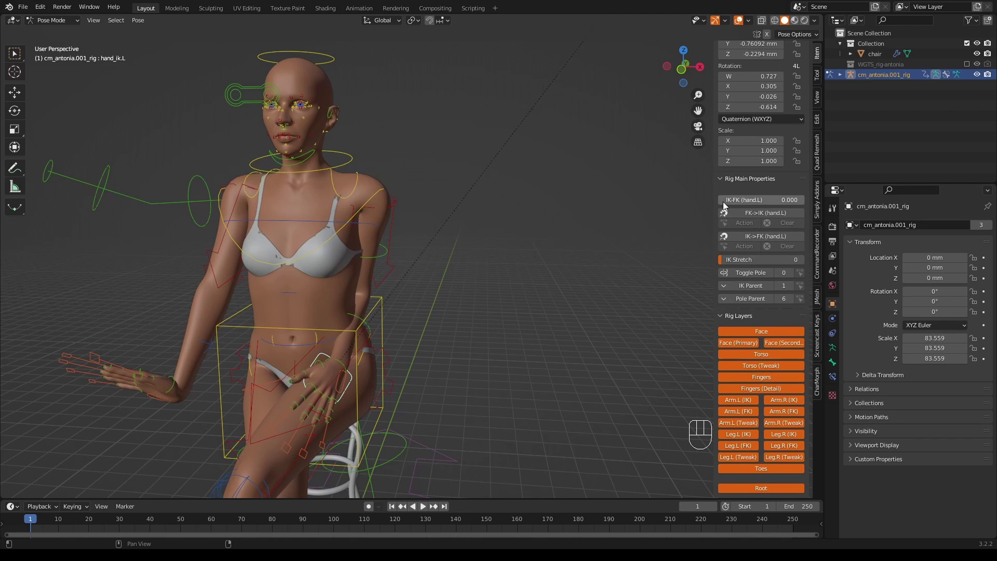
pyautogui.moveTo(726, 204); pyautogui.dragTo(804, 204)
# Step: Rotate the left upper arm's FK control outward from the torso, and rotate the forearm's FK control inward to bring the hand over the thigh
pyautogui.moveTo(557, 342); pyautogui.dragTo(440, 290, button='middle')
pyautogui.click(386, 257)
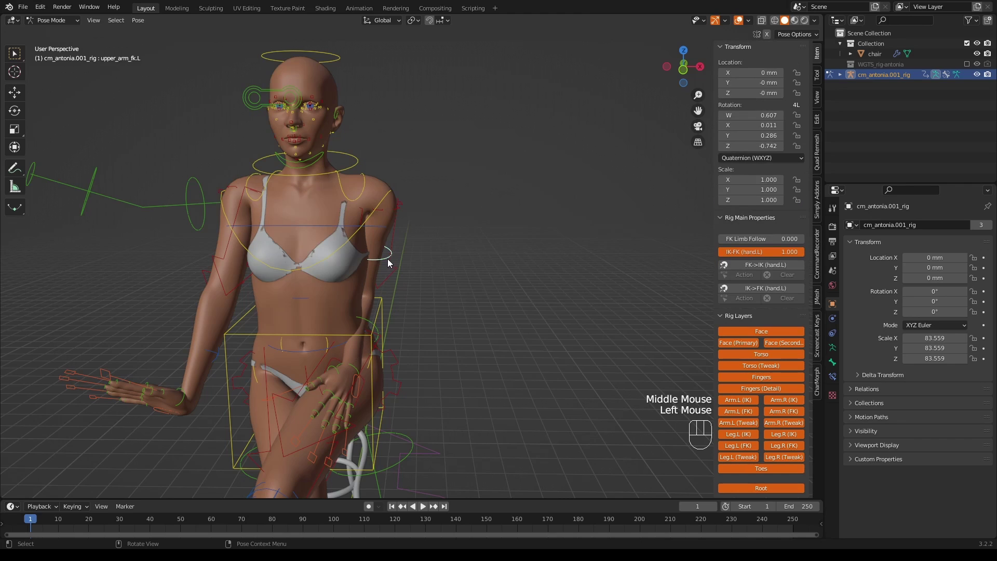
pyautogui.press('r')
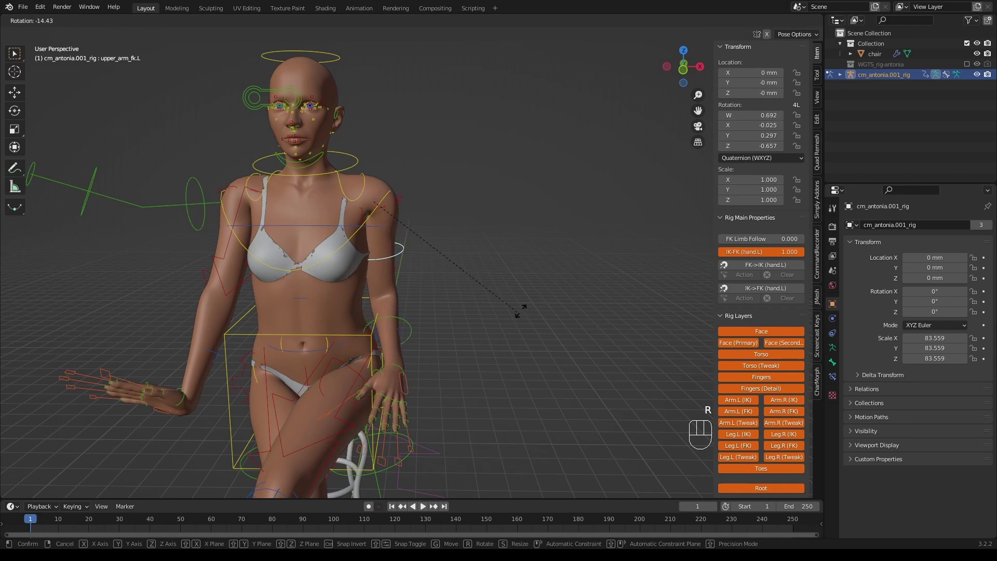
pyautogui.click(550, 305)
pyautogui.click(423, 323)
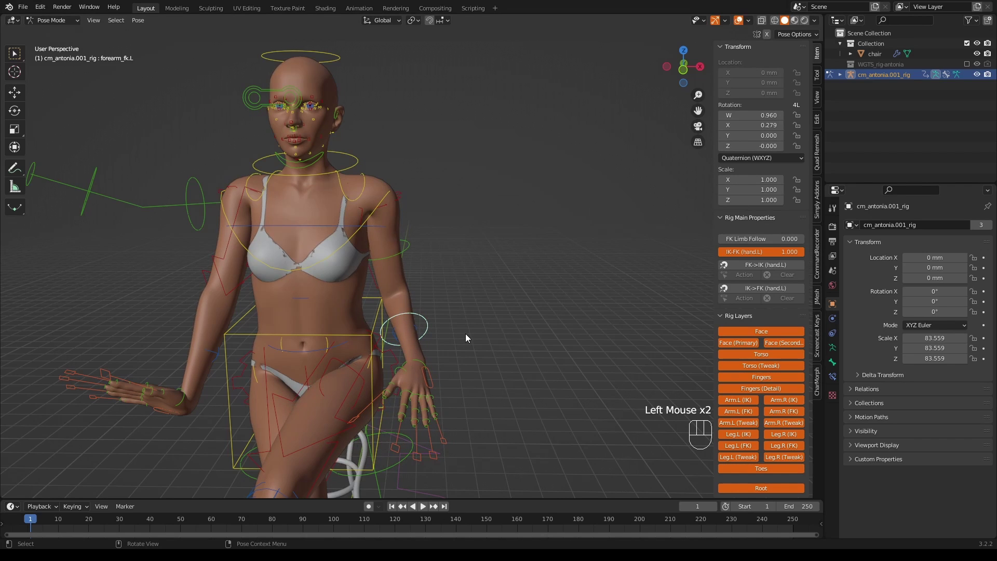
pyautogui.press('r')
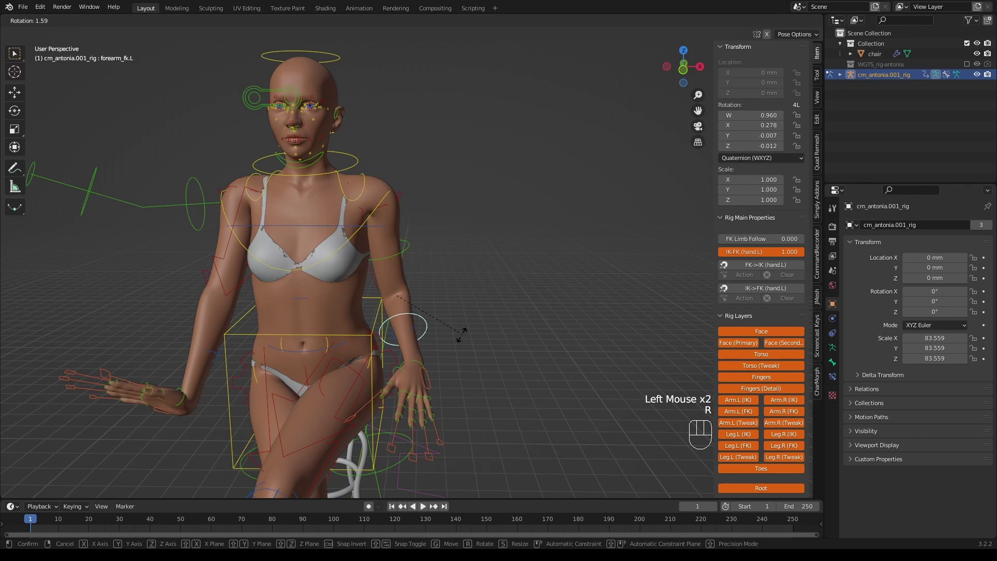
pyautogui.click(419, 341)
# Step: From the side, rotate the left hand's FK control so the fingers rest along the thigh
pyautogui.moveTo(419, 341); pyautogui.dragTo(336, 276, button='middle')
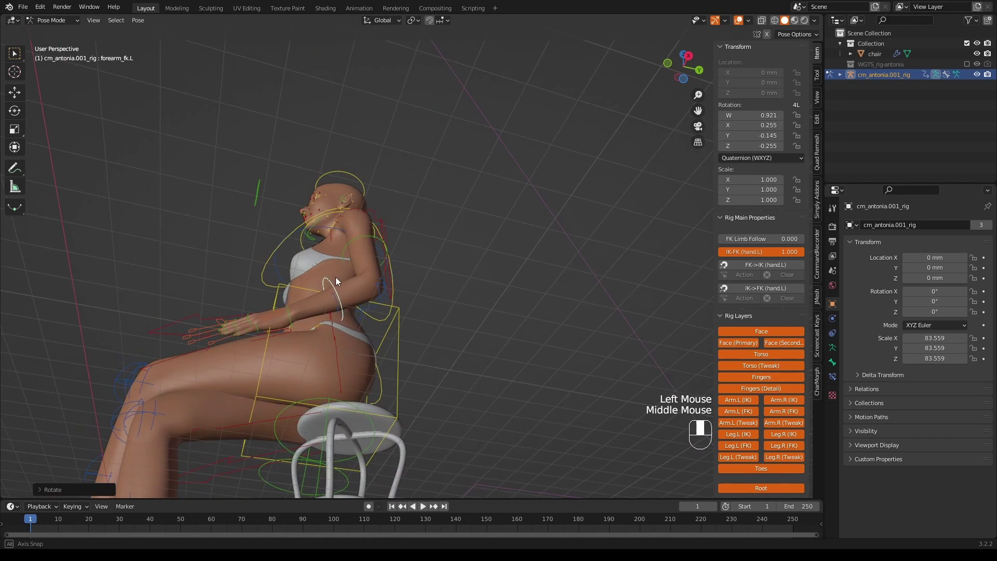
pyautogui.click(288, 316)
pyautogui.press('r')
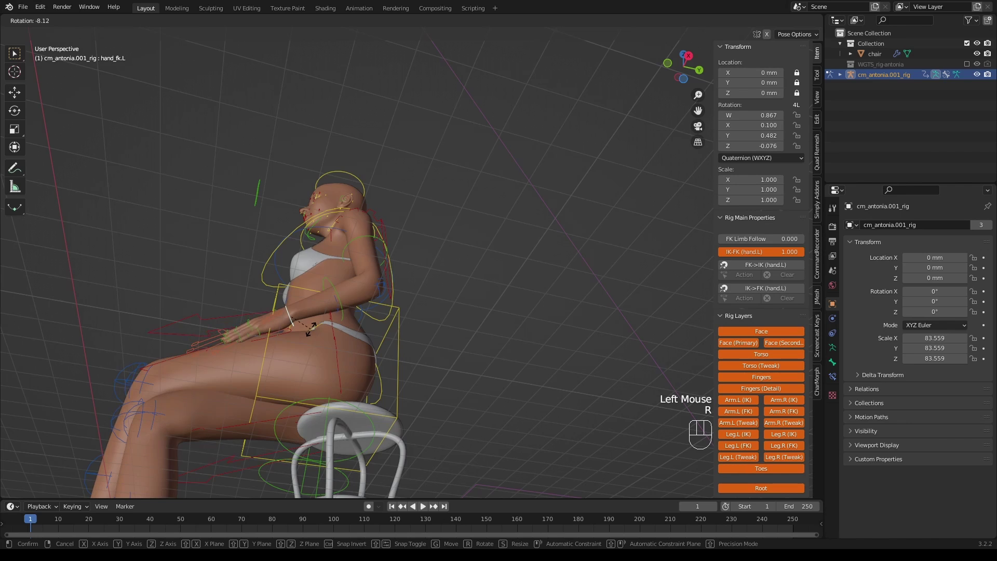
pyautogui.click(363, 329)
pyautogui.moveTo(363, 329); pyautogui.dragTo(469, 399, button='middle')
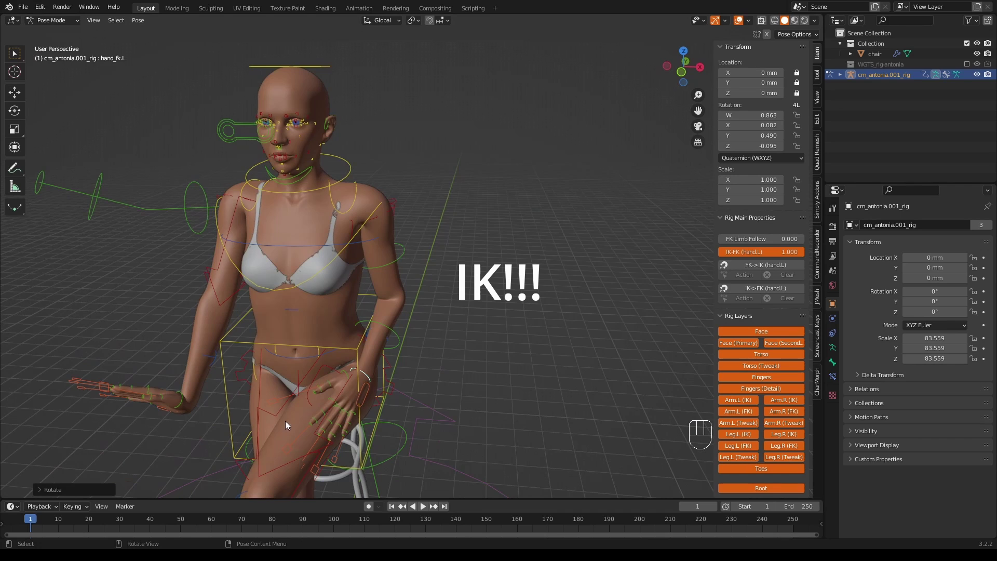
# Step: Snap the left arm's IK controls to its FK pose and set IK-FK (hand.L) to 0.000
pyautogui.scroll(-2, 400, 393)
pyautogui.moveTo(400, 393); pyautogui.dragTo(425, 382, button='middle')
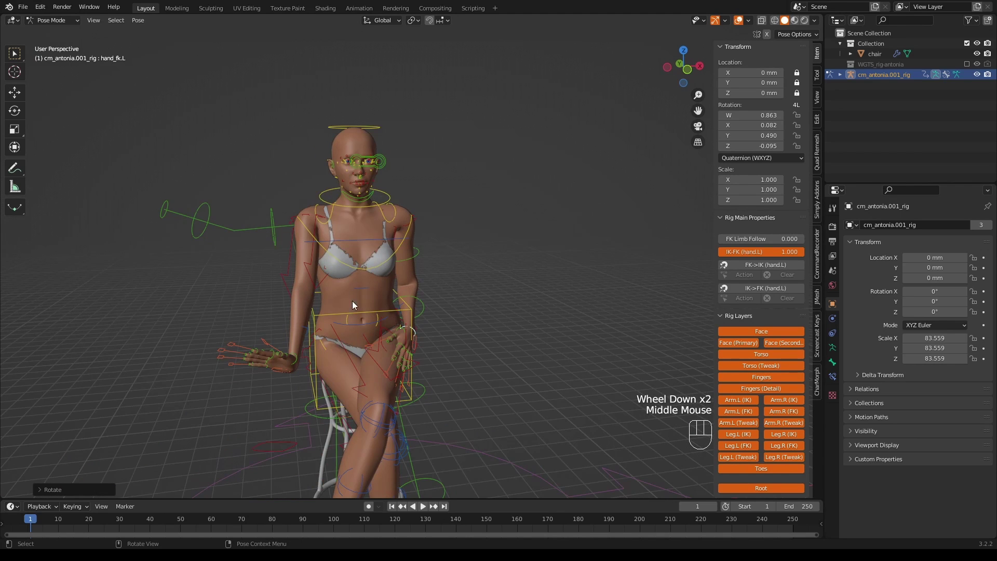
pyautogui.moveTo(351, 301); pyautogui.dragTo(448, 302, button='middle')
pyautogui.scroll(2, 462, 300)
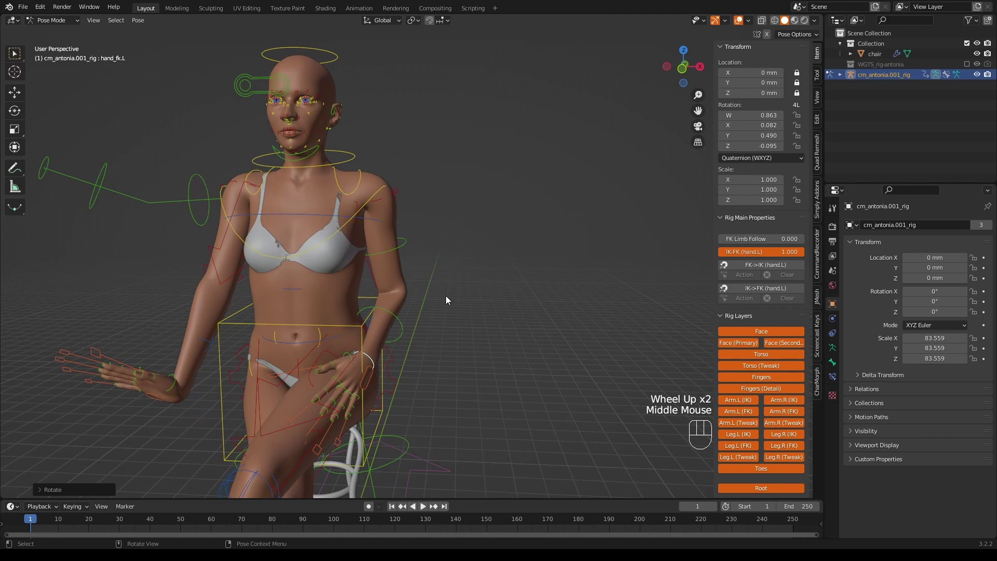
pyautogui.click(757, 291)
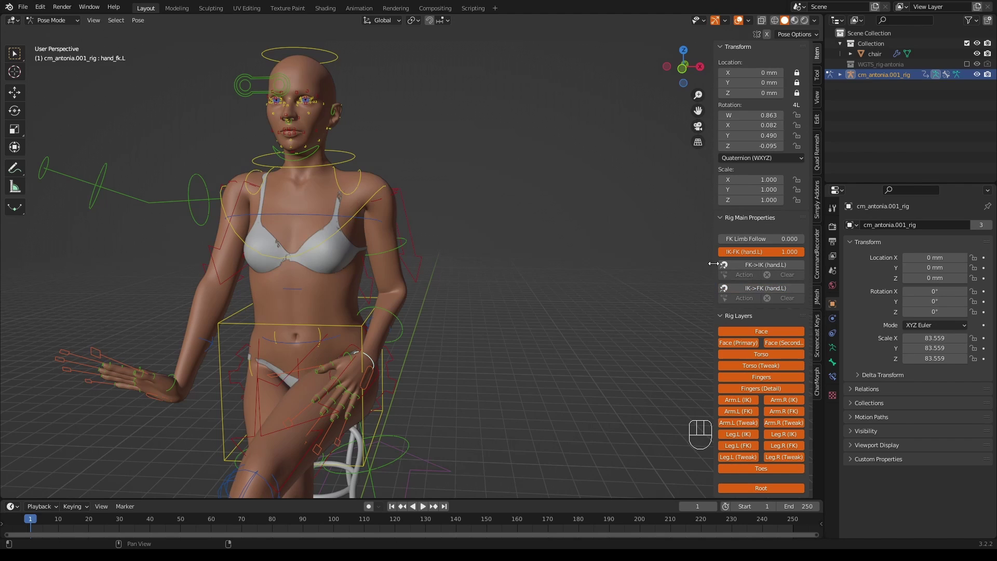
pyautogui.moveTo(785, 251); pyautogui.dragTo(690, 252)
pyautogui.moveTo(531, 280); pyautogui.dragTo(498, 291, button='middle')
pyautogui.scroll(-2, 550, 263)
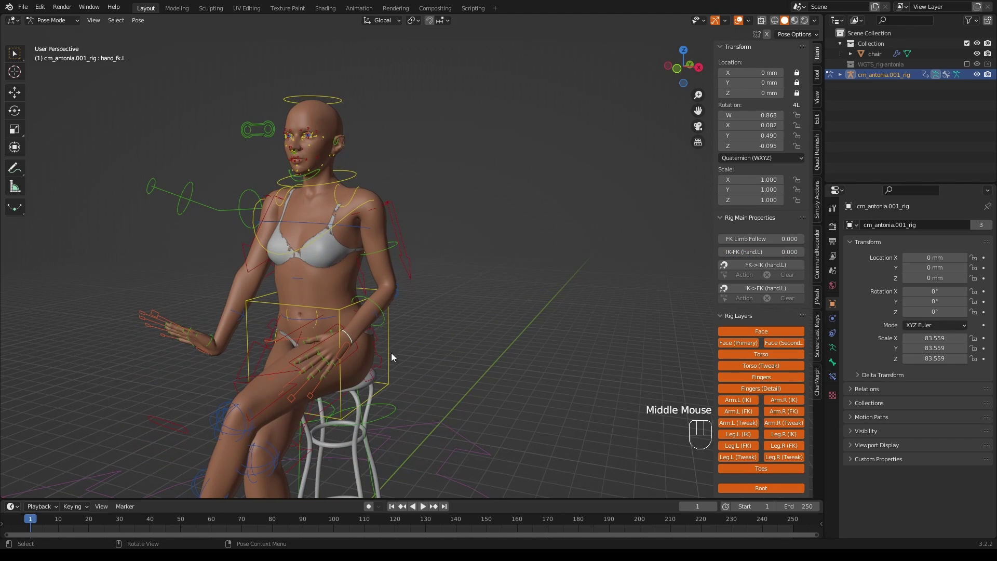
pyautogui.moveTo(330, 373); pyautogui.dragTo(358, 297, button='middle')
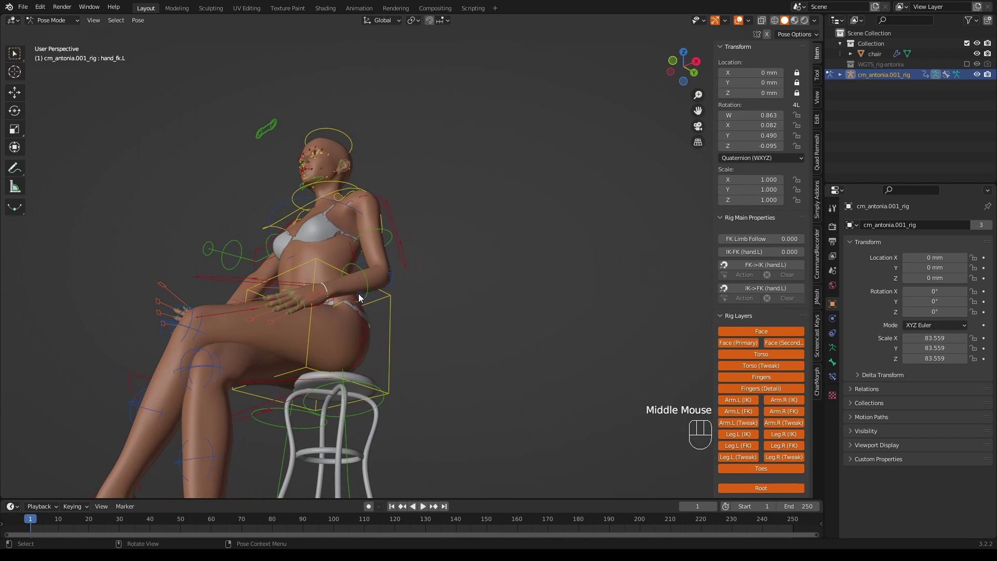
pyautogui.click(331, 299)
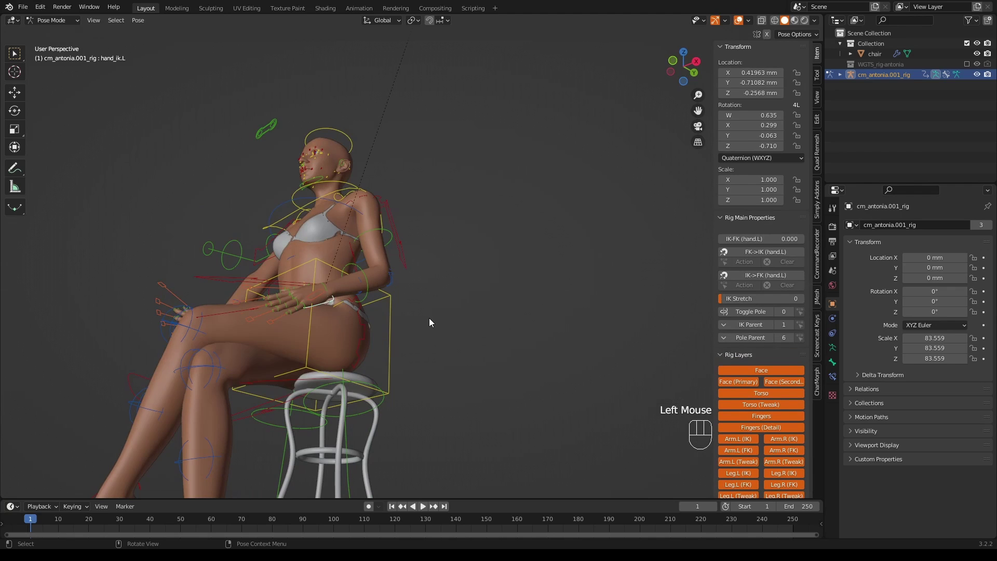
pyautogui.press('g')
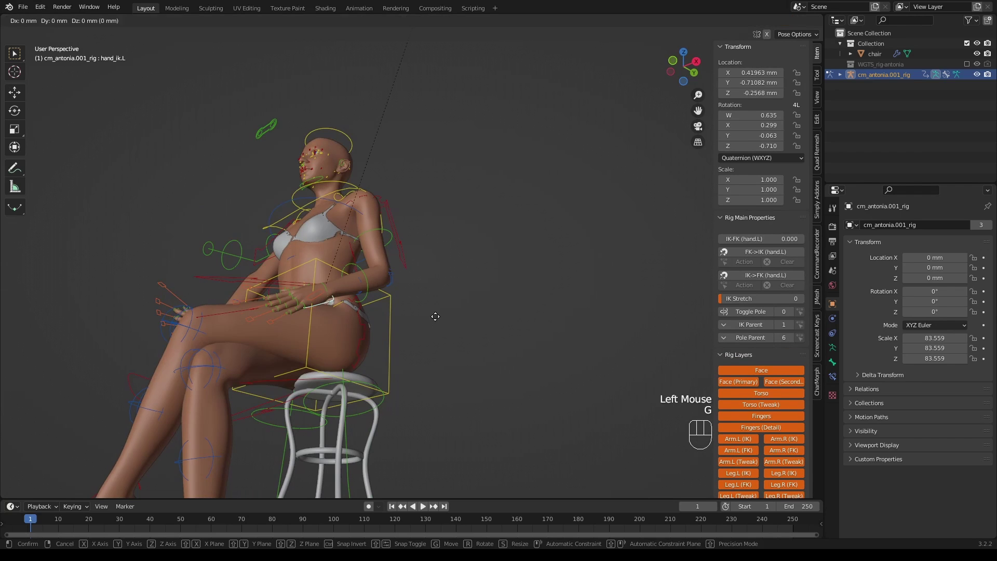
pyautogui.rightClick(466, 296)
# Step: Select the right hand's IK control and rotate it so the fingers swing toward the torso
pyautogui.moveTo(466, 297); pyautogui.dragTo(525, 338, button='middle')
pyautogui.moveTo(347, 346); pyautogui.dragTo(400, 343, button='middle')
pyautogui.moveTo(588, 342); pyautogui.dragTo(459, 300, button='middle')
pyautogui.click(438, 304)
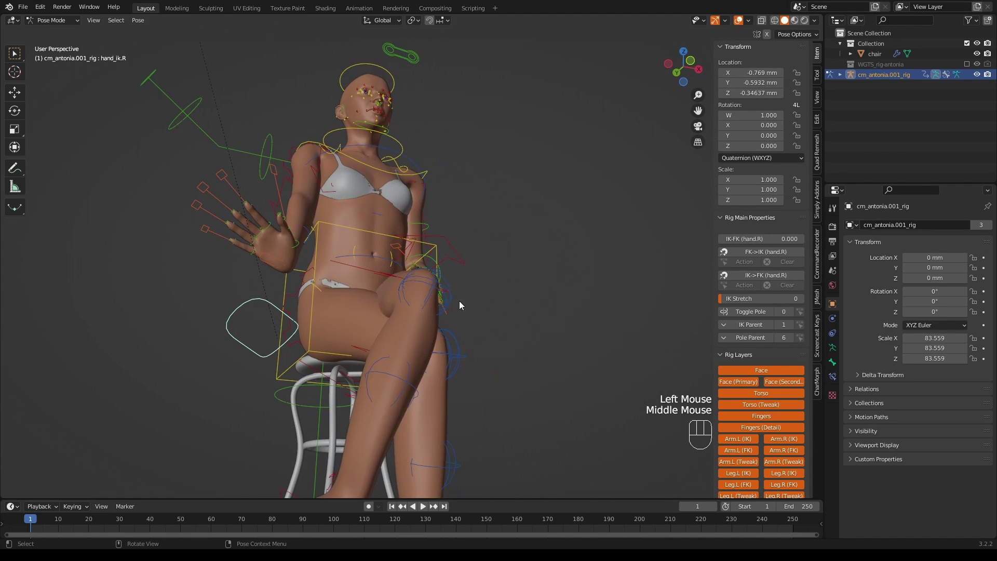
pyautogui.press('r')
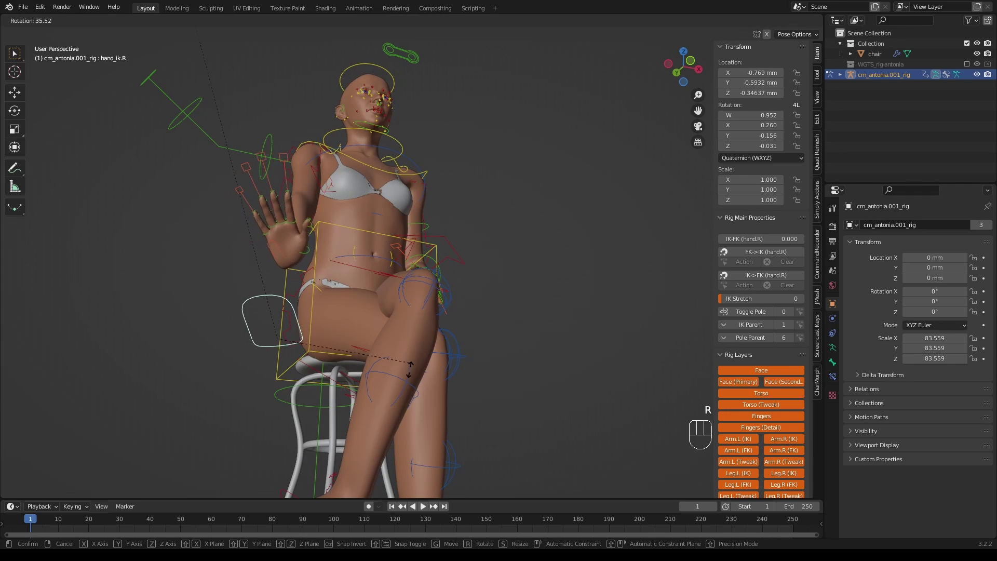
pyautogui.click(403, 425)
# Step: Move the right hand's IK control up to lower-chest height from the side, and shift it closer to the torso from the front
pyautogui.moveTo(403, 424); pyautogui.dragTo(494, 438, button='middle')
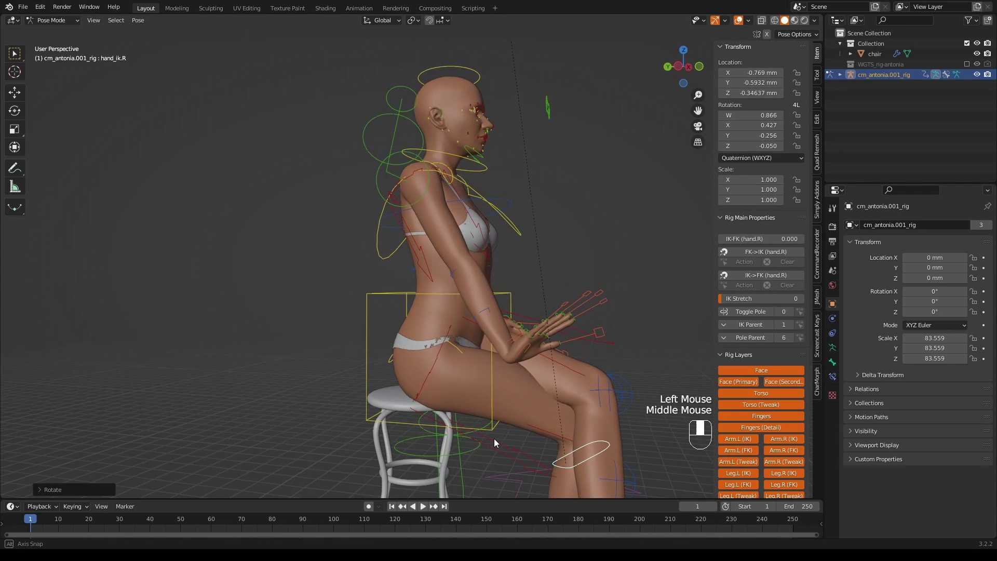
pyautogui.press('g')
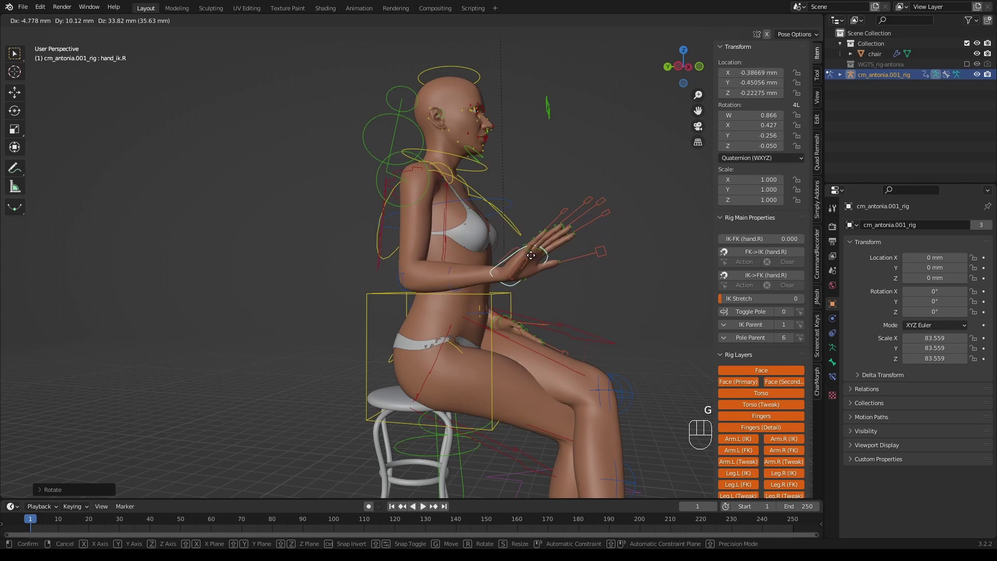
pyautogui.click(555, 271)
pyautogui.moveTo(557, 269); pyautogui.dragTo(435, 301, button='middle')
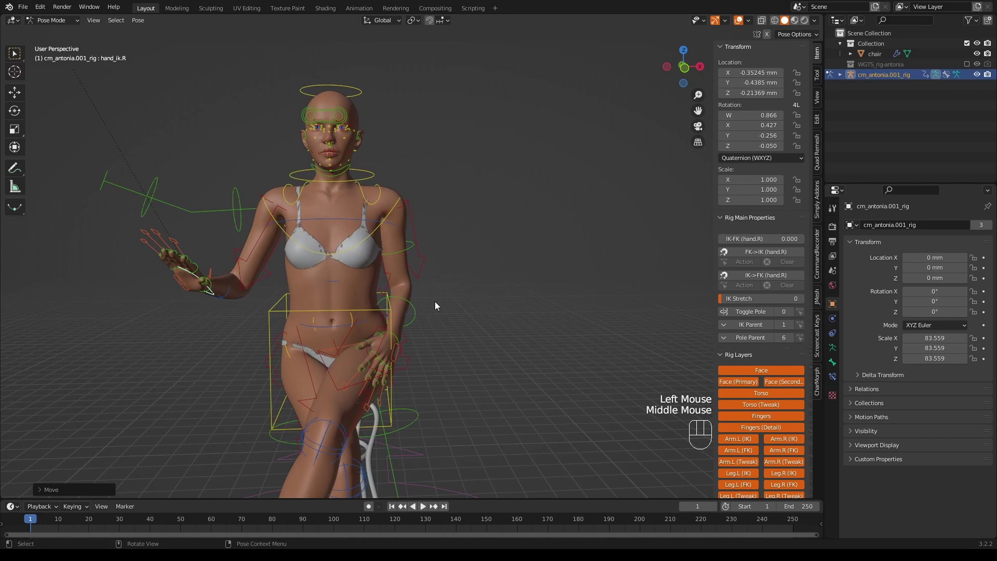
pyautogui.press('g')
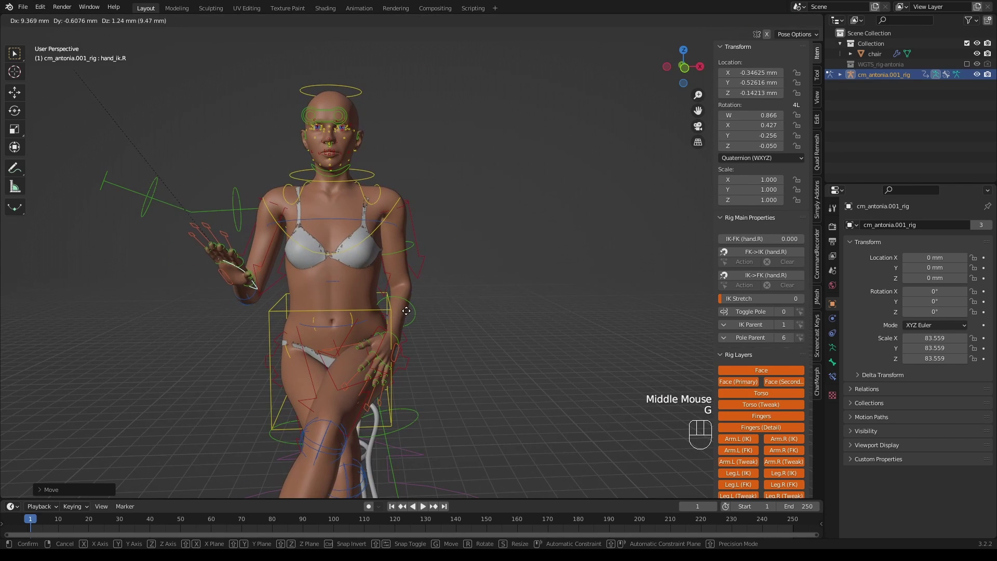
pyautogui.click(304, 299)
# Step: Rotate the right hand's IK control so the fingers point up and the palm faces forward
pyautogui.click(258, 285)
pyautogui.moveTo(258, 285); pyautogui.dragTo(282, 285, button='middle')
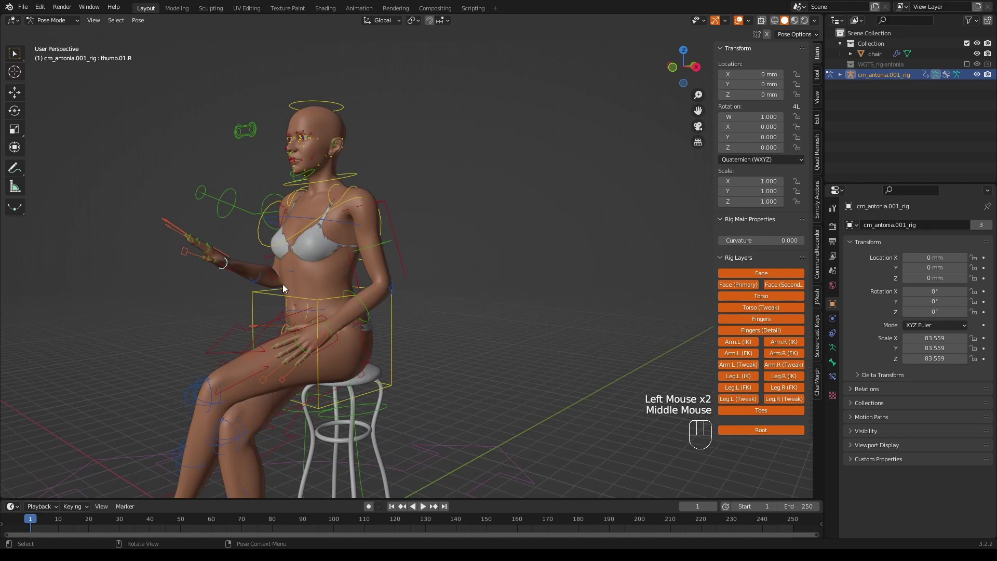
pyautogui.scroll(3, 269, 293)
pyautogui.click(96, 272)
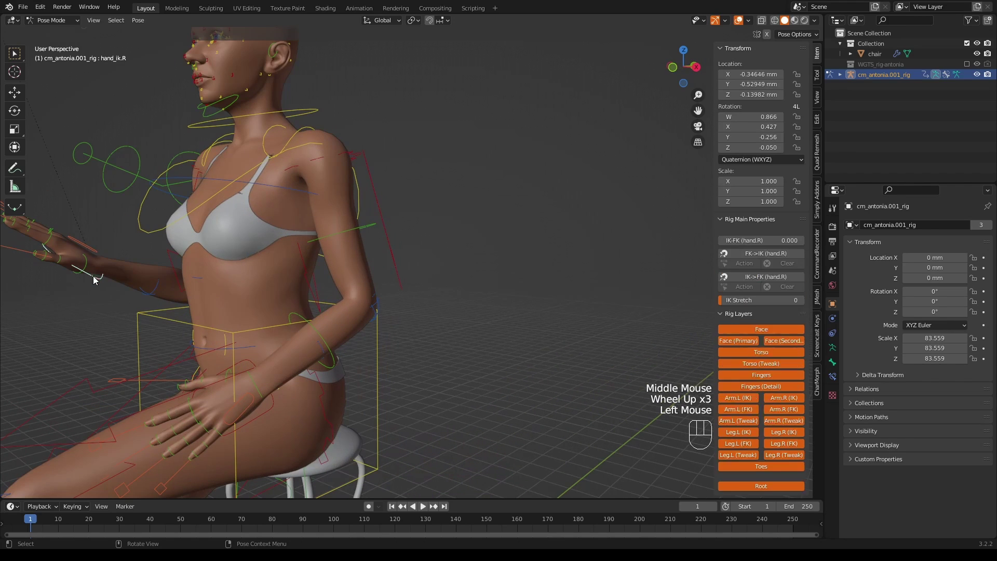
pyautogui.press('r')
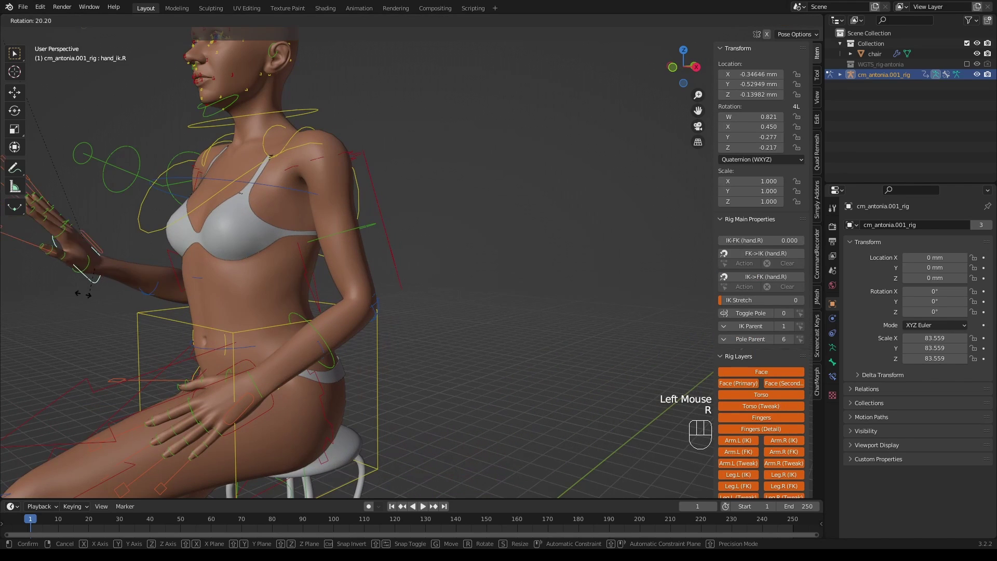
pyautogui.click(91, 293)
# Step: Return to Object Mode and hide the character's rig in the viewport
pyautogui.moveTo(98, 297); pyautogui.dragTo(201, 298, button='middle')
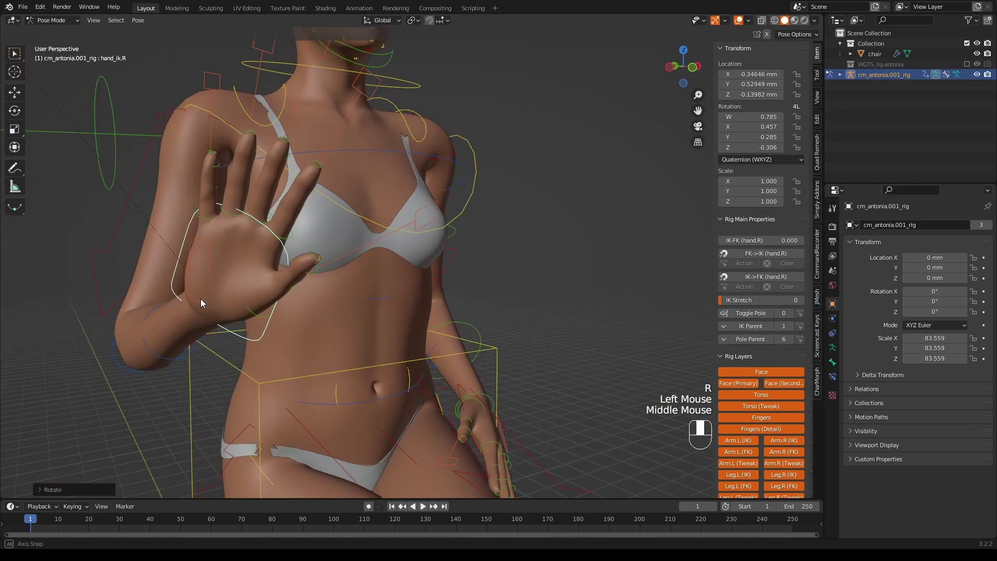
pyautogui.scroll(-2, 197, 291)
pyautogui.scroll(-2, 543, 273)
pyautogui.moveTo(519, 276); pyautogui.dragTo(566, 281, button='middle')
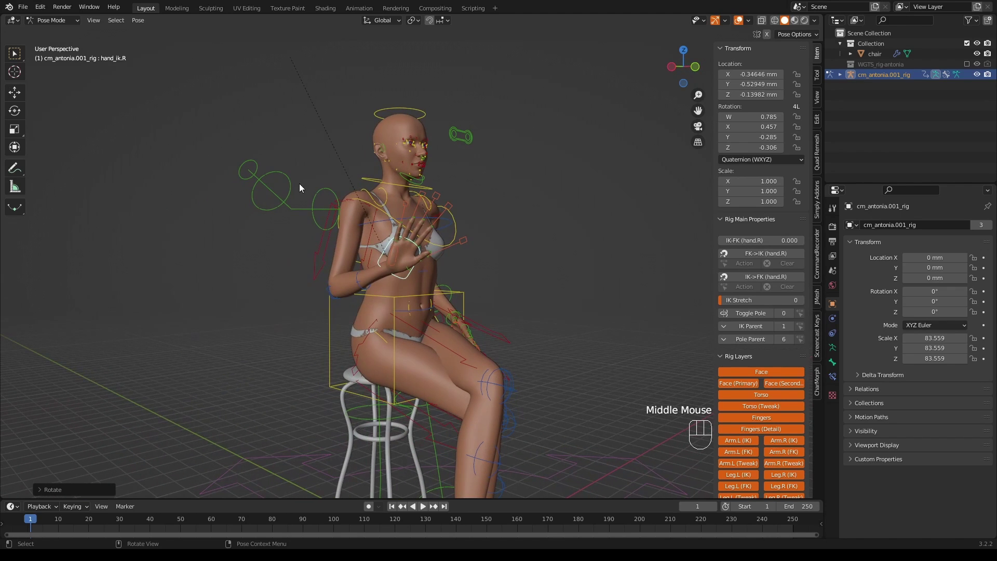
pyautogui.click(67, 21)
pyautogui.click(67, 30)
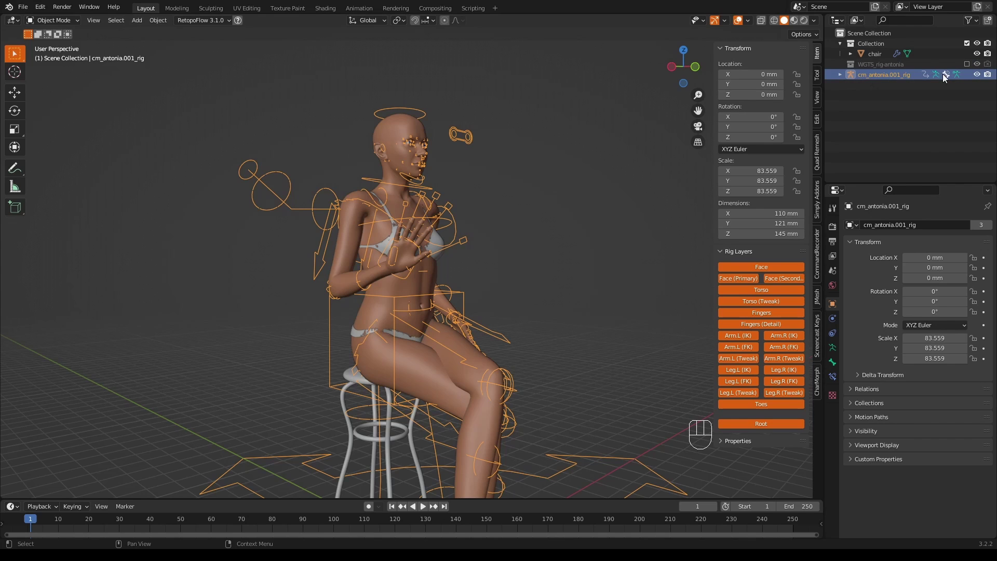
pyautogui.click(977, 75)
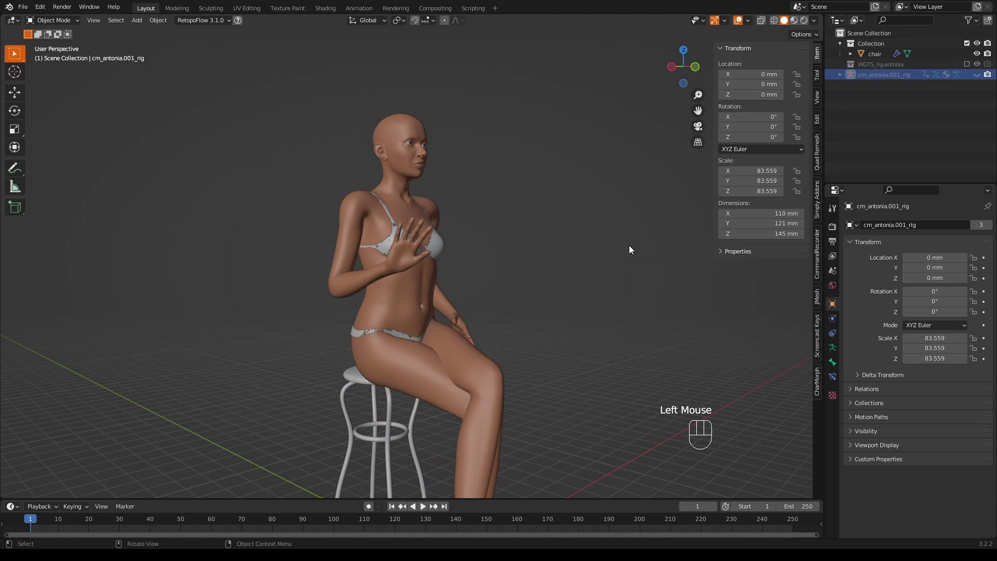
# Step: Select the character's body mesh and enable viewport display for its Multires modifier
pyautogui.moveTo(630, 241); pyautogui.dragTo(595, 158, button='middle')
pyautogui.scroll(3, 547, 215)
pyautogui.scroll(-2, 547, 216)
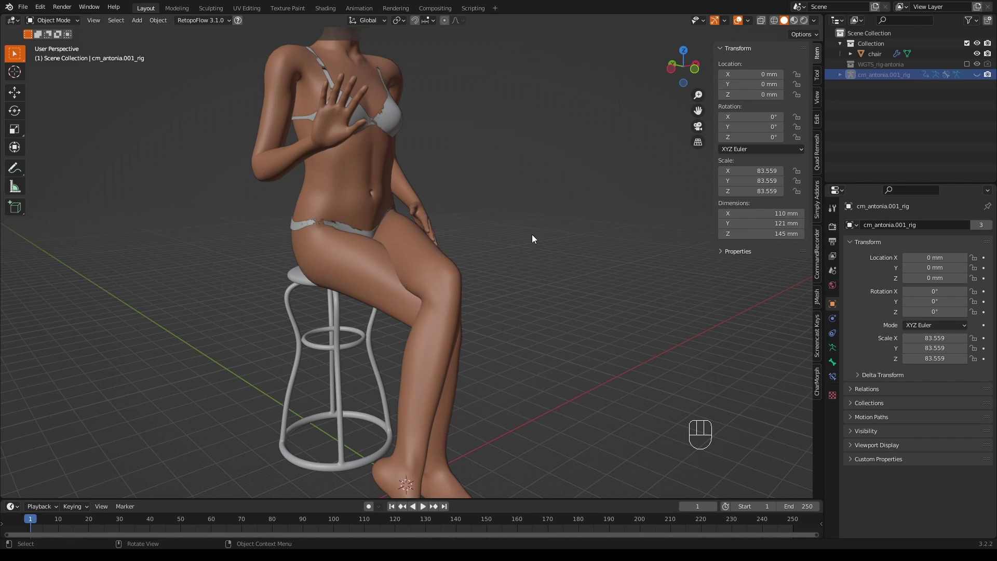
pyautogui.click(420, 276)
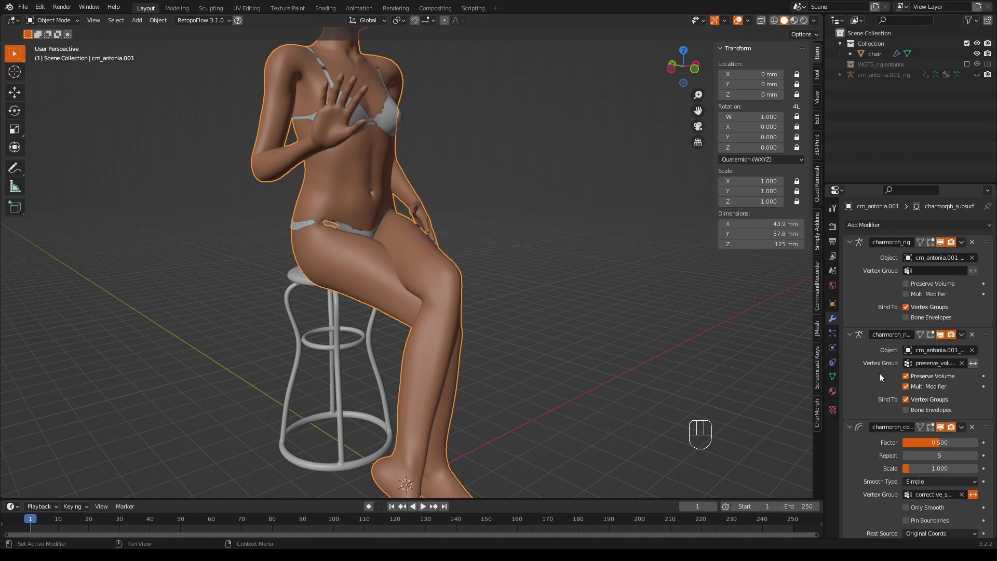
pyautogui.scroll(-8, 870, 365)
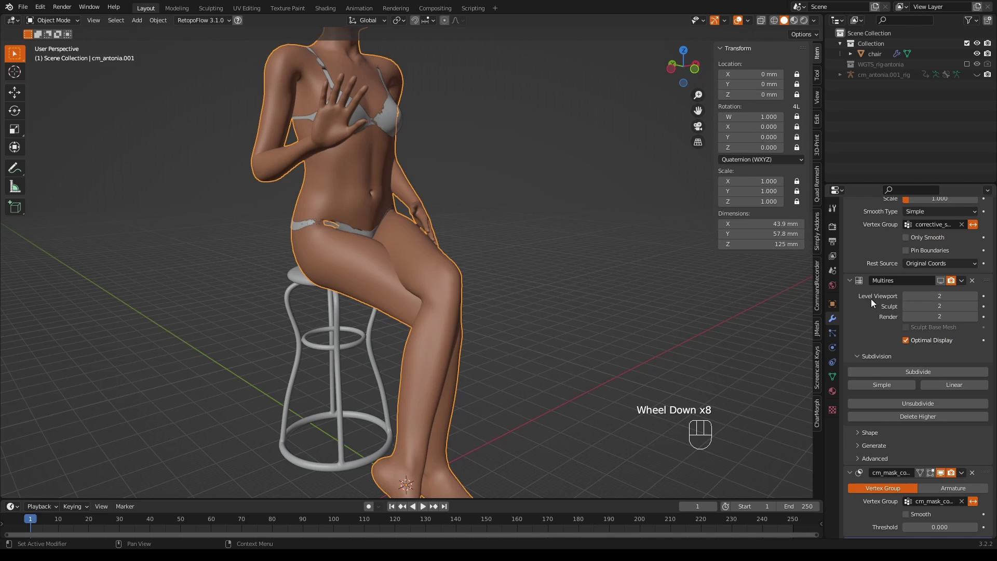
pyautogui.scroll(3, 852, 333)
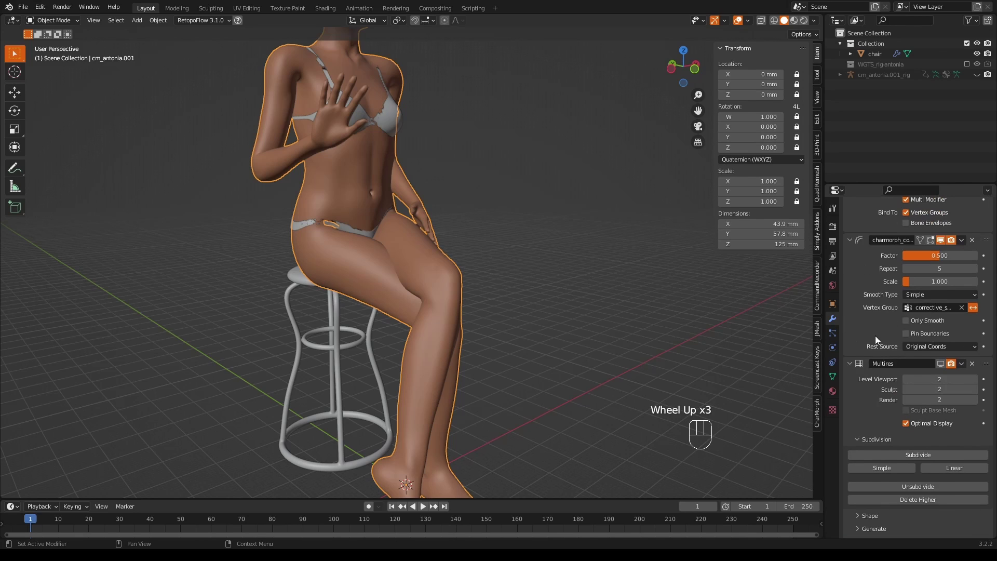
pyautogui.scroll(-4, 877, 332)
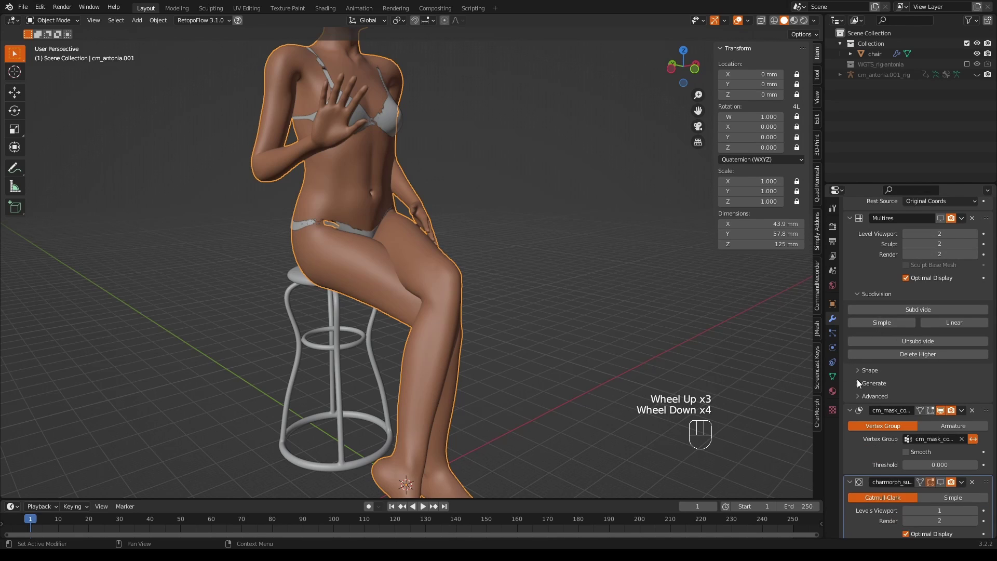
pyautogui.scroll(2, 862, 372)
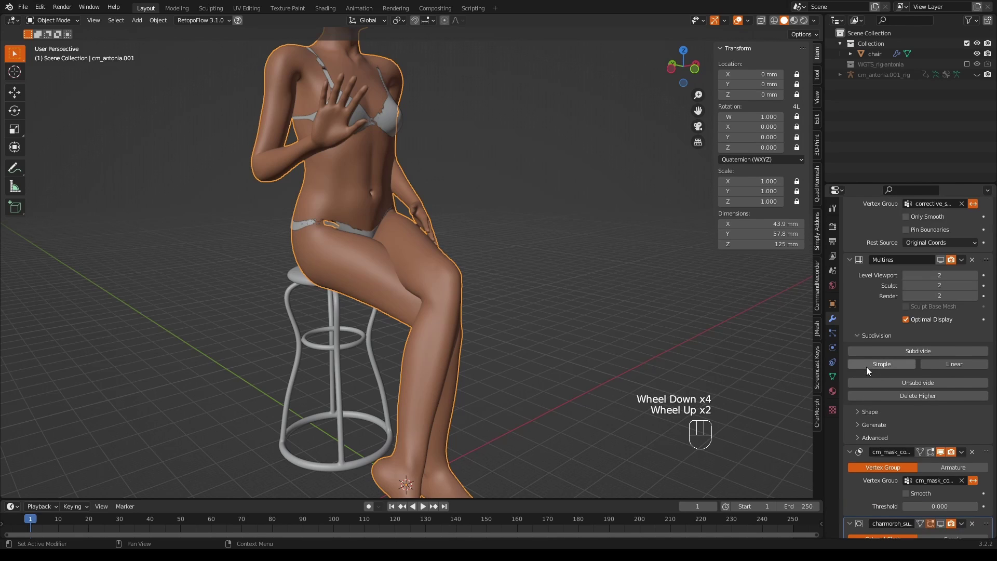
pyautogui.click(942, 261)
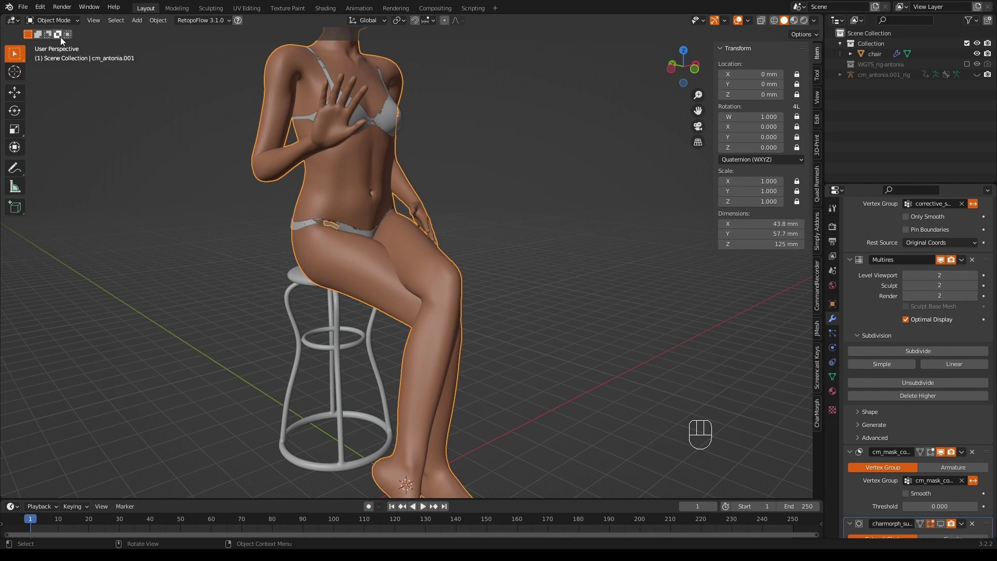
# Step: Enter Sculpt Mode on the body mesh and choose the Snake Hook brush with a radius of 192 px
pyautogui.click(68, 20)
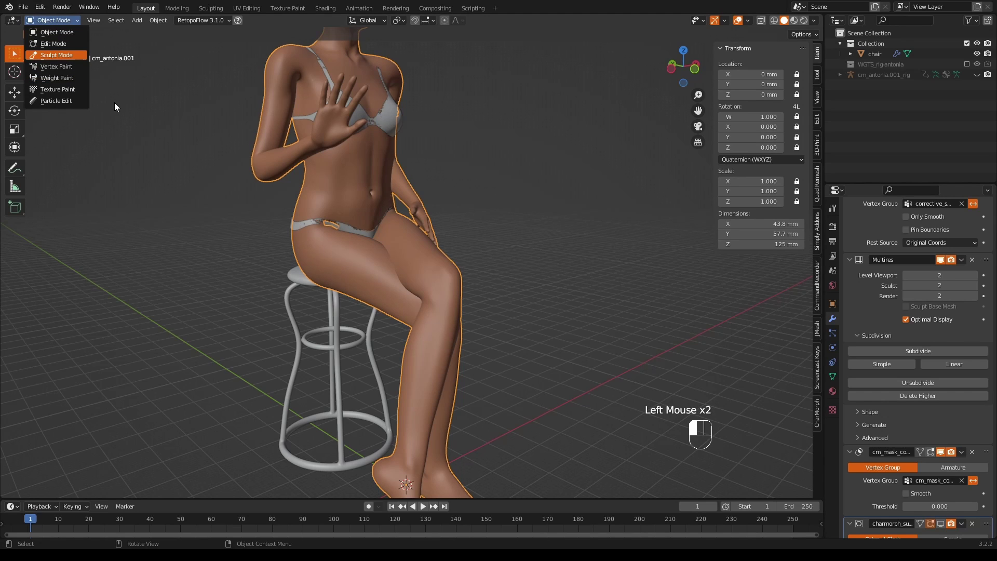
pyautogui.press('Return')
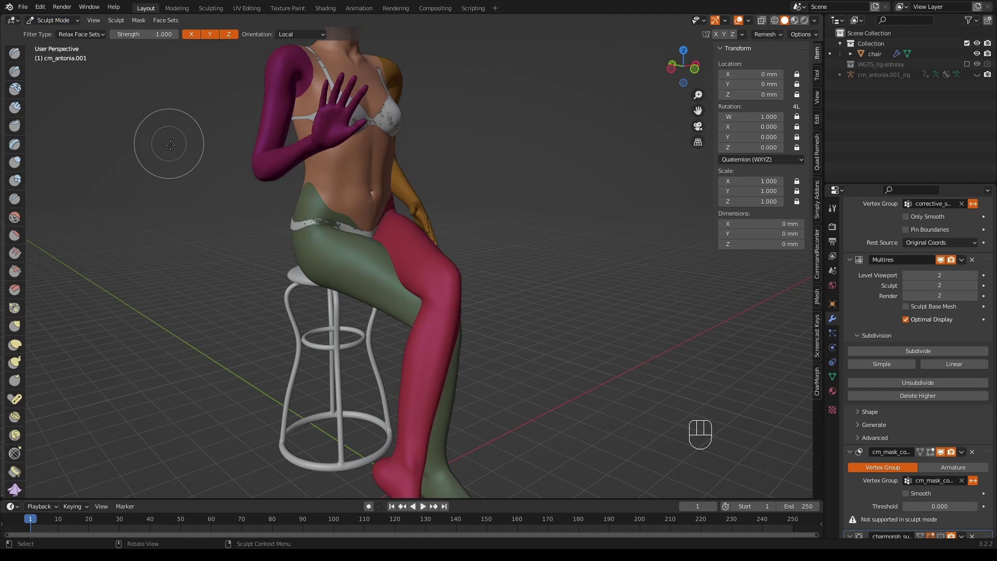
pyautogui.moveTo(171, 144); pyautogui.dragTo(126, 252, button='middle')
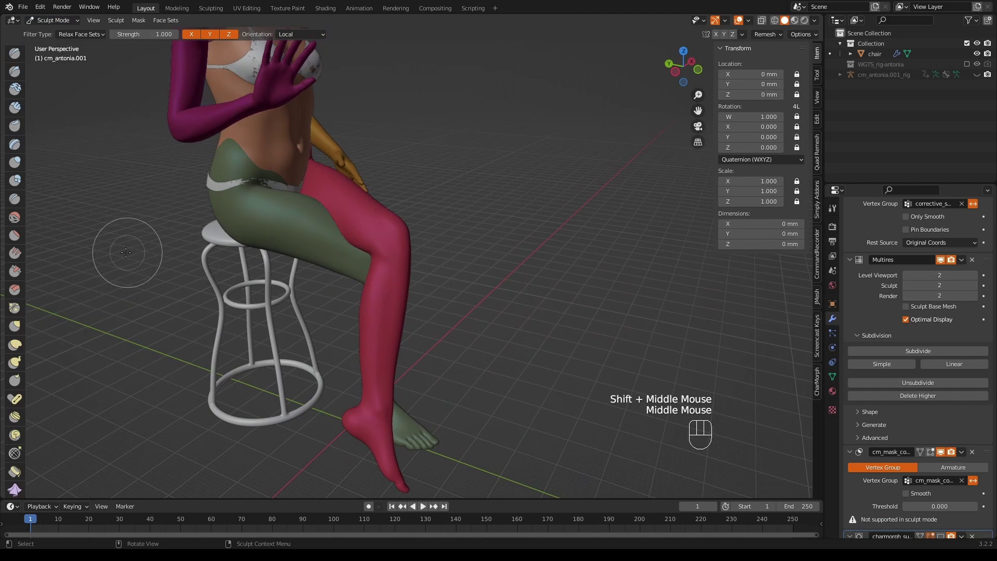
pyautogui.click(14, 361)
pyautogui.scroll(2, 181, 310)
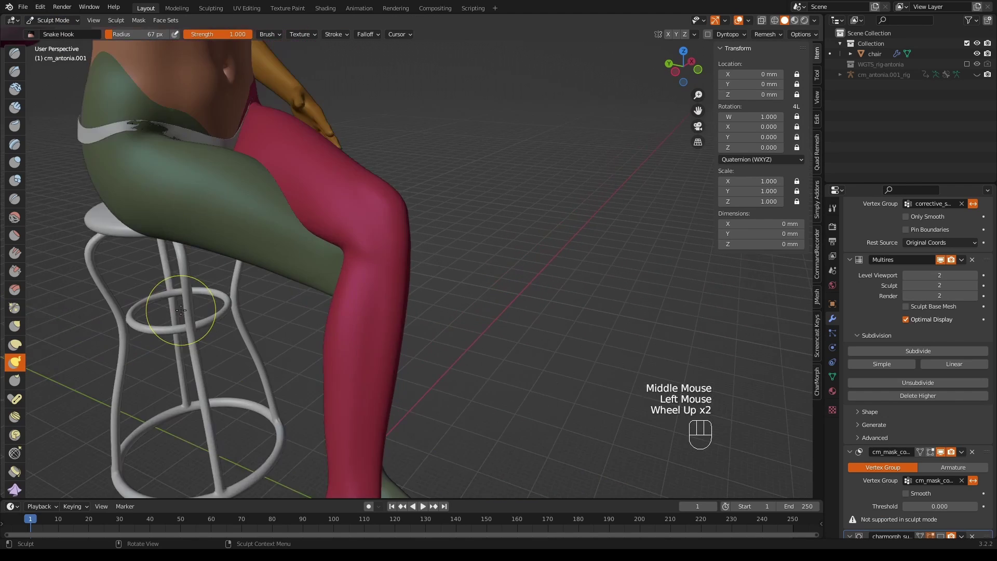
pyautogui.scroll(1, 180, 310)
pyautogui.scroll(-1, 178, 294)
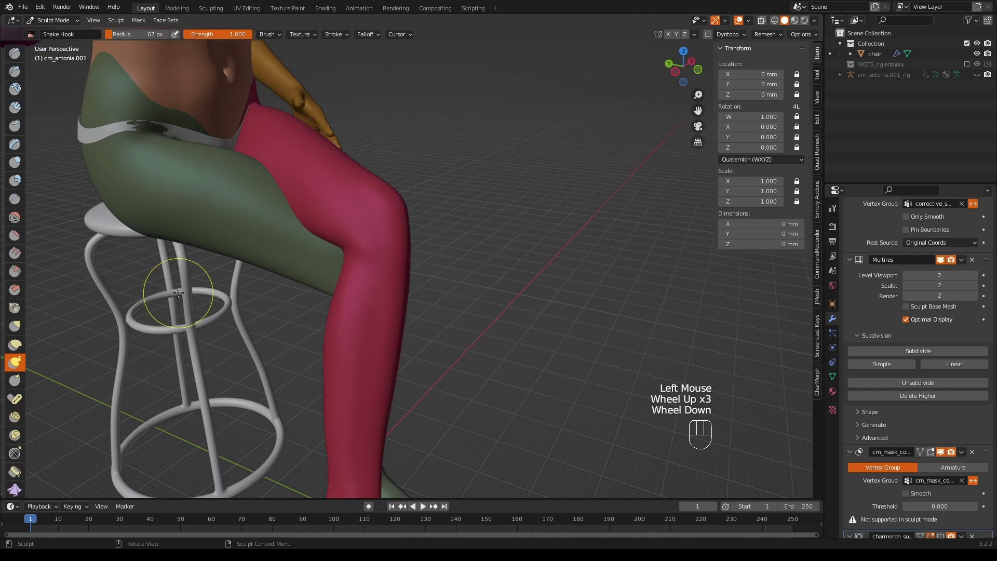
pyautogui.press('f')
pyautogui.click(233, 374)
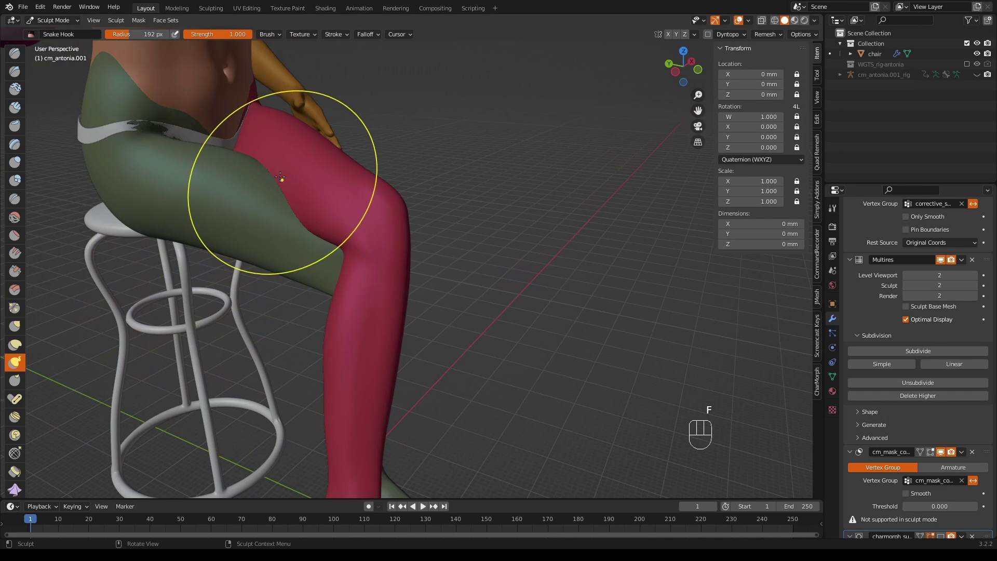
# Step: Try pulling the thigh surface where the legs cross, reduce the Snake Hook radius to 140 px, and undo the test strokes
pyautogui.moveTo(207, 225); pyautogui.dragTo(209, 233, button='middle')
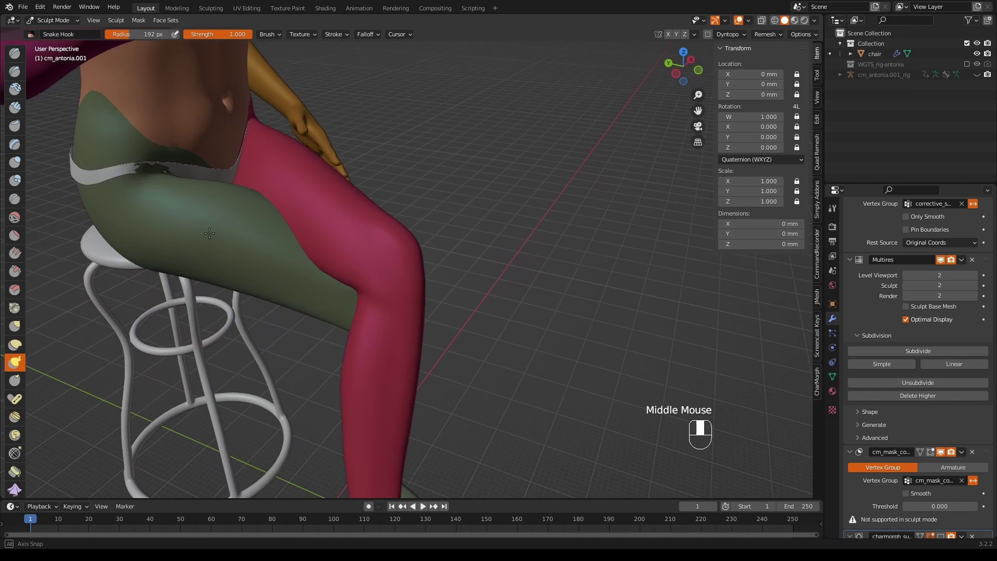
pyautogui.moveTo(272, 192)
pyautogui.mouseDown()
pyautogui.moveTo(288, 174)
pyautogui.moveTo(254, 155)
pyautogui.moveTo(278, 201)
pyautogui.moveTo(280, 181)
pyautogui.moveTo(275, 195)
pyautogui.mouseUp()
pyautogui.hotkey('ctrl', 'z')
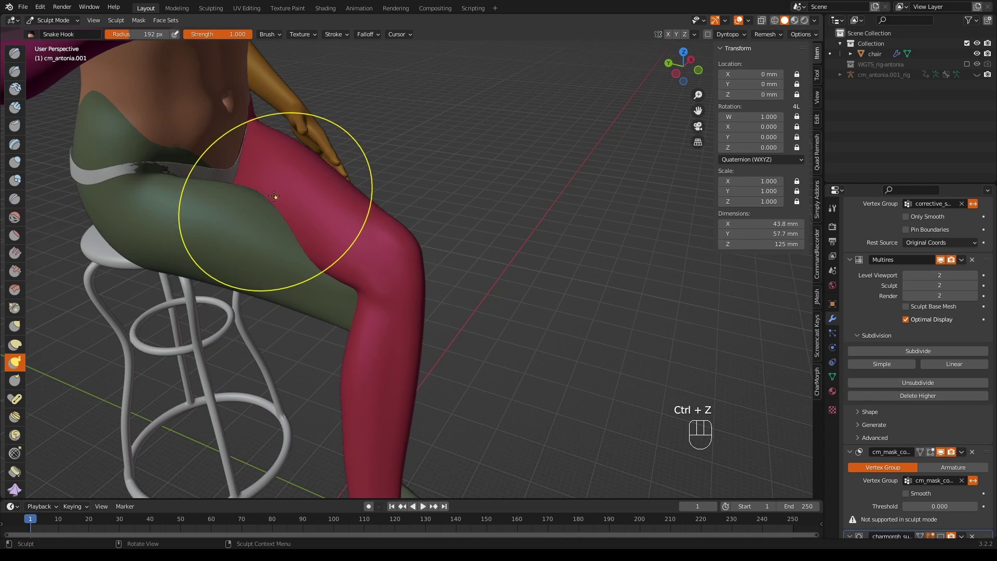
pyautogui.press('f')
pyautogui.click(265, 192)
pyautogui.moveTo(265, 192)
pyautogui.mouseDown()
pyautogui.moveTo(272, 187)
pyautogui.moveTo(266, 193)
pyautogui.mouseUp()
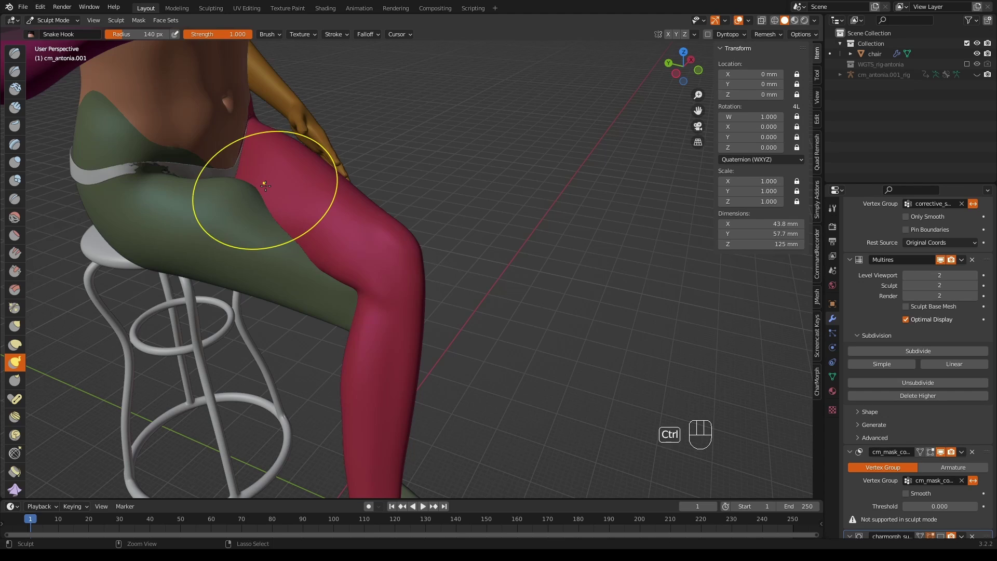
pyautogui.hotkey('ctrl', 'z')
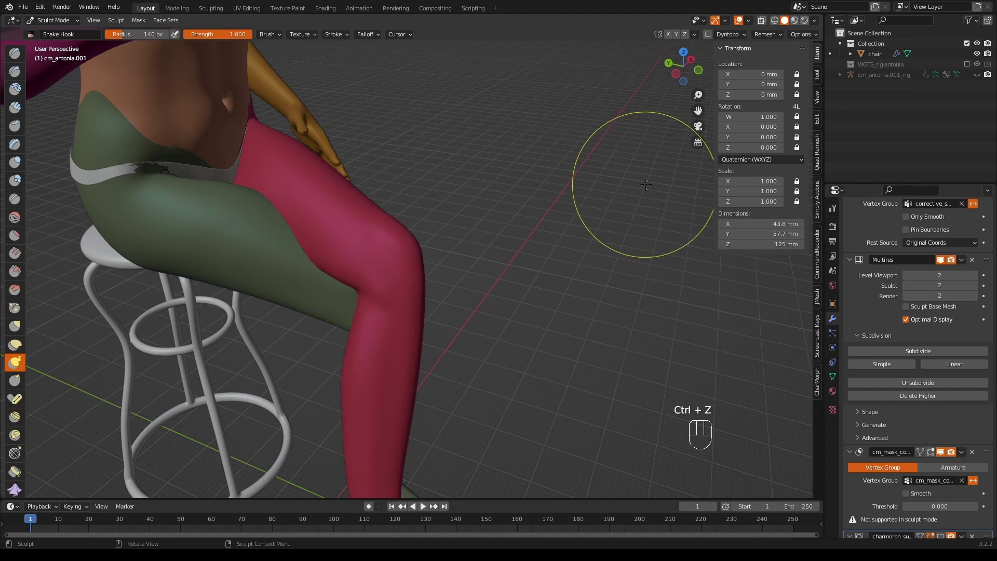
# Step: Enable Face Sets and Face Sets Boundary auto-masking in the Snake Hook brush's advanced settings
pyautogui.click(833, 208)
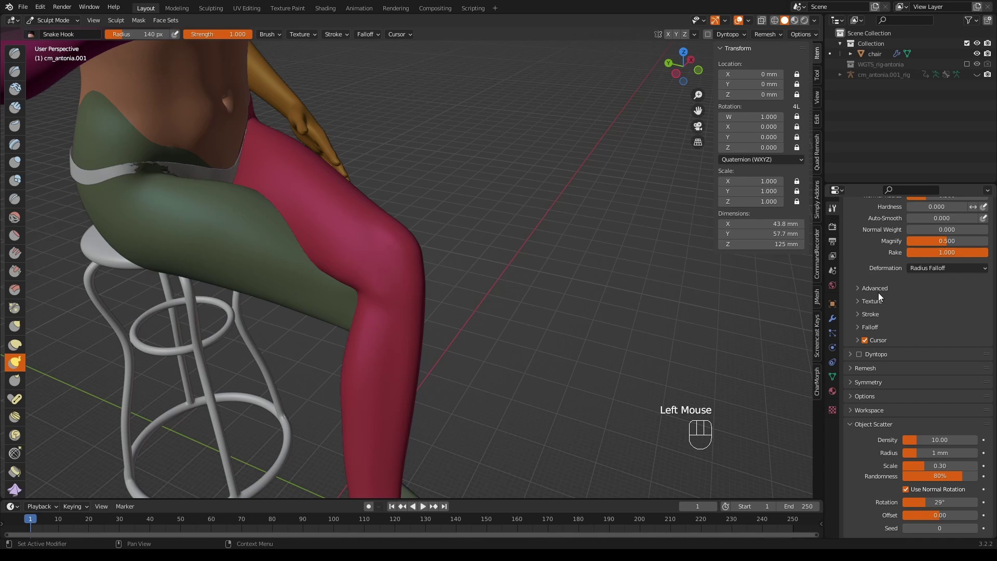
pyautogui.scroll(7, 878, 292)
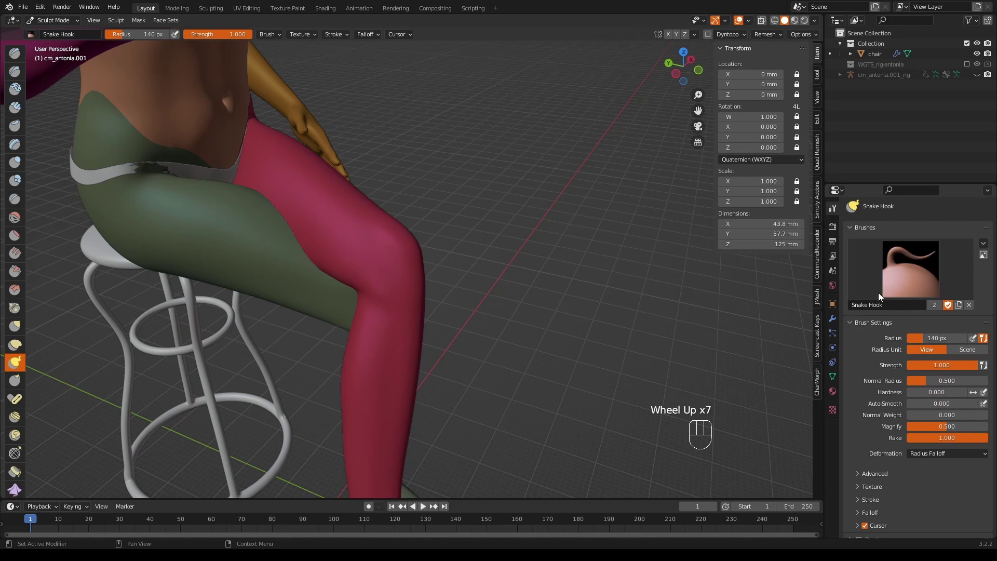
pyautogui.scroll(-5, 877, 292)
pyautogui.click(858, 349)
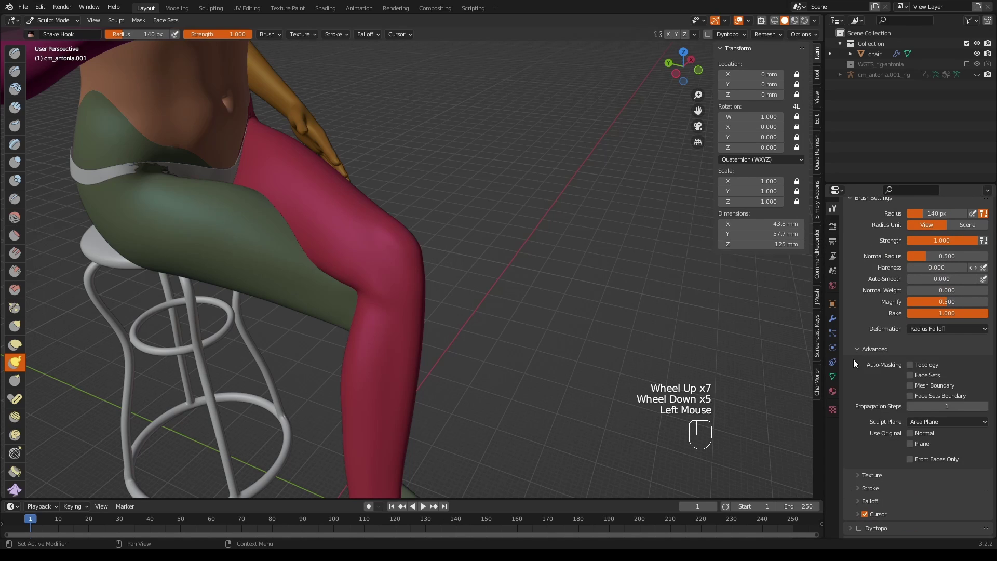
pyautogui.click(911, 375)
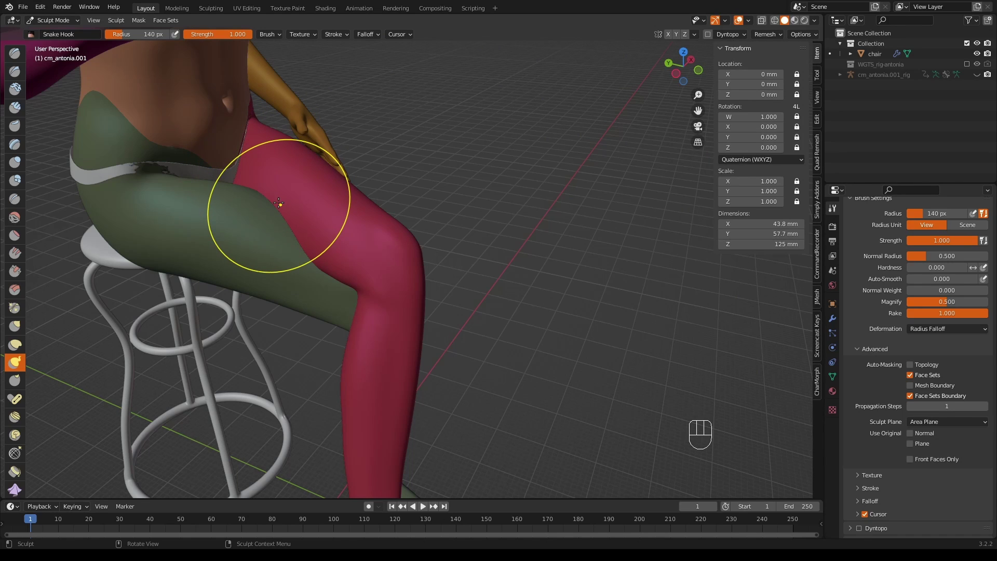
# Step: Reshape the thighs with Snake Hook along the line where the left leg crosses over the right
pyautogui.moveTo(279, 203)
pyautogui.mouseDown()
pyautogui.moveTo(311, 211)
pyautogui.moveTo(329, 262)
pyautogui.moveTo(314, 234)
pyautogui.moveTo(327, 246)
pyautogui.mouseUp()
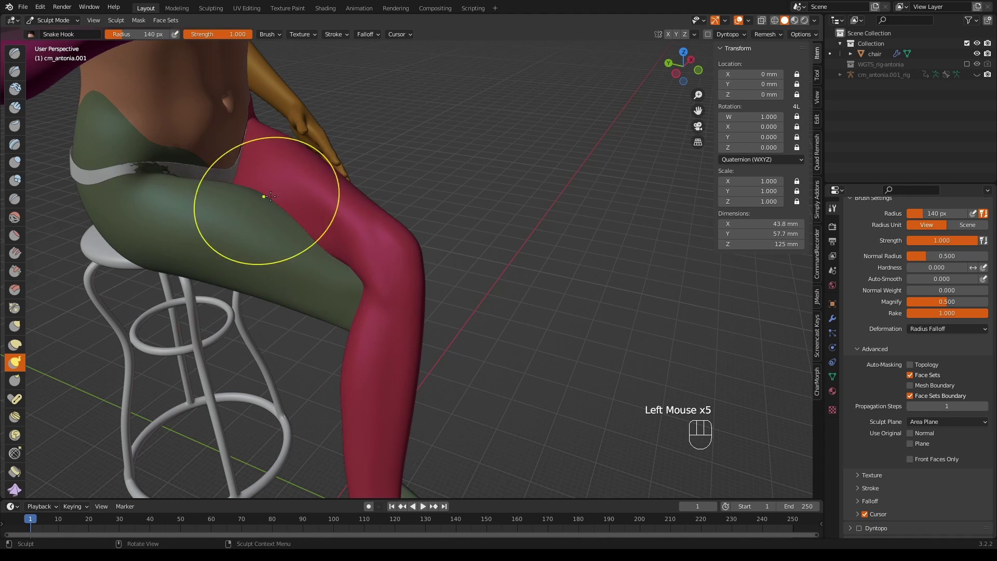
pyautogui.moveTo(262, 195); pyautogui.dragTo(231, 223, button='middle')
pyautogui.moveTo(223, 233)
pyautogui.mouseDown()
pyautogui.moveTo(266, 277)
pyautogui.moveTo(344, 268)
pyautogui.mouseUp()
# Step: Smooth the crossed left thigh near the knee and the side of the right thigh beneath it
pyautogui.moveTo(344, 268)
pyautogui.mouseDown(button='middle')
pyautogui.moveTo(493, 211)
pyautogui.moveTo(544, 214)
pyautogui.mouseUp(button='middle')
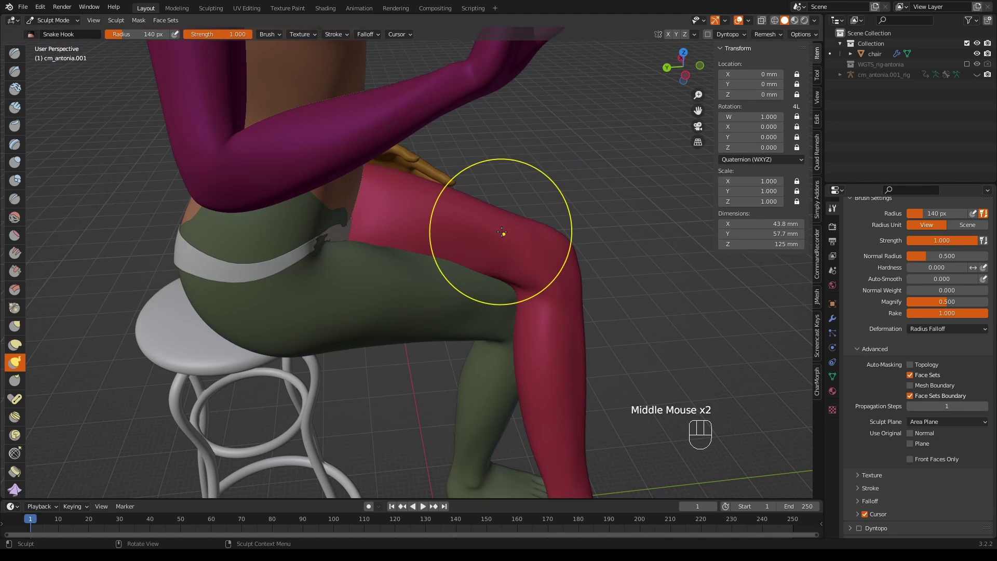
pyautogui.moveTo(502, 232)
pyautogui.keyDown('shift'); pyautogui.mouseDown()
pyautogui.moveTo(375, 229)
pyautogui.moveTo(540, 251)
pyautogui.mouseUp(); pyautogui.keyUp('shift')
pyautogui.moveTo(540, 251); pyautogui.dragTo(456, 289, button='middle')
pyautogui.keyDown('shift'); pyautogui.moveTo(295, 297); pyautogui.dragTo(282, 288); pyautogui.keyUp('shift')
pyautogui.keyDown('shift'); pyautogui.moveTo(282, 288); pyautogui.dragTo(279, 289); pyautogui.keyUp('shift')
pyautogui.keyDown('shift'); pyautogui.moveTo(380, 319); pyautogui.dragTo(328, 323); pyautogui.keyUp('shift')
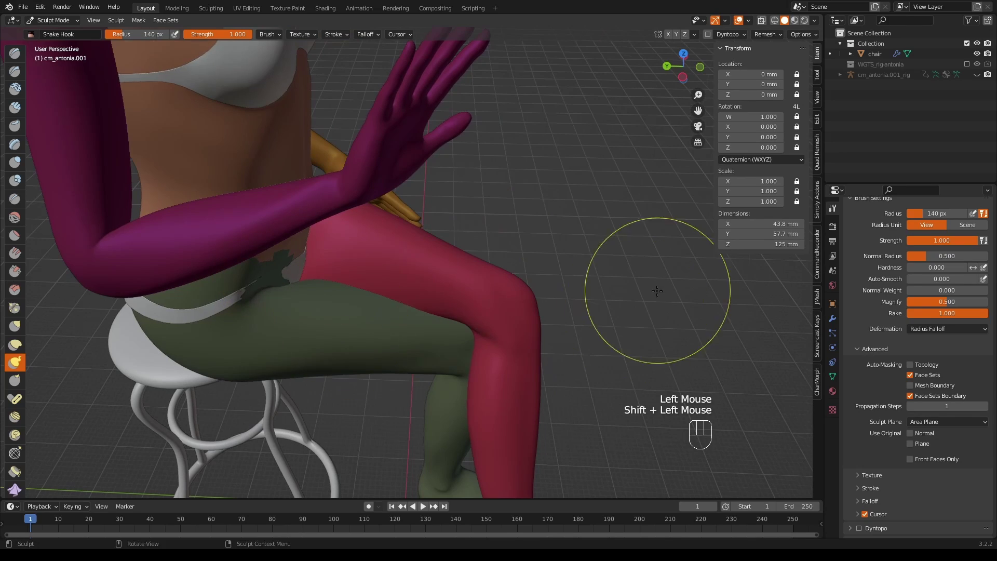
# Step: Reshape the top of the left thigh beneath the resting hand with Snake Hook, and smooth it towards the knee
pyautogui.moveTo(645, 305); pyautogui.dragTo(441, 249, button='middle')
pyautogui.scroll(1, 441, 249)
pyautogui.moveTo(441, 249)
pyautogui.mouseDown(button='middle')
pyautogui.moveTo(415, 239)
pyautogui.moveTo(351, 105)
pyautogui.mouseUp(button='middle')
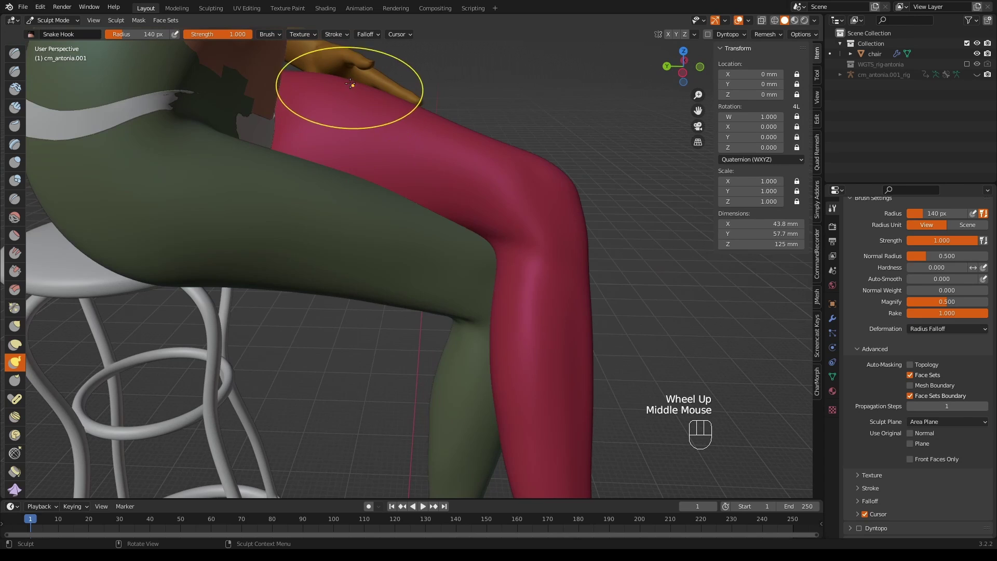
pyautogui.moveTo(345, 85)
pyautogui.mouseDown()
pyautogui.moveTo(332, 88)
pyautogui.moveTo(405, 125)
pyautogui.moveTo(410, 104)
pyautogui.mouseUp()
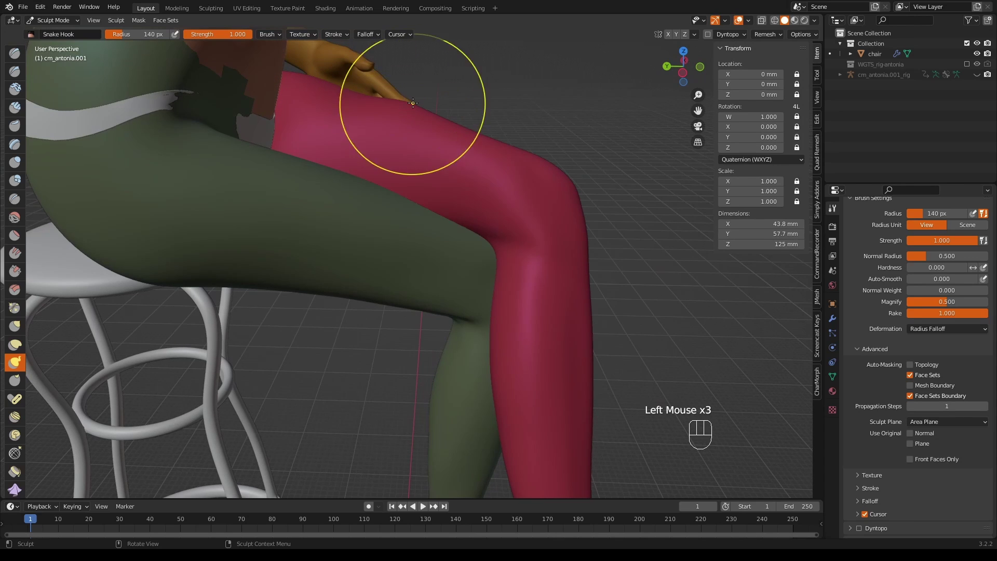
pyautogui.hotkey('ctrl', 'z')
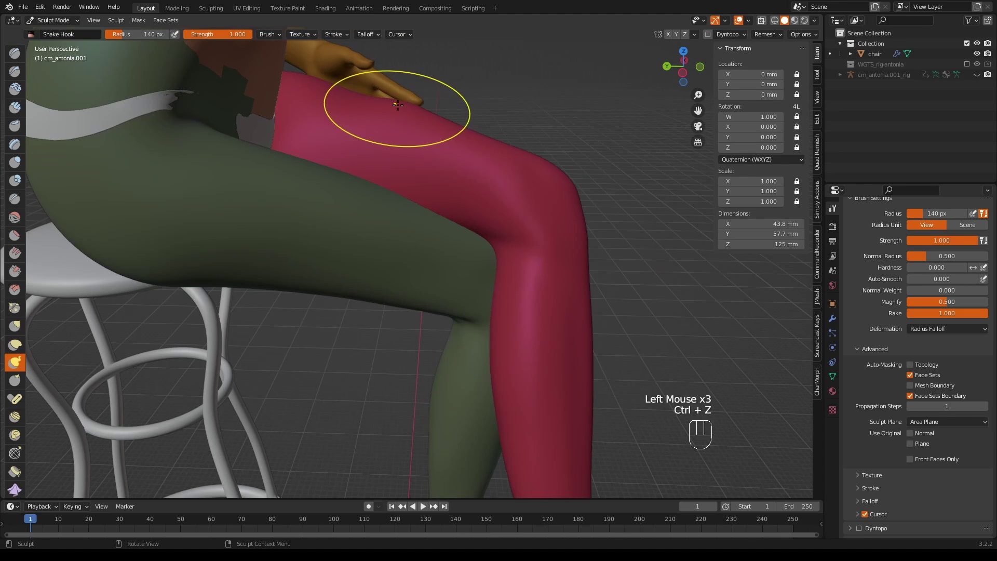
pyautogui.moveTo(408, 103)
pyautogui.mouseDown()
pyautogui.moveTo(445, 121)
pyautogui.moveTo(329, 95)
pyautogui.mouseUp()
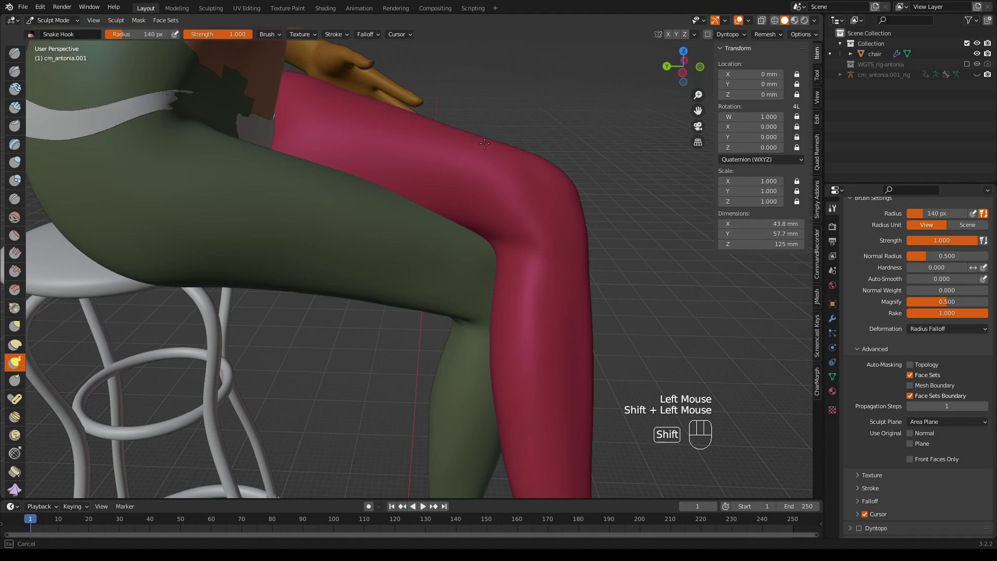
pyautogui.keyDown('shift'); pyautogui.moveTo(484, 143); pyautogui.dragTo(543, 213); pyautogui.keyUp('shift')
# Step: Return to Object Mode and review the sculpted crossed legs from the front and side
pyautogui.moveTo(543, 213)
pyautogui.mouseDown(button='middle')
pyautogui.moveTo(590, 202)
pyautogui.moveTo(470, 203)
pyautogui.mouseUp(button='middle')
pyautogui.scroll(-2, 589, 202)
pyautogui.click(72, 22)
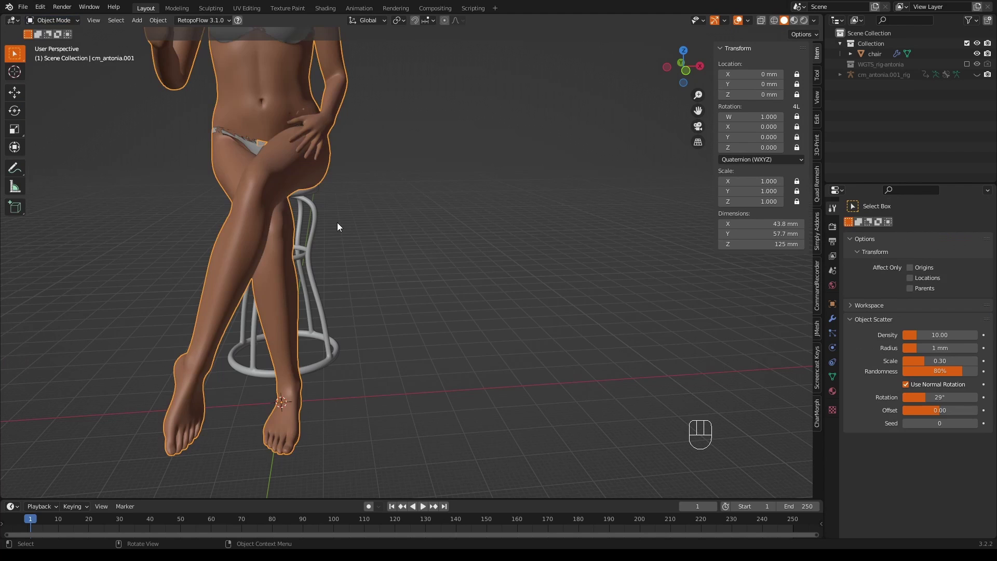
pyautogui.scroll(-2, 307, 203)
pyautogui.moveTo(306, 203); pyautogui.dragTo(341, 198, button='middle')
pyautogui.scroll(2, 398, 199)
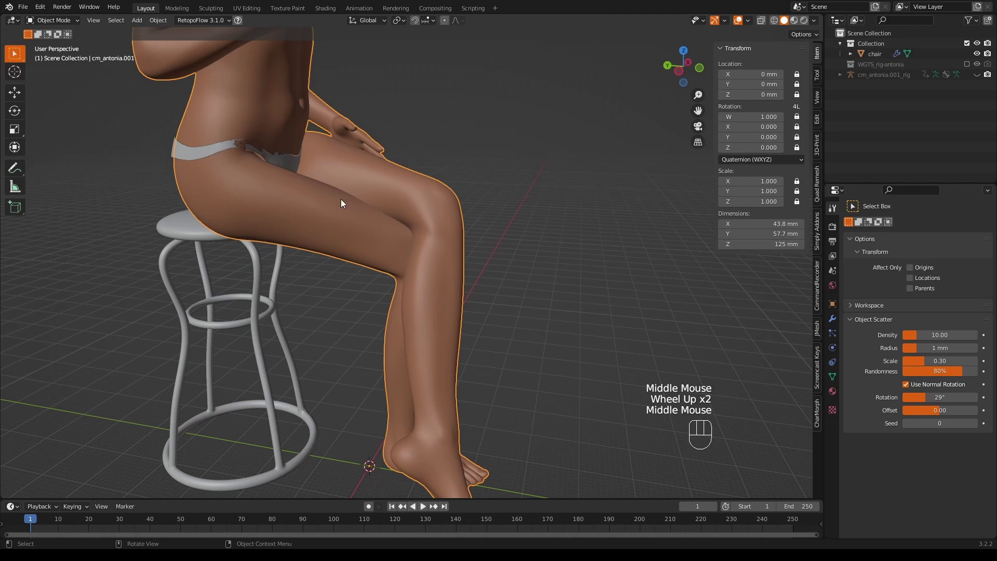
pyautogui.scroll(-2, 563, 217)
pyautogui.moveTo(563, 216); pyautogui.dragTo(460, 232, button='middle')
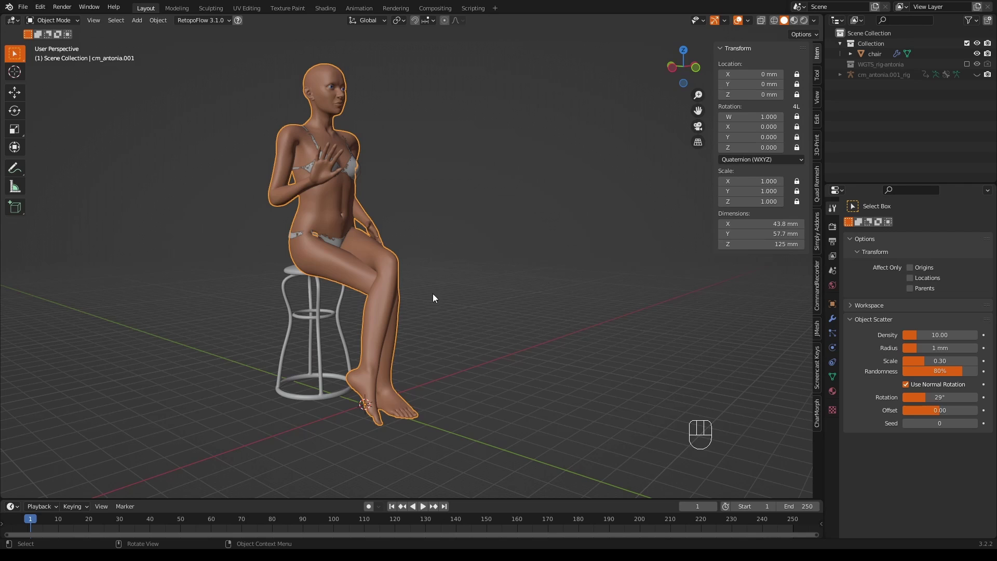
# Step: Examine the body mesh's modifier stack, from the CharMorph rig modifiers down to Multires and the subdivision modifier
pyautogui.click(832, 319)
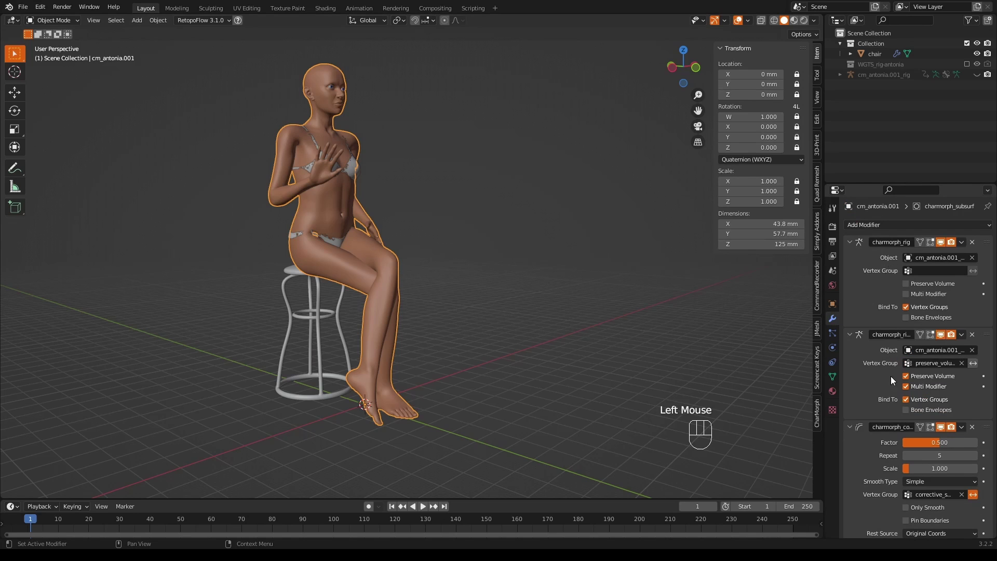
pyautogui.scroll(-6, 898, 388)
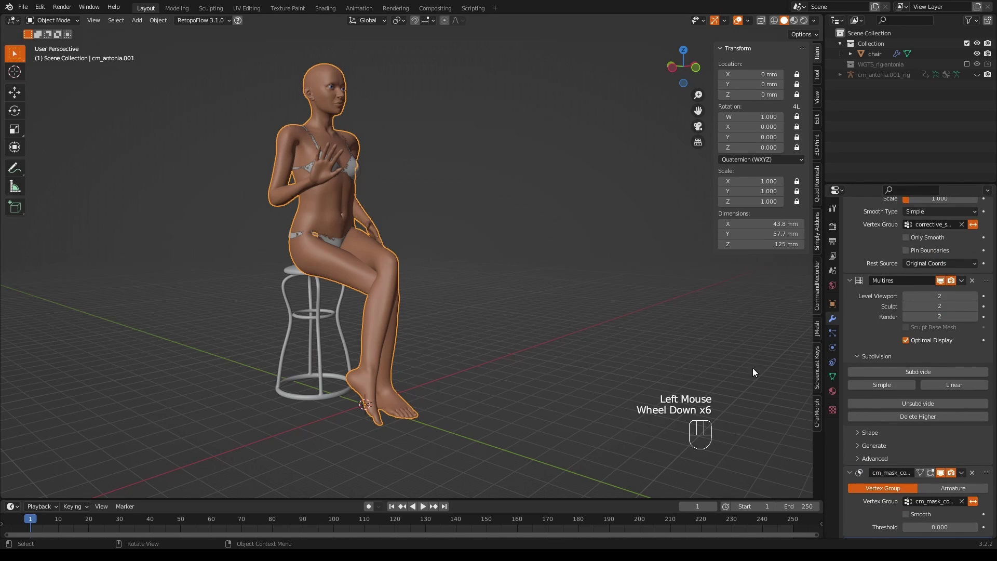
pyautogui.scroll(-2, 930, 357)
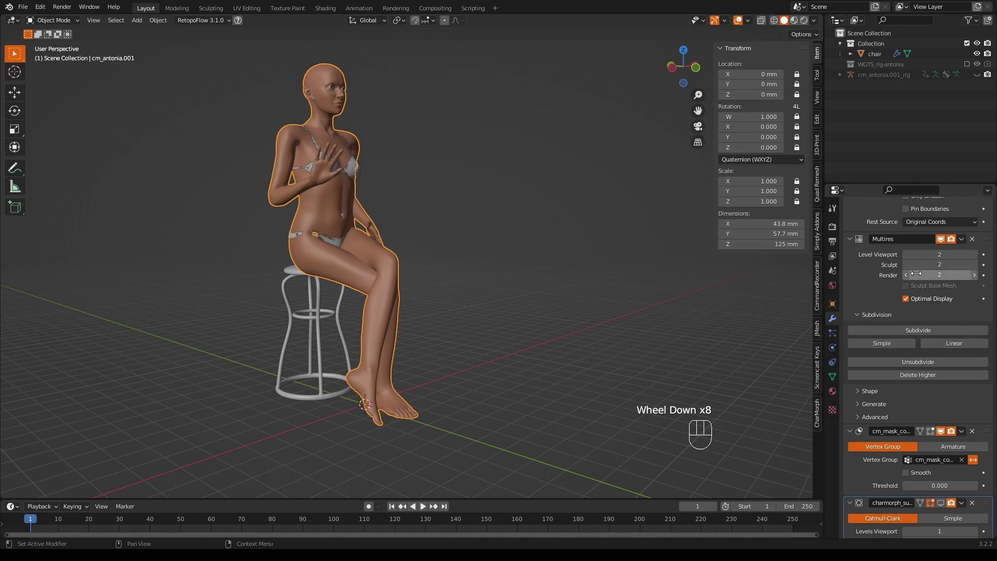
pyautogui.scroll(6, 896, 317)
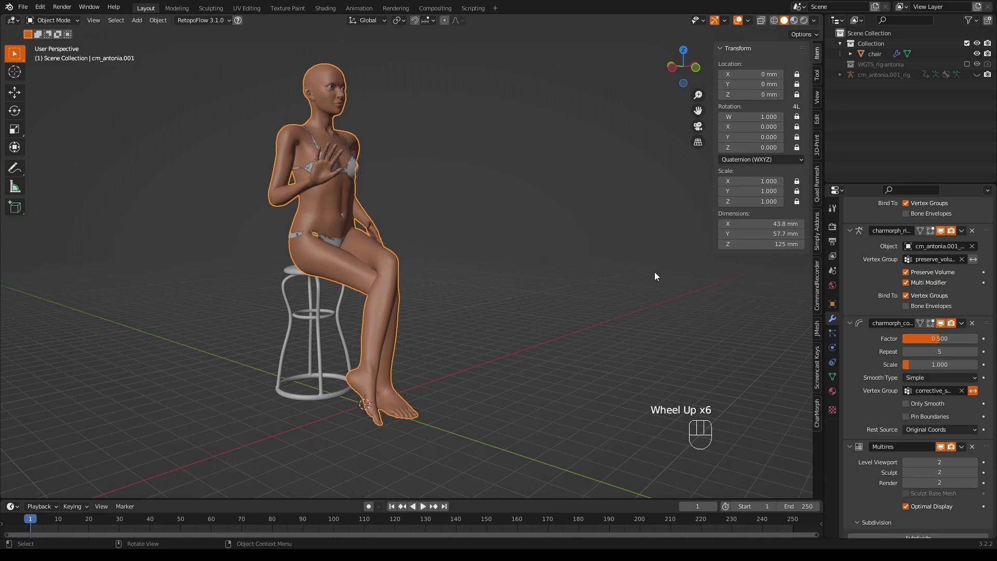
# Step: Add the bra and panties to the body selection and convert all selected objects to Mesh
pyautogui.moveTo(646, 266); pyautogui.dragTo(595, 262, button='middle')
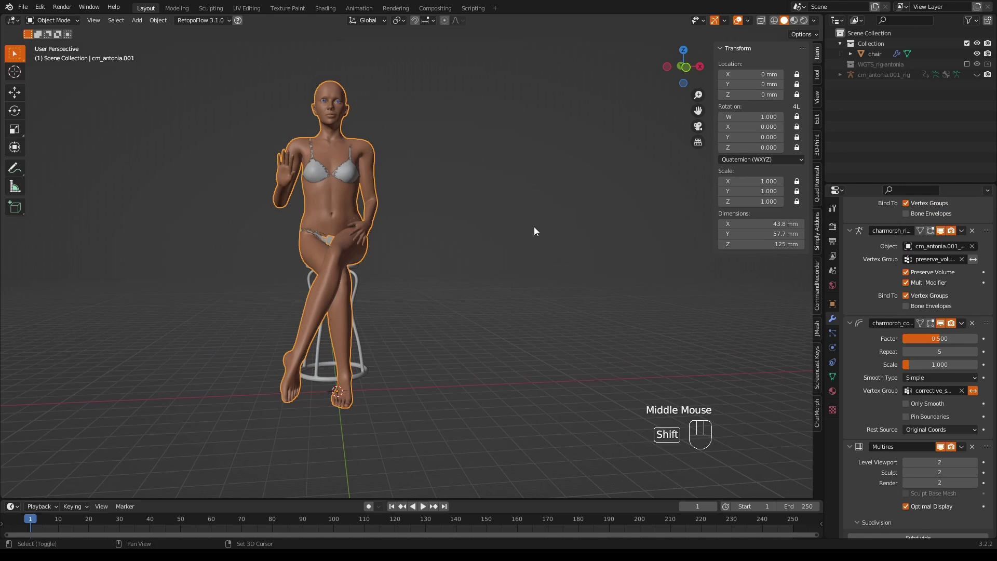
pyautogui.keyDown('shift'); pyautogui.moveTo(535, 231); pyautogui.dragTo(564, 276, button='middle'); pyautogui.keyUp('shift')
pyautogui.scroll(1, 563, 276)
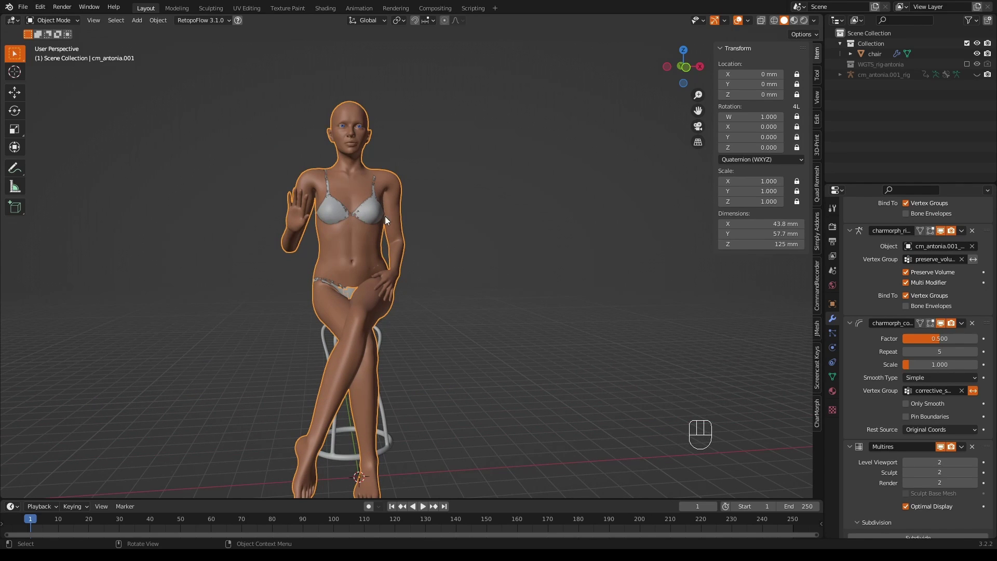
pyautogui.keyDown('shift'); pyautogui.click(336, 210); pyautogui.keyUp('shift')
pyautogui.keyDown('shift'); pyautogui.click(342, 289); pyautogui.keyUp('shift')
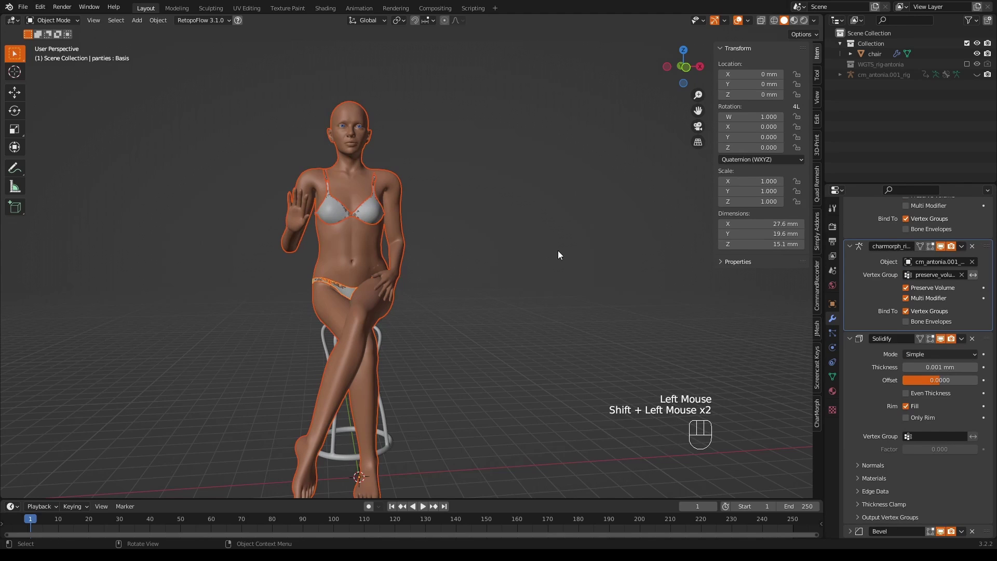
pyautogui.scroll(1, 232, 148)
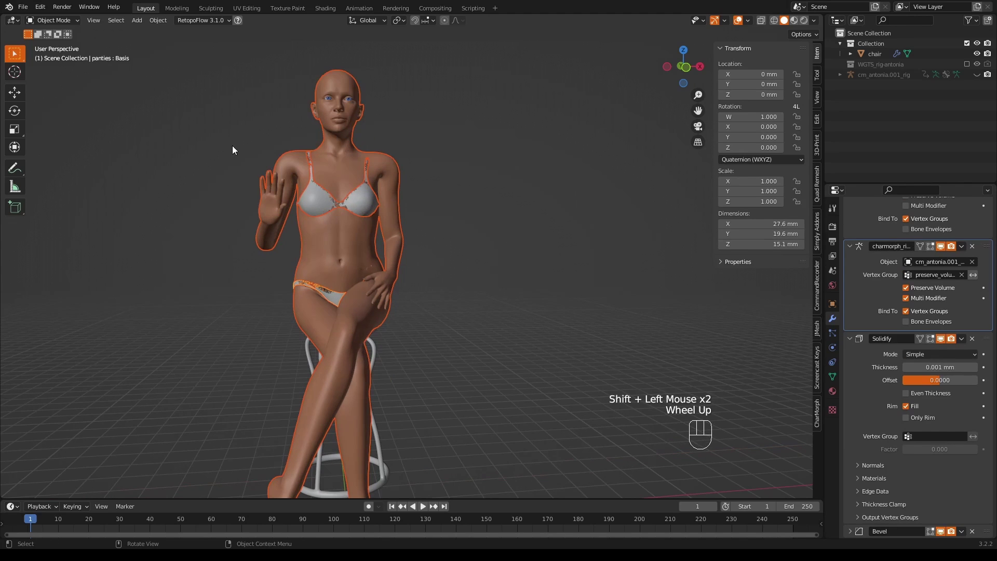
pyautogui.click(158, 21)
pyautogui.moveTo(191, 289)
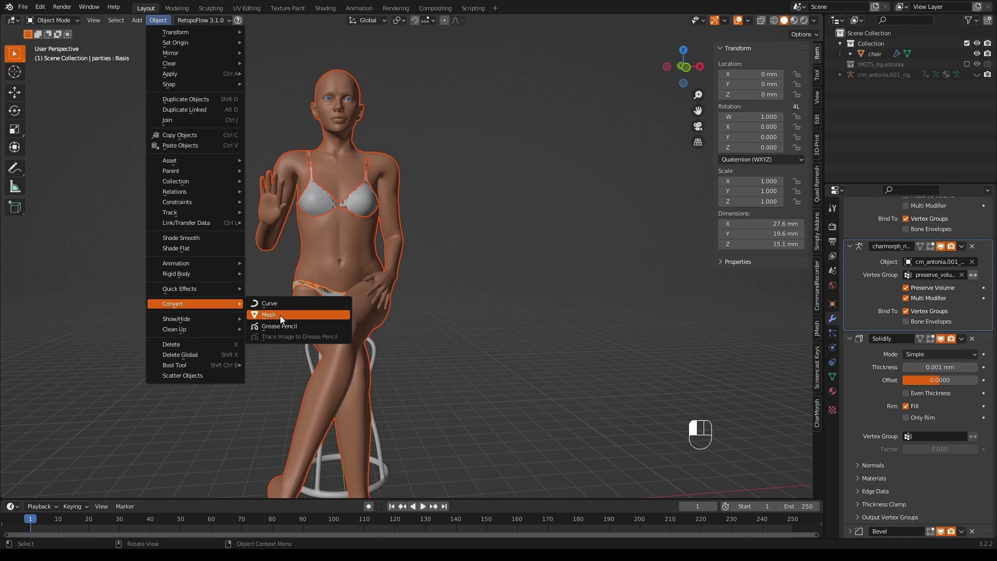
pyautogui.click(280, 314)
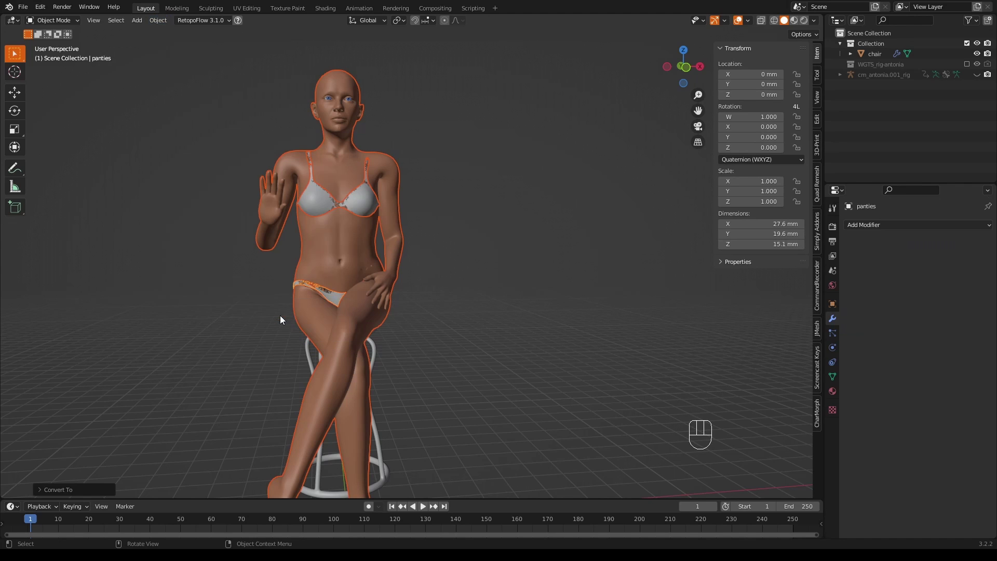
# Step: Clear the selection and inspect the converted figure from behind and from the front
pyautogui.moveTo(452, 241); pyautogui.dragTo(399, 261, button='middle')
pyautogui.click(474, 264)
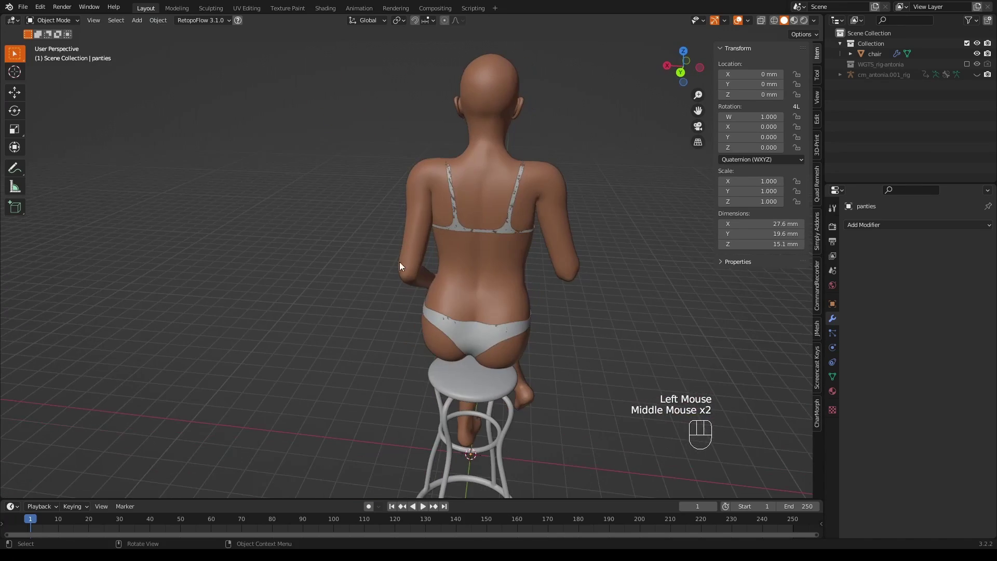
pyautogui.moveTo(476, 274)
pyautogui.mouseDown(button='middle')
pyautogui.moveTo(298, 258)
pyautogui.moveTo(556, 253)
pyautogui.moveTo(603, 236)
pyautogui.moveTo(664, 245)
pyautogui.moveTo(491, 262)
pyautogui.mouseUp(button='middle')
pyautogui.scroll(-1, 473, 251)
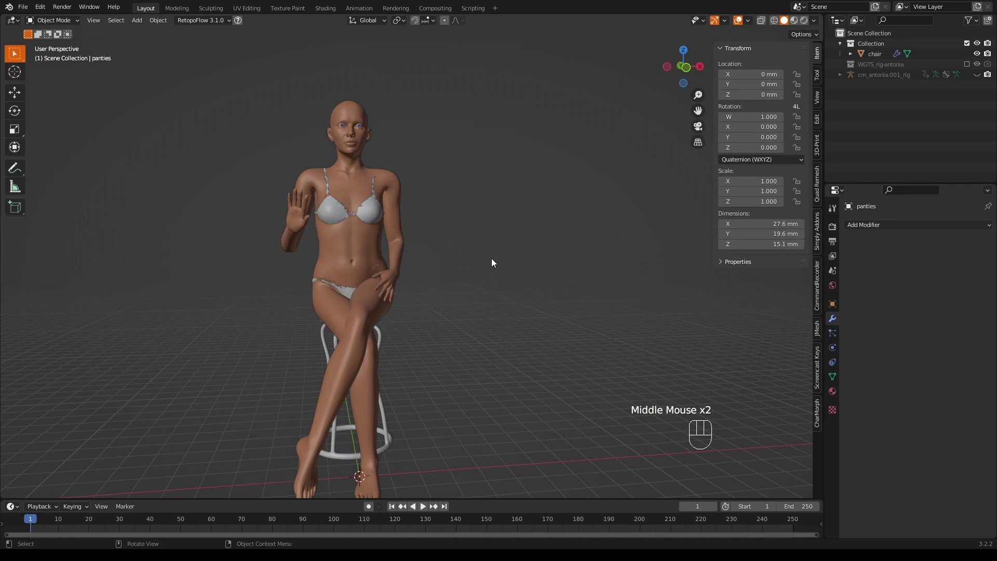